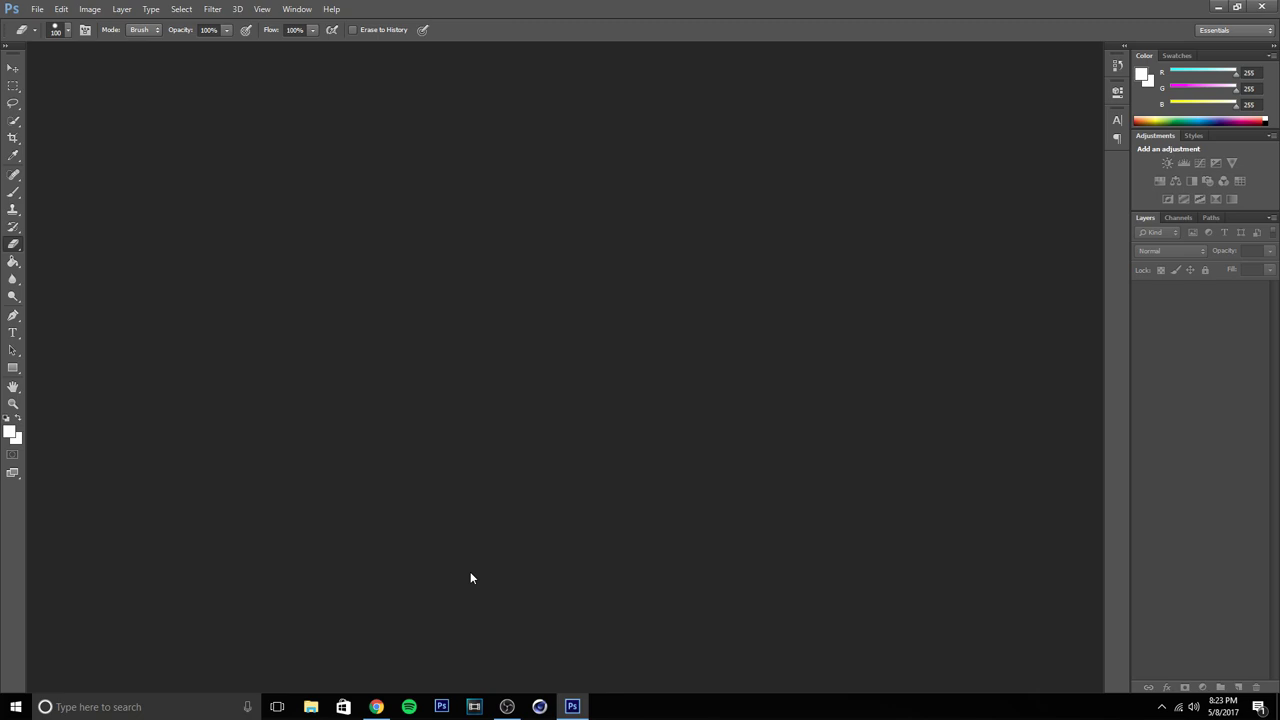
- Open the marv psd by warning template from Libraries > Pictures > AVI PSDs
{"action": "key", "text": "Return"}
{"action": "left_click", "coordinate": [37, 9]}
{"action": "left_click", "coordinate": [45, 34]}
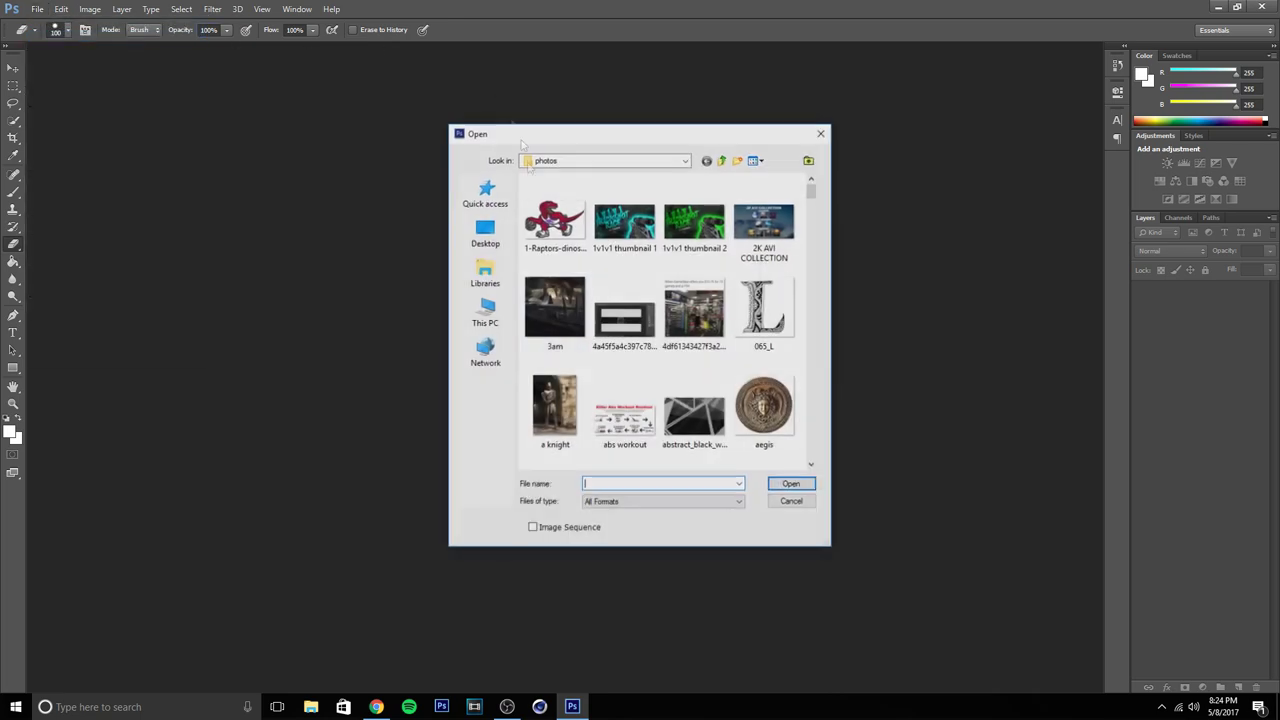
{"action": "left_click", "coordinate": [484, 272]}
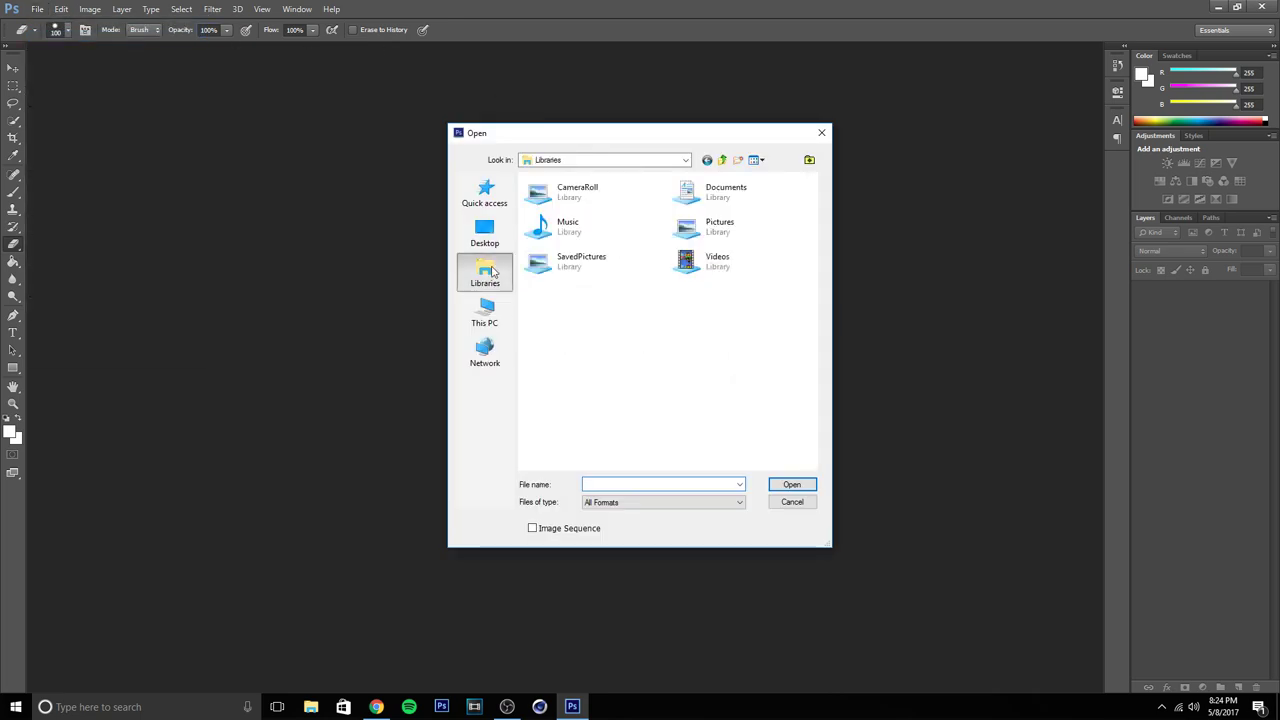
{"action": "double_click", "coordinate": [768, 233]}
{"action": "left_click", "coordinate": [577, 245]}
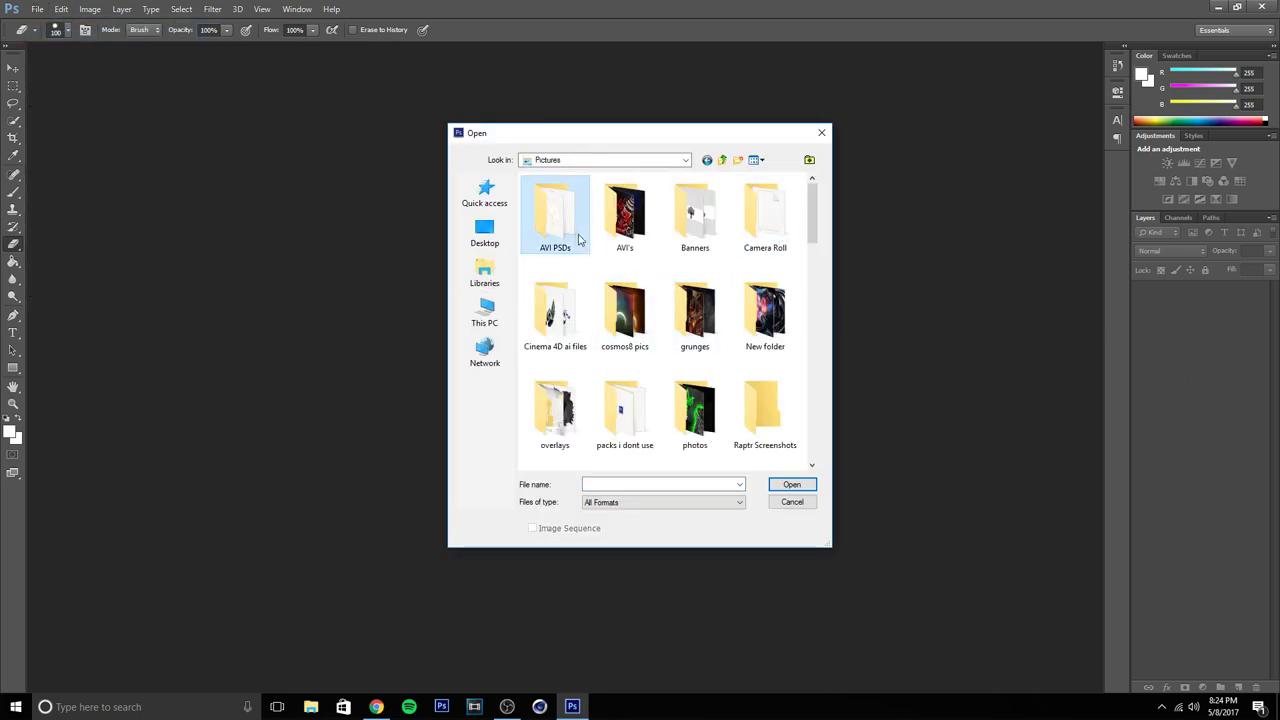
{"action": "double_click", "coordinate": [578, 240]}
{"action": "scroll", "coordinate": [765, 230], "scroll_direction": "down", "scroll_amount": 2}
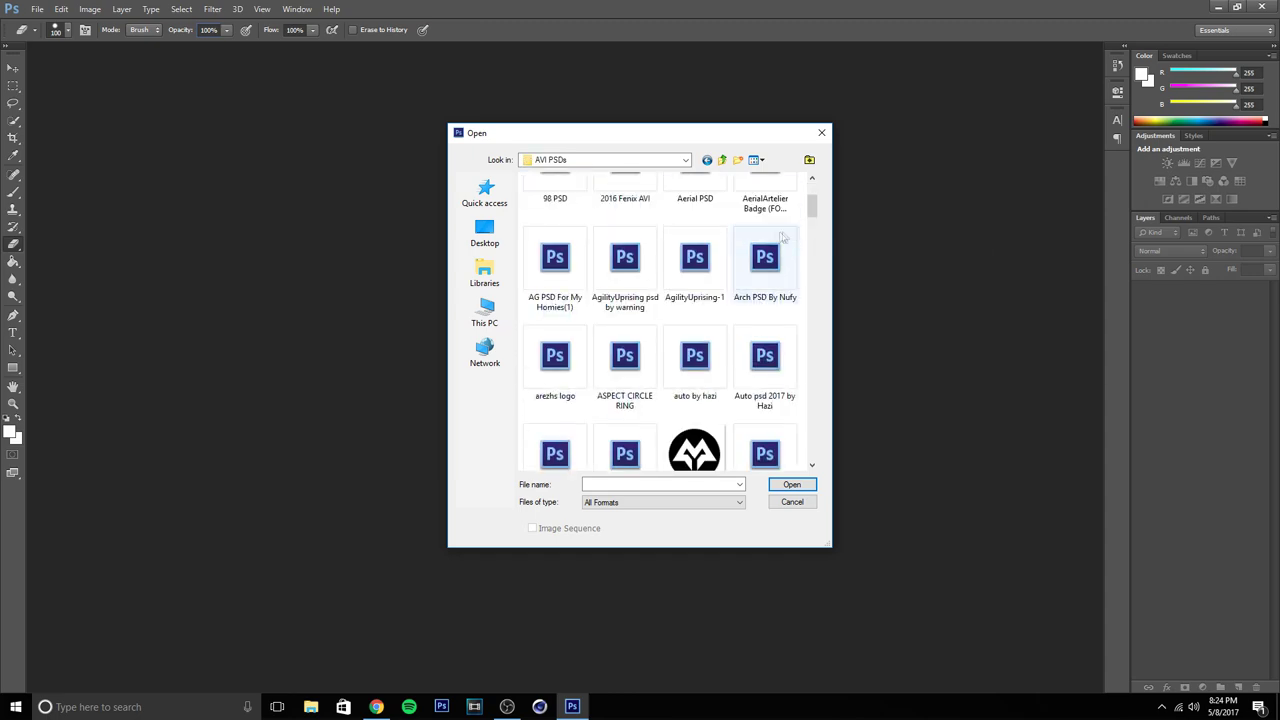
{"action": "scroll", "coordinate": [599, 250], "scroll_direction": "down", "scroll_amount": 15}
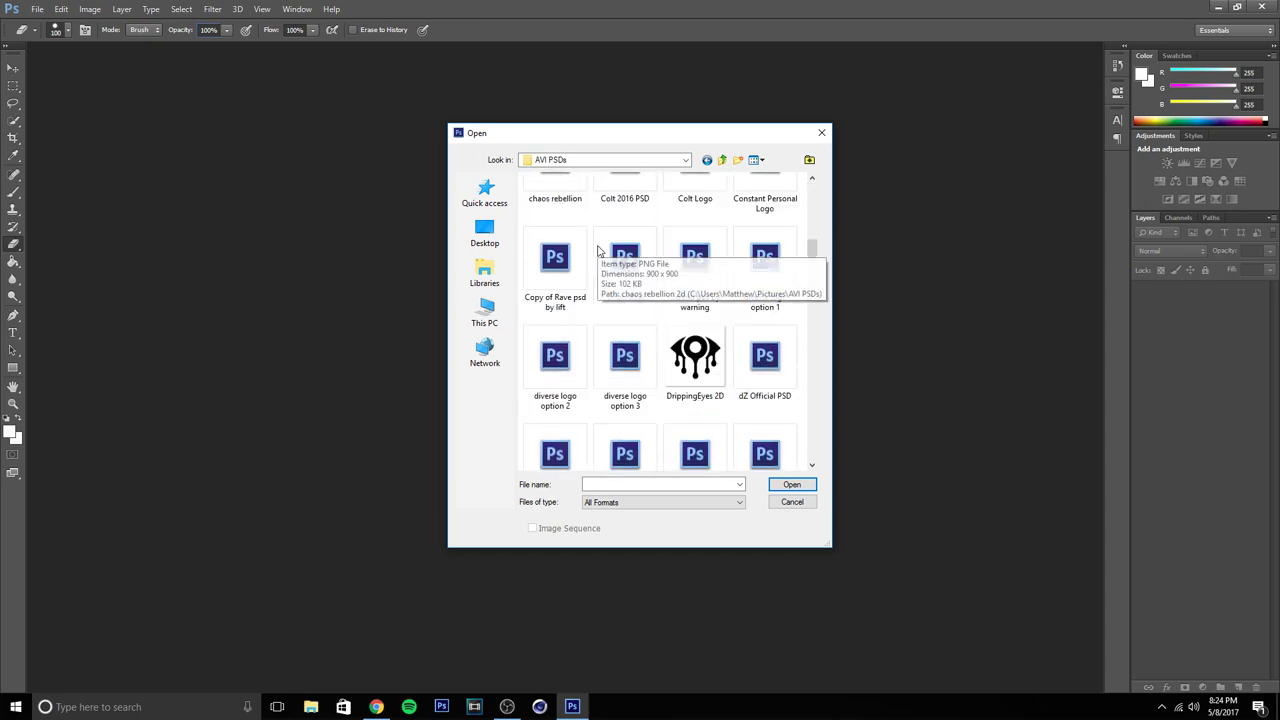
{"action": "scroll", "coordinate": [730, 235], "scroll_direction": "down", "scroll_amount": 10}
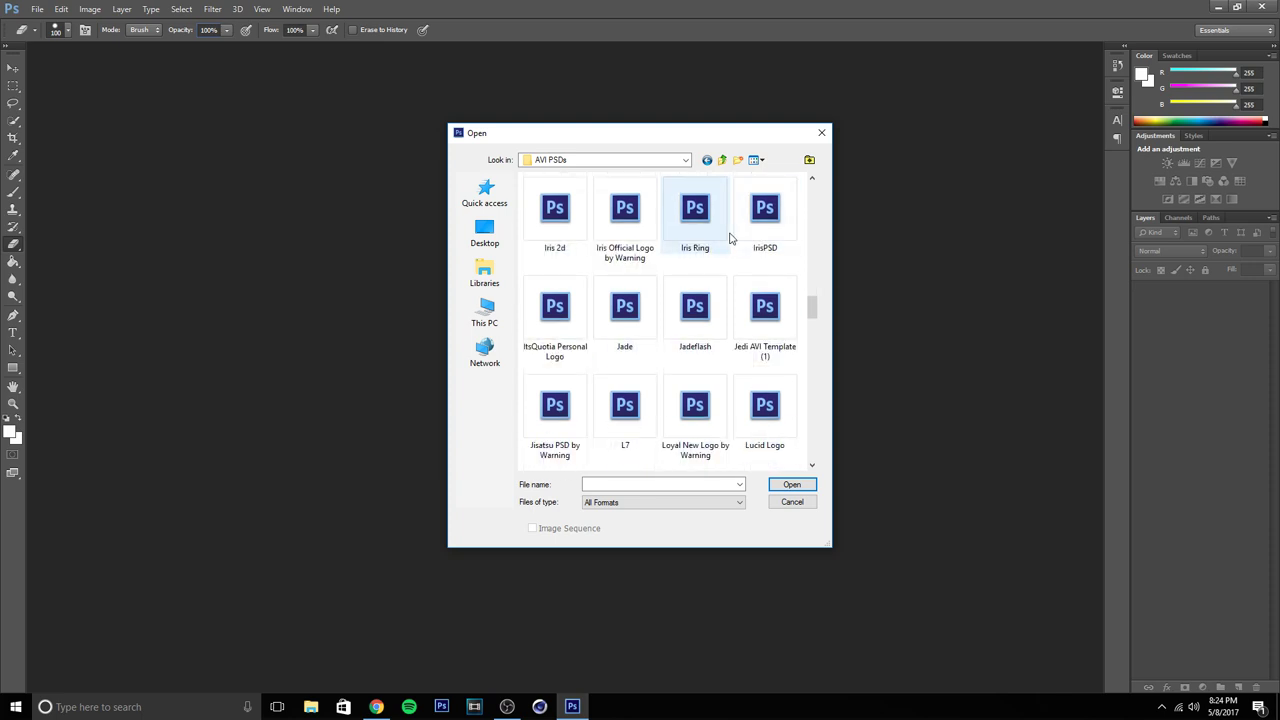
{"action": "scroll", "coordinate": [729, 240], "scroll_direction": "down", "scroll_amount": 2}
{"action": "scroll", "coordinate": [729, 240], "scroll_direction": "up", "scroll_amount": 2}
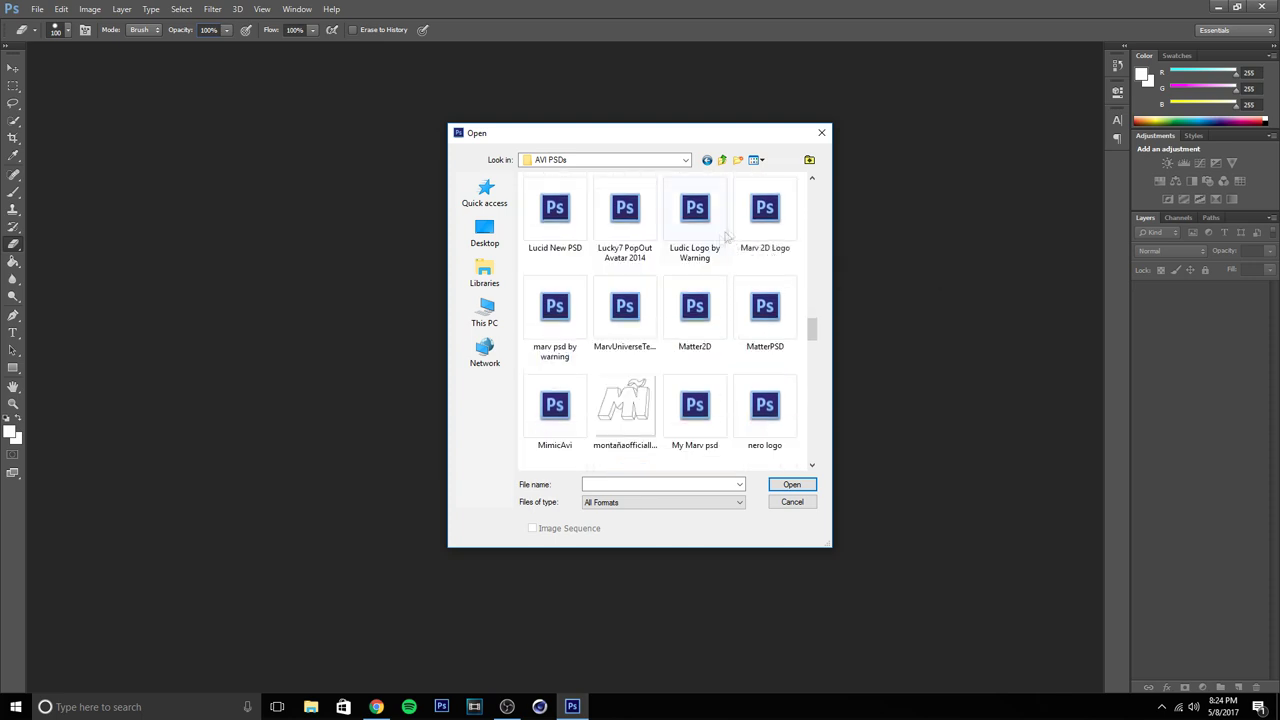
{"action": "double_click", "coordinate": [551, 330]}
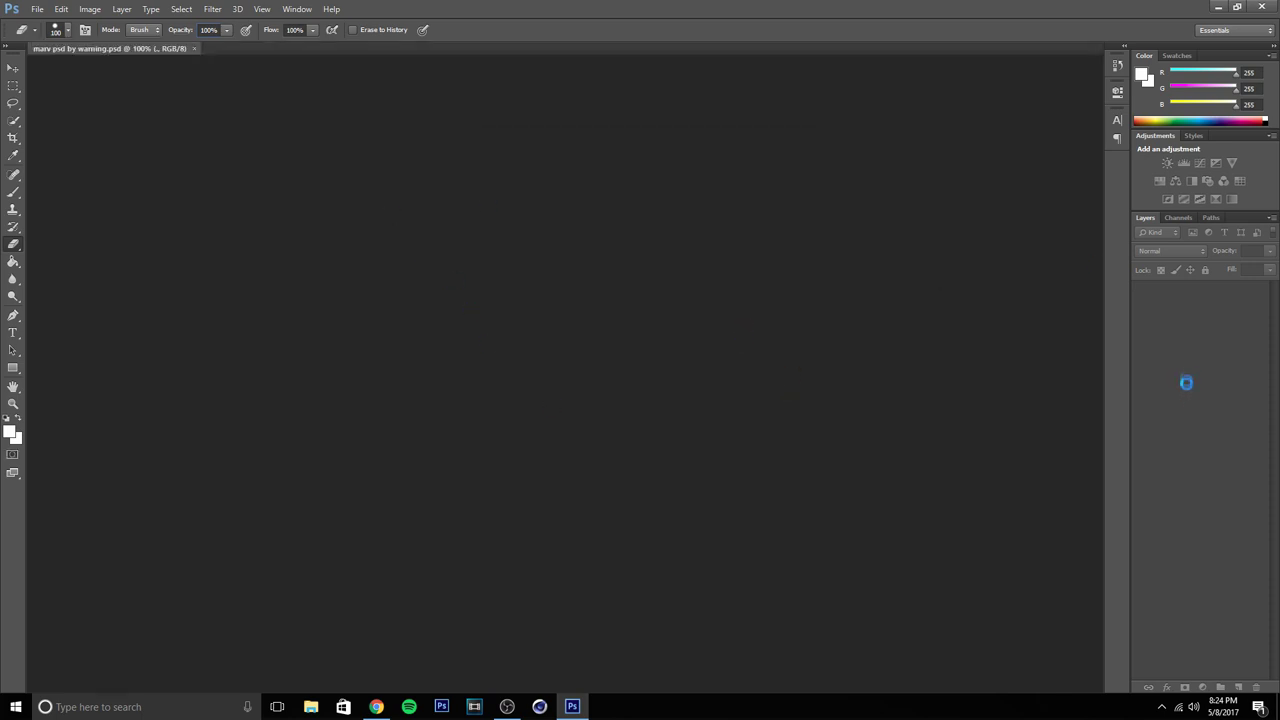
- Collapse the CC's group, compare the Lighting and Varo copy layers on and off, and select the Move tool
{"action": "scroll", "coordinate": [1200, 350], "scroll_direction": "up", "scroll_amount": 2}
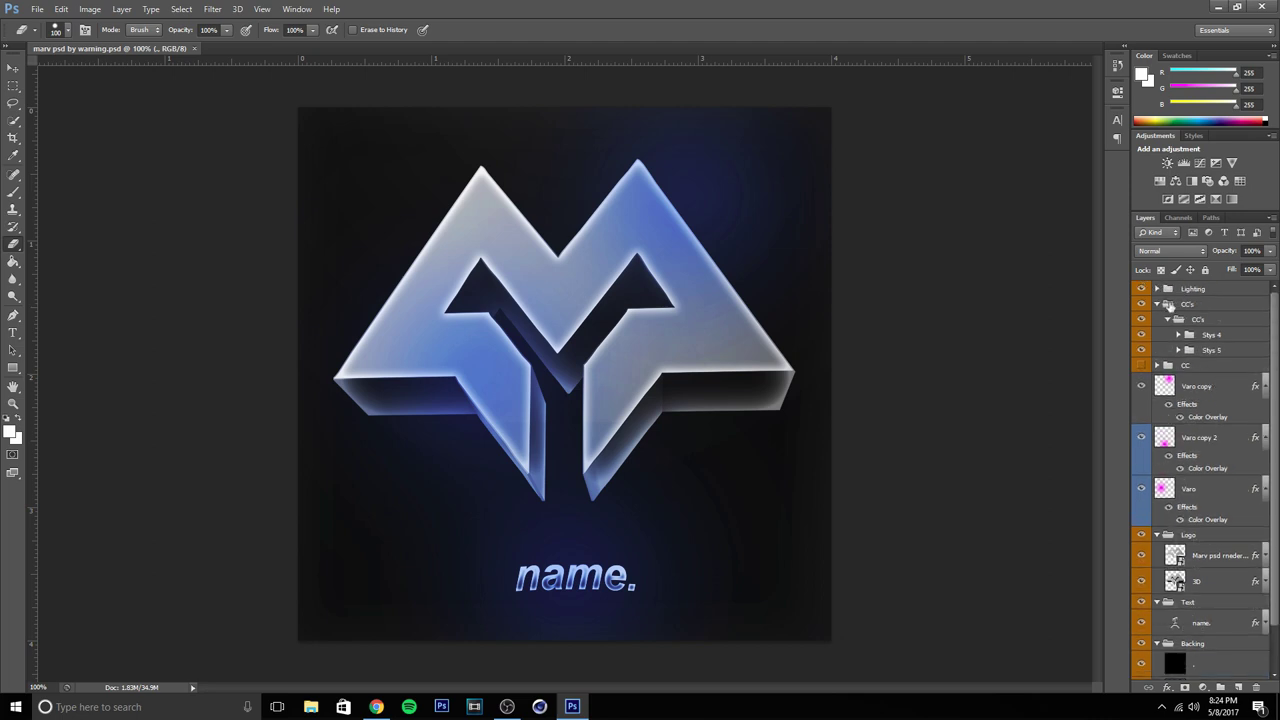
{"action": "left_click", "coordinate": [1157, 304]}
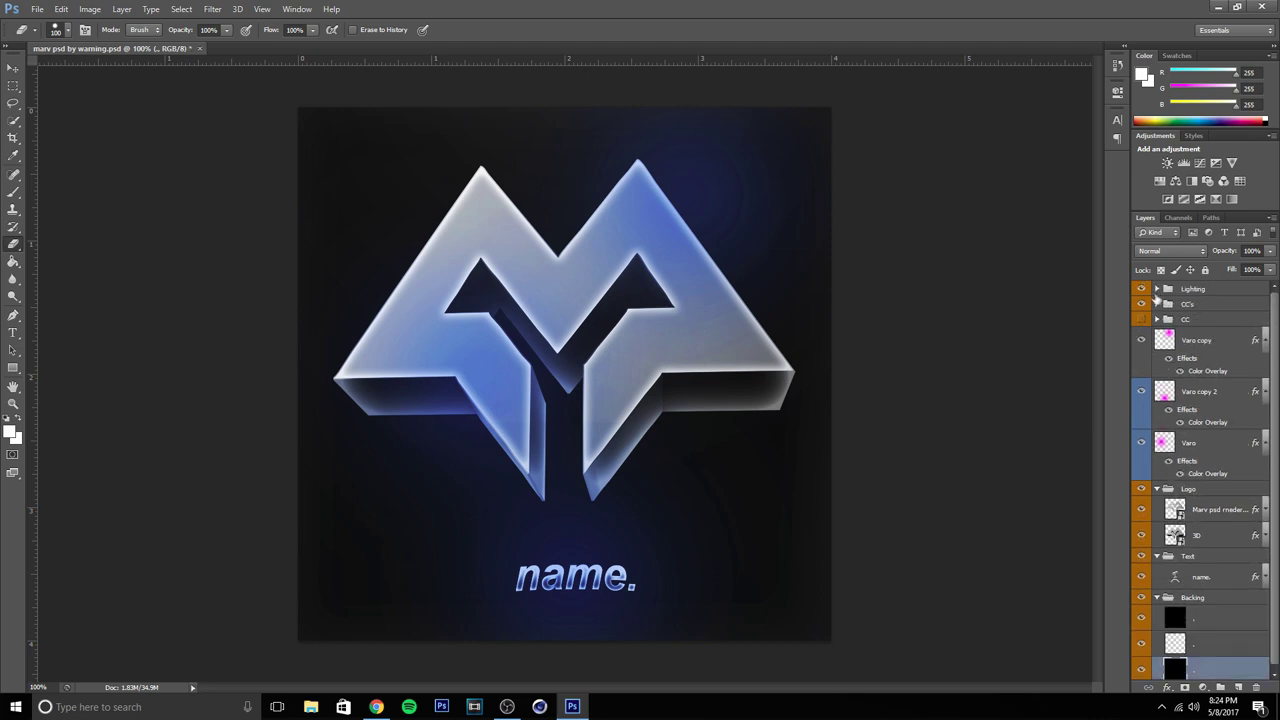
{"action": "left_click", "coordinate": [1141, 289]}
{"action": "left_click", "coordinate": [1141, 289]}
{"action": "scroll", "coordinate": [1221, 336], "scroll_direction": "down", "scroll_amount": 1}
{"action": "left_click", "coordinate": [1141, 338]}
{"action": "left_click", "coordinate": [1141, 338]}
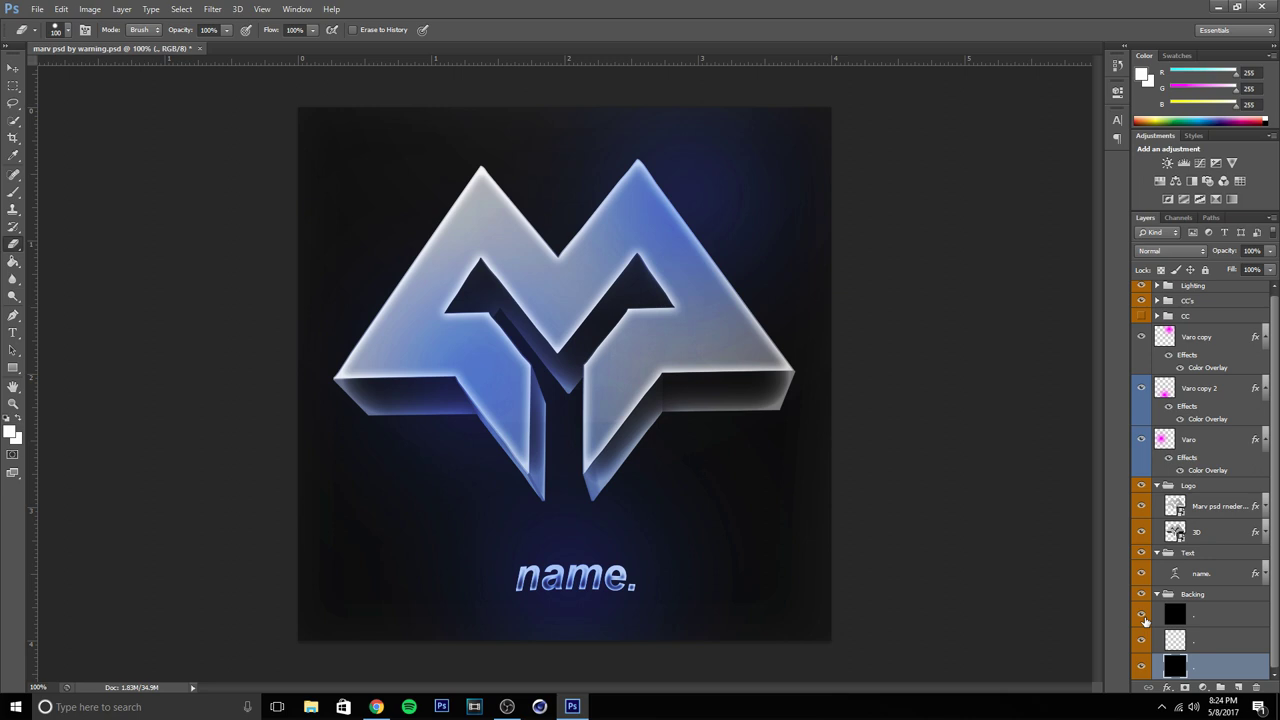
{"action": "left_click", "coordinate": [13, 67]}
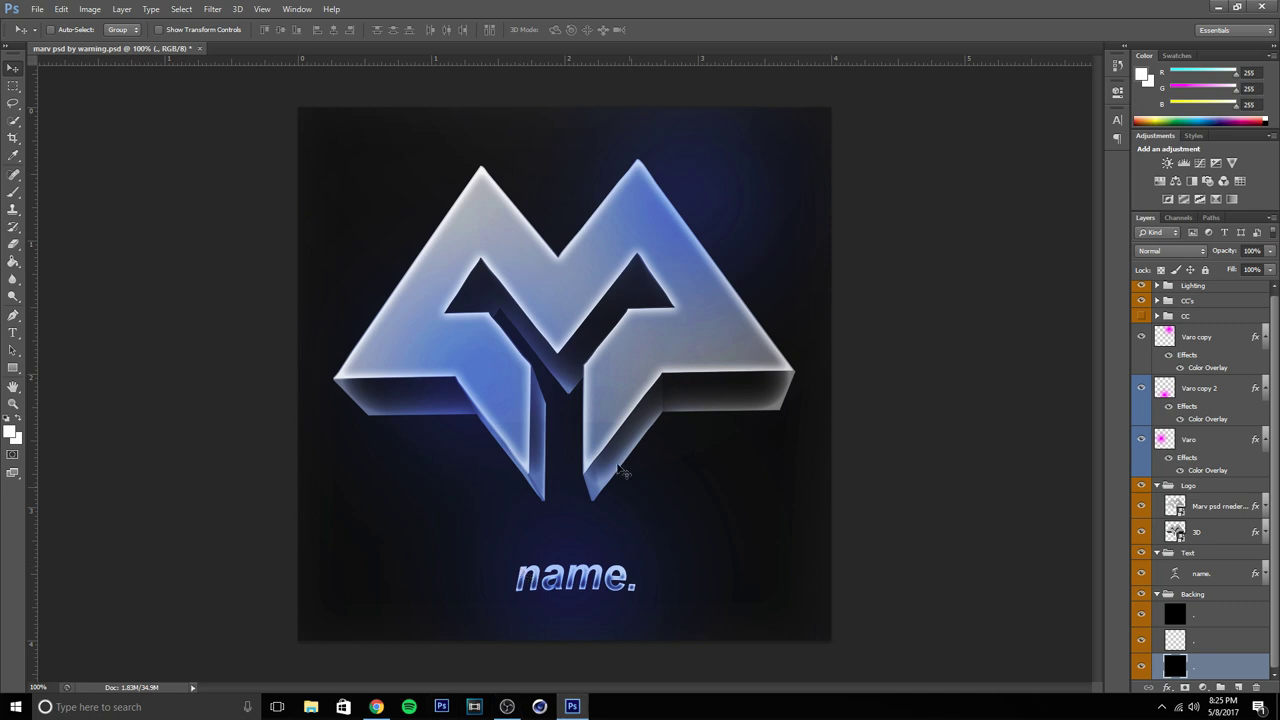
{"action": "left_click", "coordinate": [37, 9]}
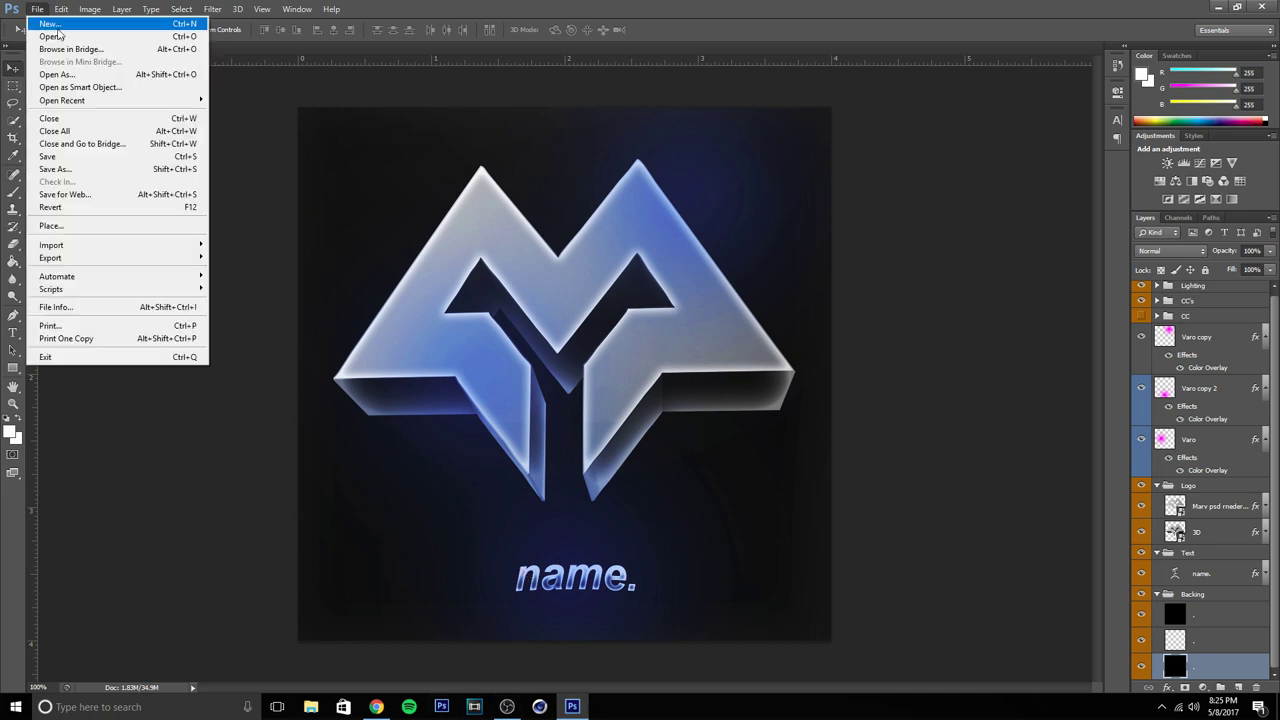
- Bring up the Open dialog again and go into the Pictures library
{"action": "left_click", "coordinate": [483, 100]}
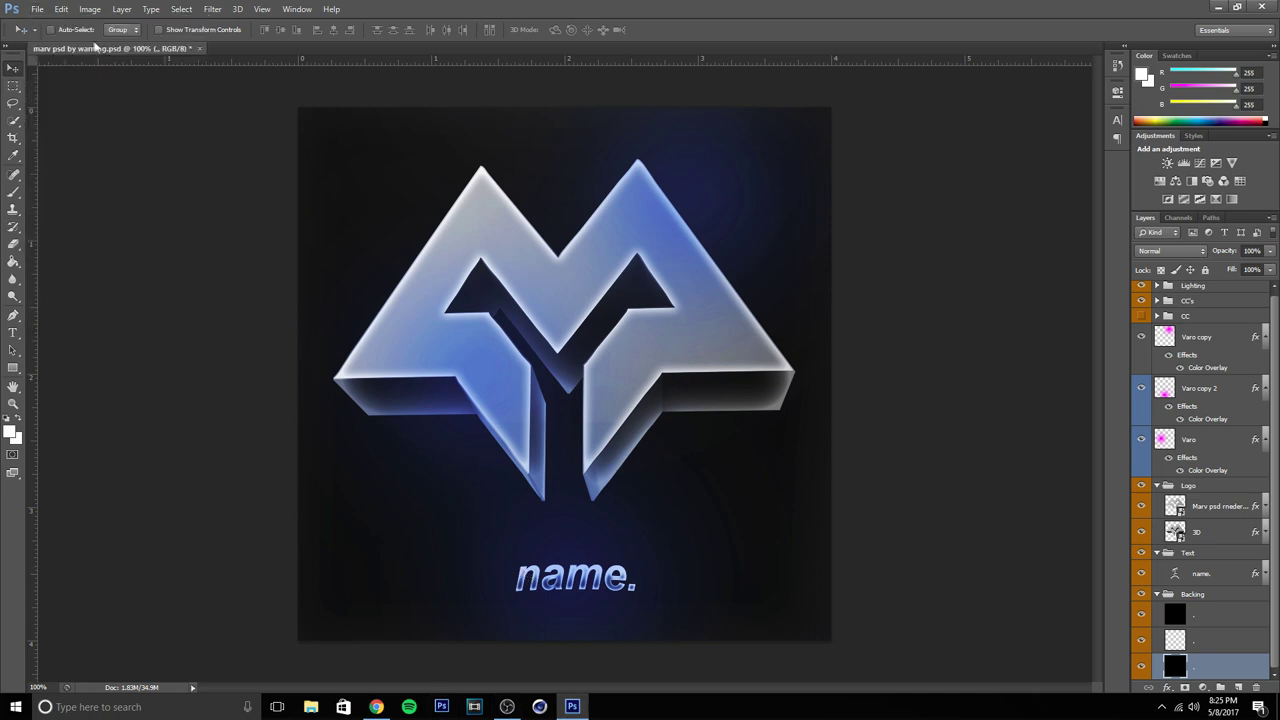
{"action": "left_click", "coordinate": [37, 9]}
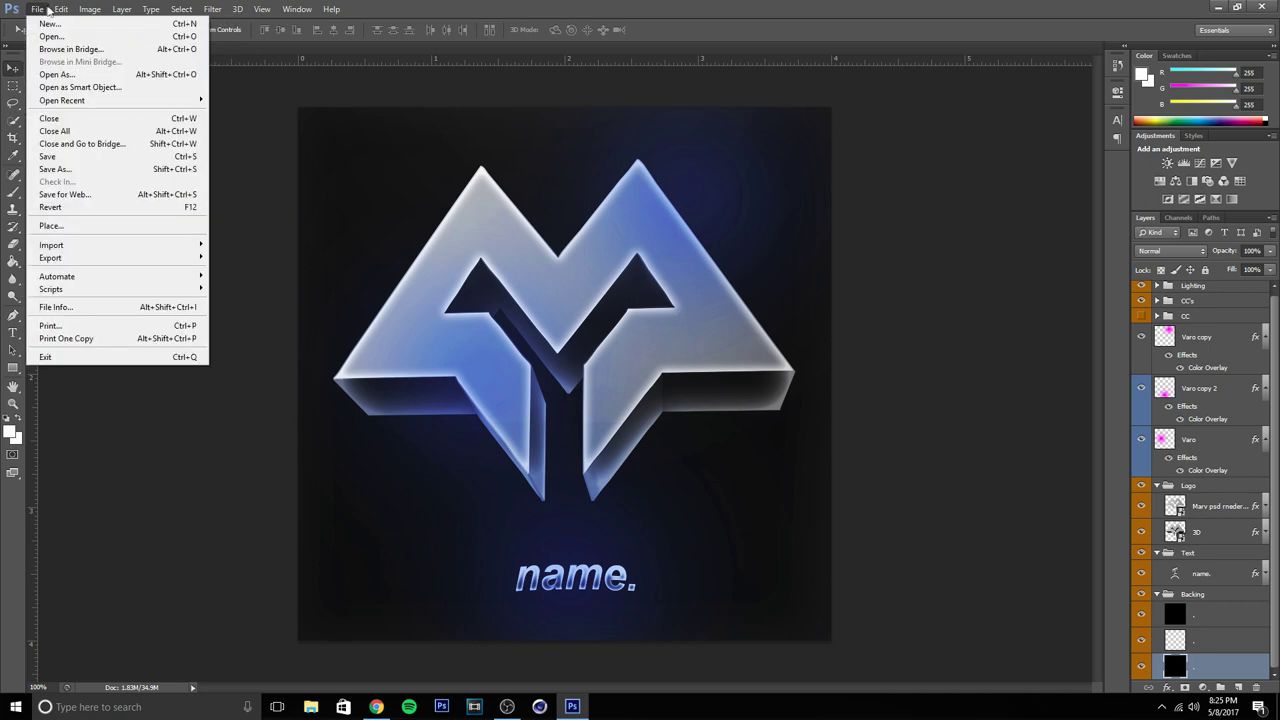
{"action": "left_click", "coordinate": [51, 36]}
{"action": "left_click", "coordinate": [485, 275]}
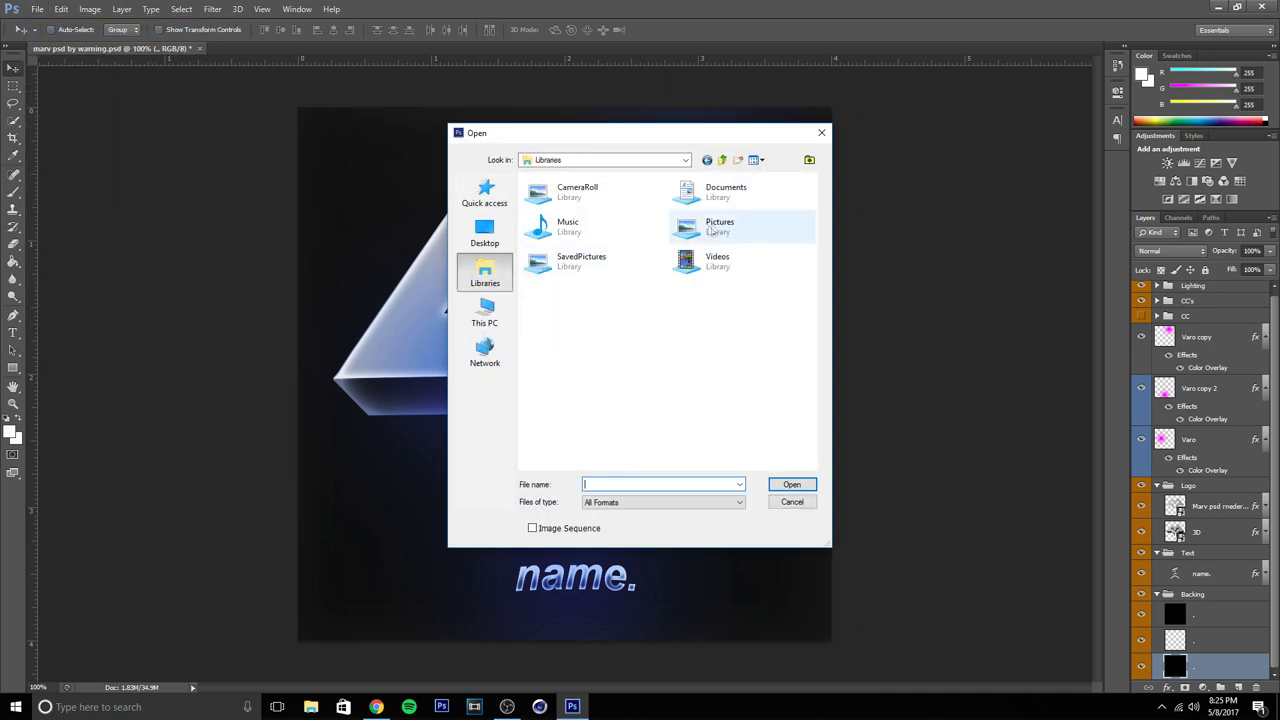
{"action": "double_click", "coordinate": [688, 215]}
- Open the mountain road photo from the photos folder
{"action": "scroll", "coordinate": [647, 229], "scroll_direction": "down", "scroll_amount": 2}
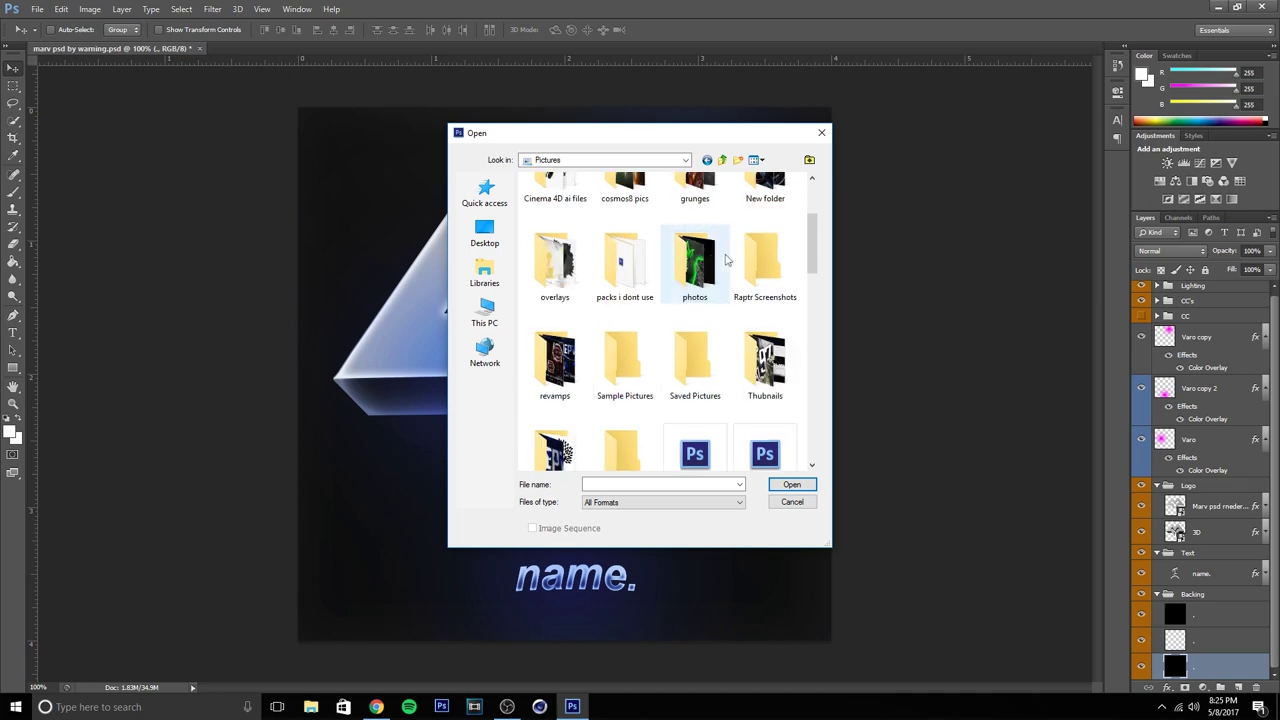
{"action": "double_click", "coordinate": [700, 255]}
{"action": "scroll", "coordinate": [728, 258], "scroll_direction": "down", "scroll_amount": 1}
{"action": "scroll", "coordinate": [730, 258], "scroll_direction": "down", "scroll_amount": 2}
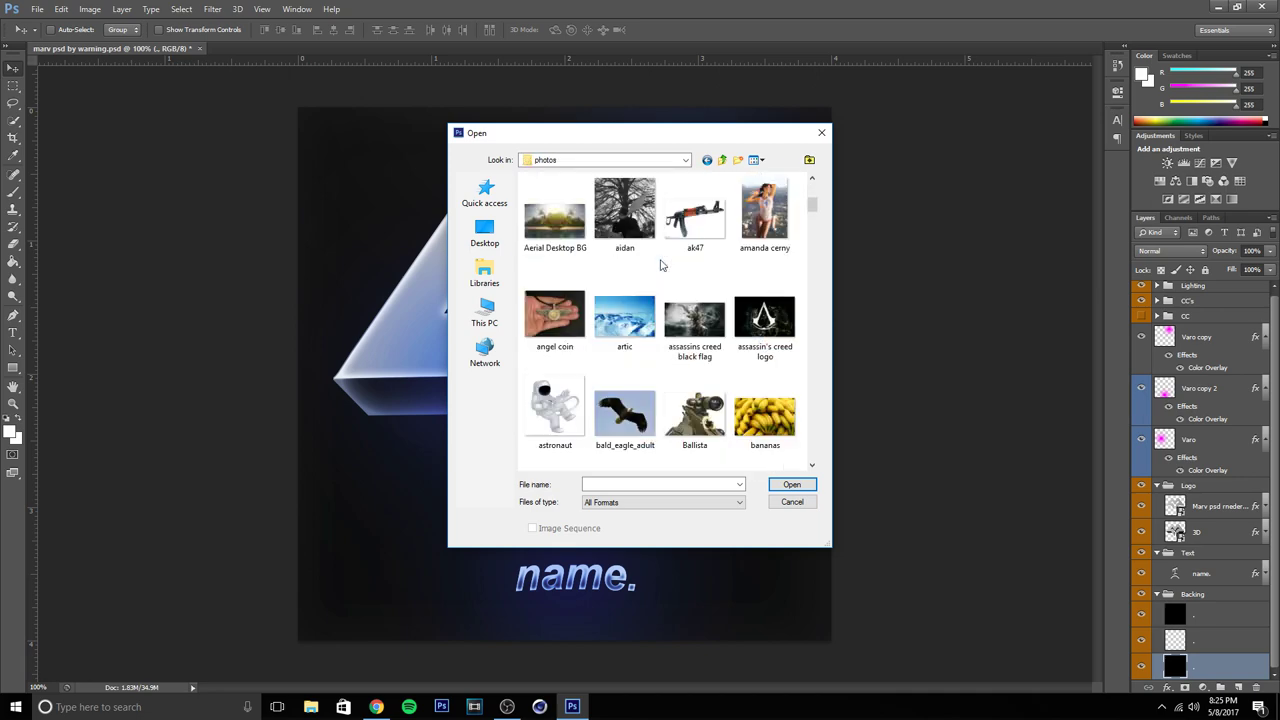
{"action": "scroll", "coordinate": [590, 232], "scroll_direction": "down", "scroll_amount": 2}
{"action": "scroll", "coordinate": [600, 232], "scroll_direction": "down", "scroll_amount": 2}
{"action": "scroll", "coordinate": [658, 232], "scroll_direction": "down", "scroll_amount": 3}
{"action": "scroll", "coordinate": [658, 232], "scroll_direction": "down", "scroll_amount": 5}
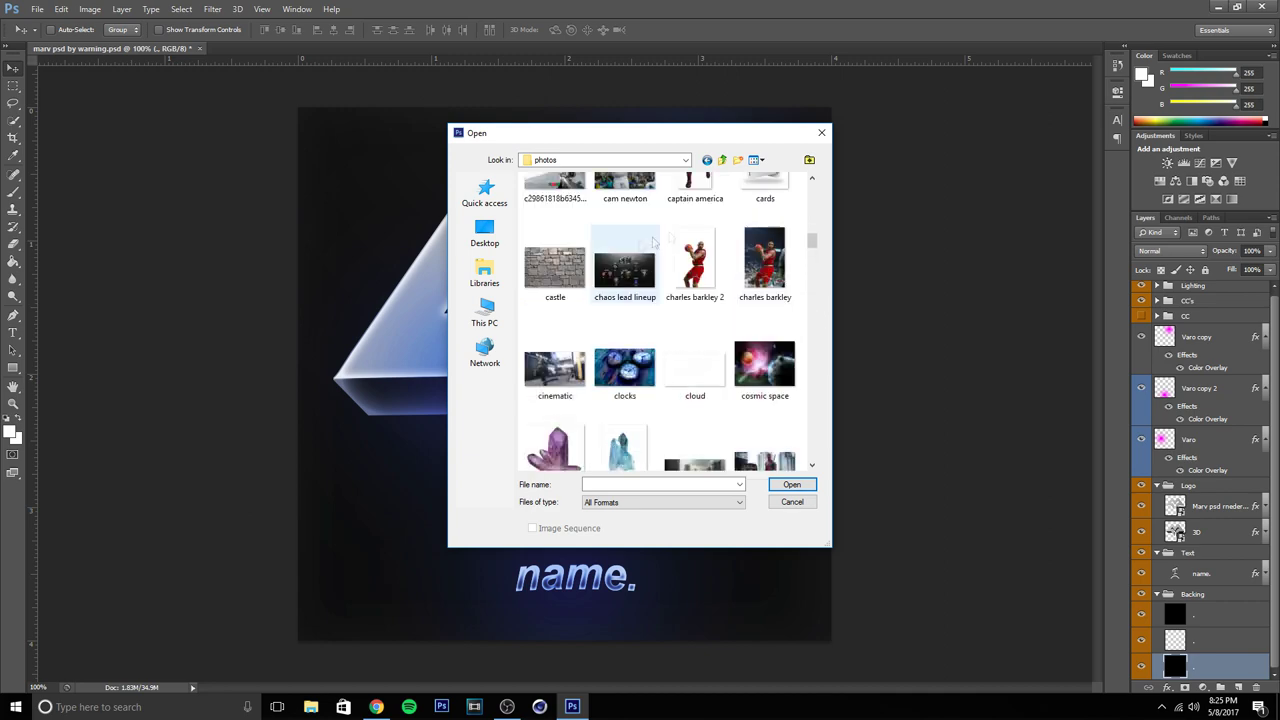
{"action": "scroll", "coordinate": [661, 213], "scroll_direction": "down", "scroll_amount": 5}
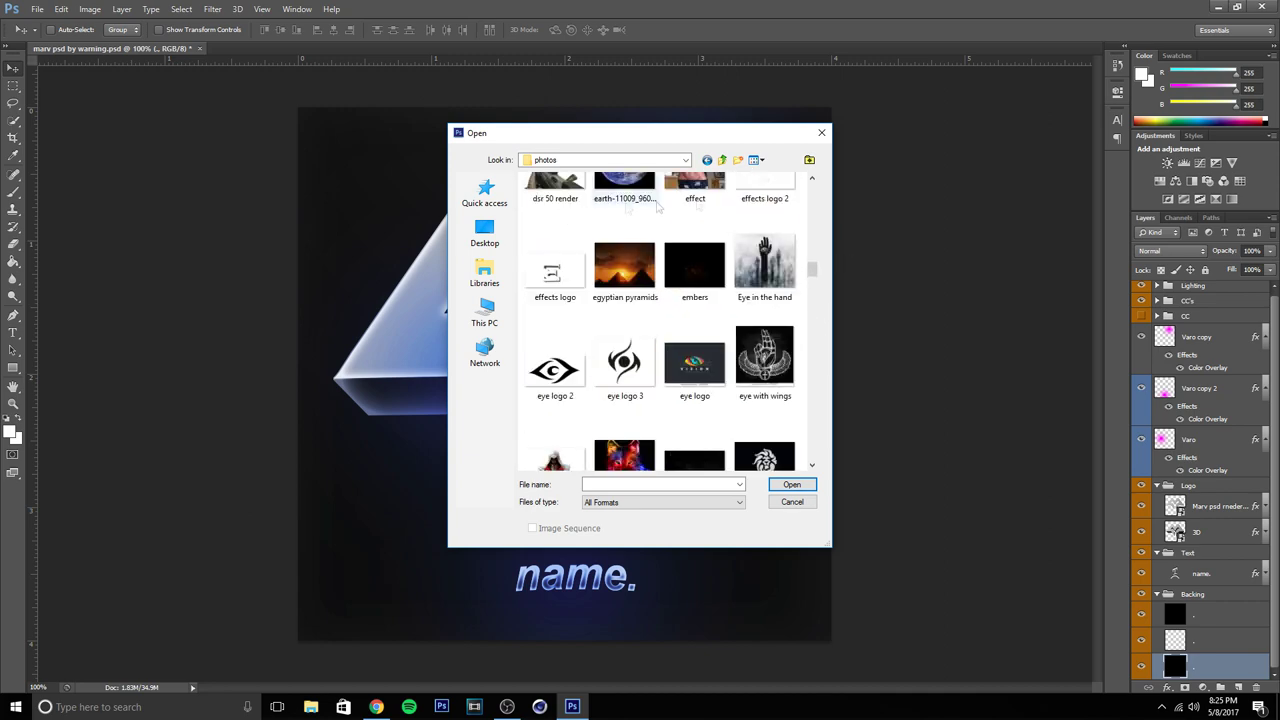
{"action": "scroll", "coordinate": [661, 213], "scroll_direction": "down", "scroll_amount": 2}
{"action": "scroll", "coordinate": [663, 210], "scroll_direction": "down", "scroll_amount": 3}
{"action": "scroll", "coordinate": [665, 208], "scroll_direction": "down", "scroll_amount": 3}
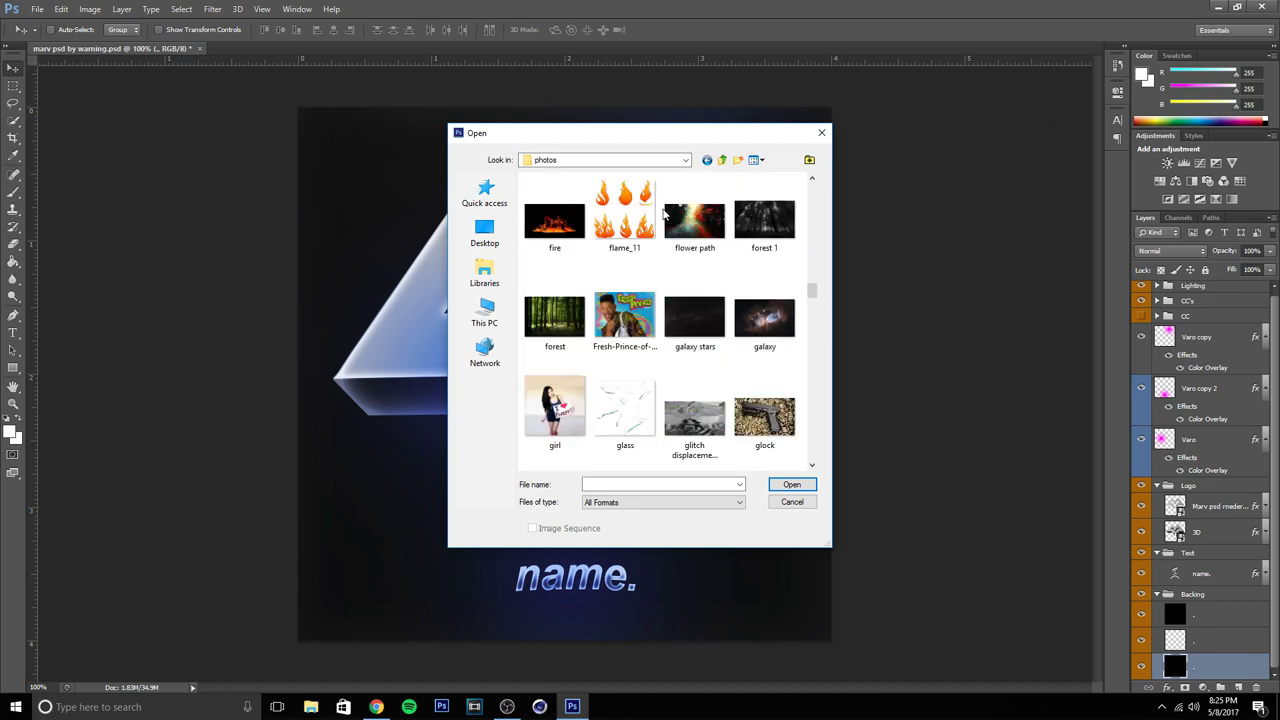
{"action": "scroll", "coordinate": [660, 222], "scroll_direction": "up", "scroll_amount": 3}
{"action": "scroll", "coordinate": [662, 230], "scroll_direction": "down", "scroll_amount": 3}
{"action": "scroll", "coordinate": [700, 280], "scroll_direction": "down", "scroll_amount": 9}
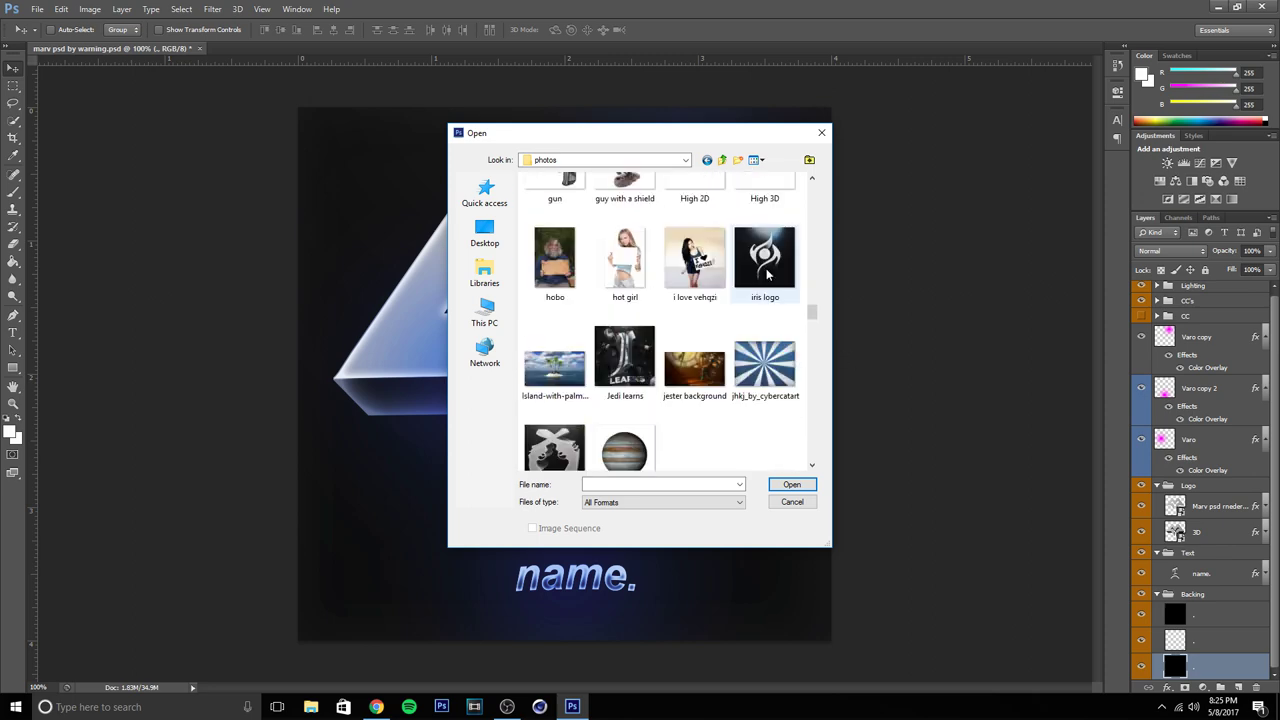
{"action": "scroll", "coordinate": [760, 270], "scroll_direction": "down", "scroll_amount": 4}
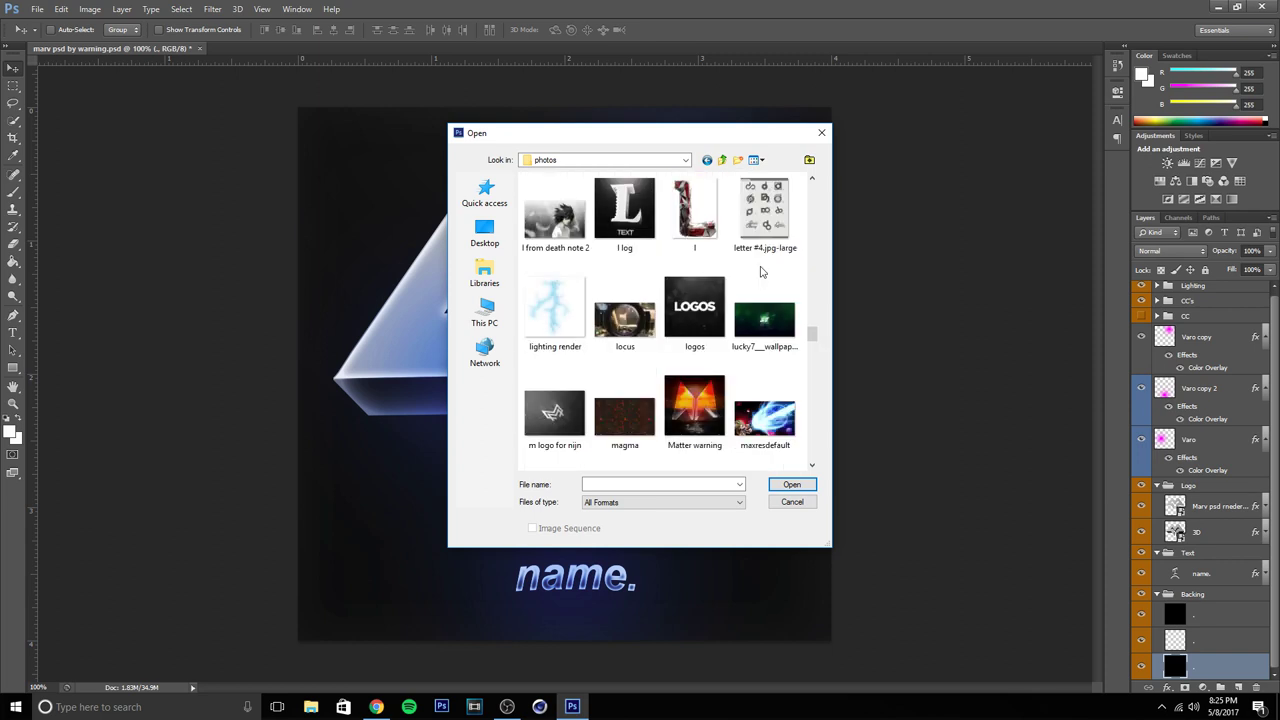
{"action": "scroll", "coordinate": [727, 243], "scroll_direction": "up", "scroll_amount": 1}
{"action": "scroll", "coordinate": [697, 254], "scroll_direction": "down", "scroll_amount": 4}
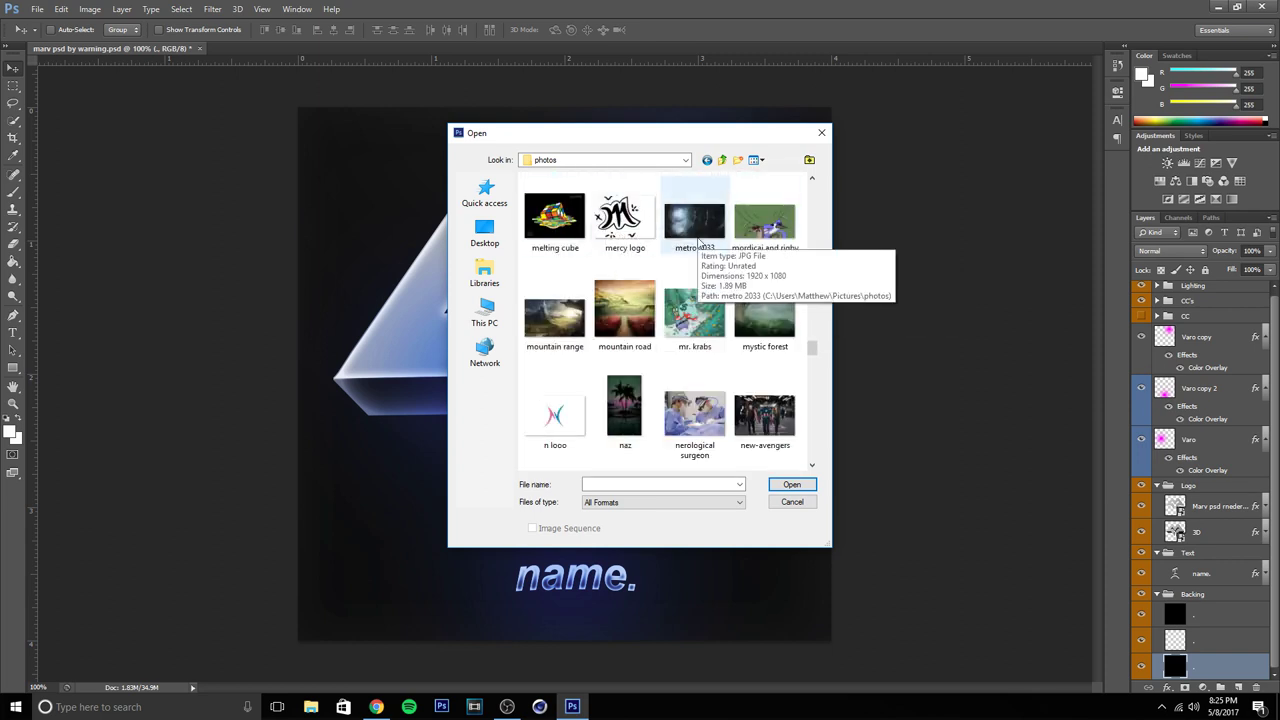
{"action": "double_click", "coordinate": [640, 314]}
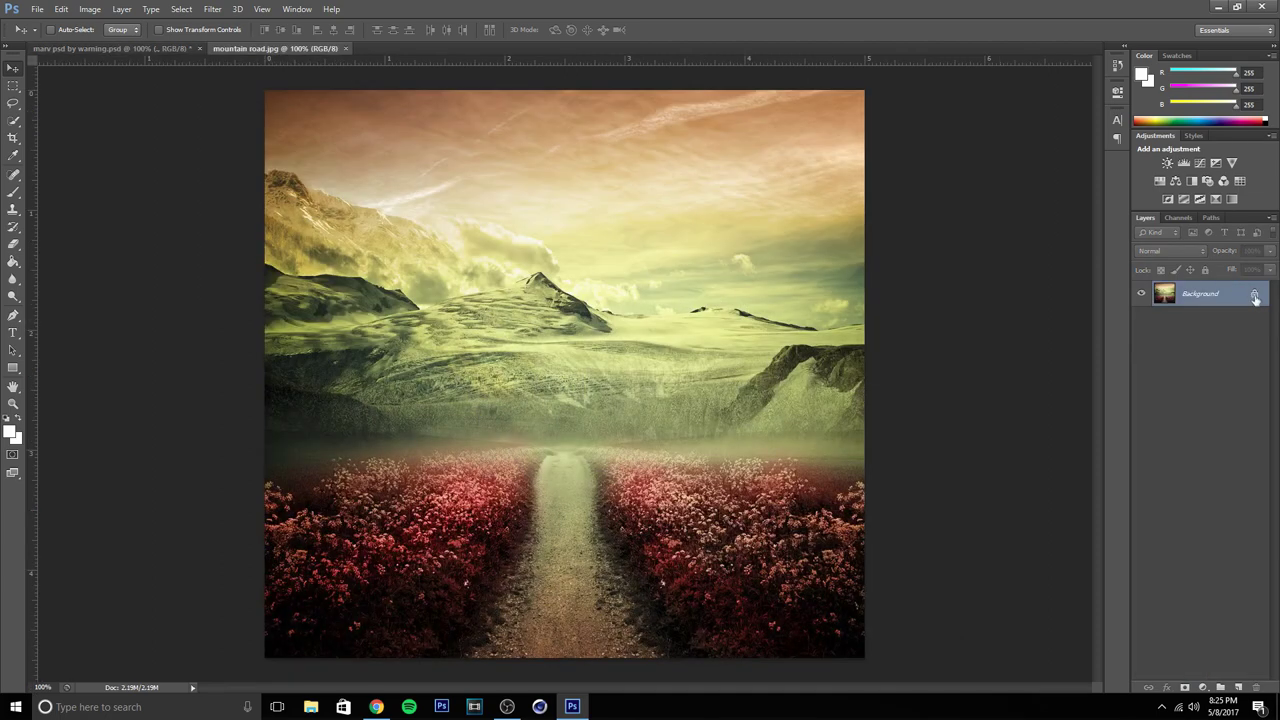
- Unlock the mountain road photo and drag it into the template, sized to fill the canvas
{"action": "left_click", "coordinate": [1255, 297]}
{"action": "left_click_drag", "start_coordinate": [340, 138], "coordinate": [252, 72]}
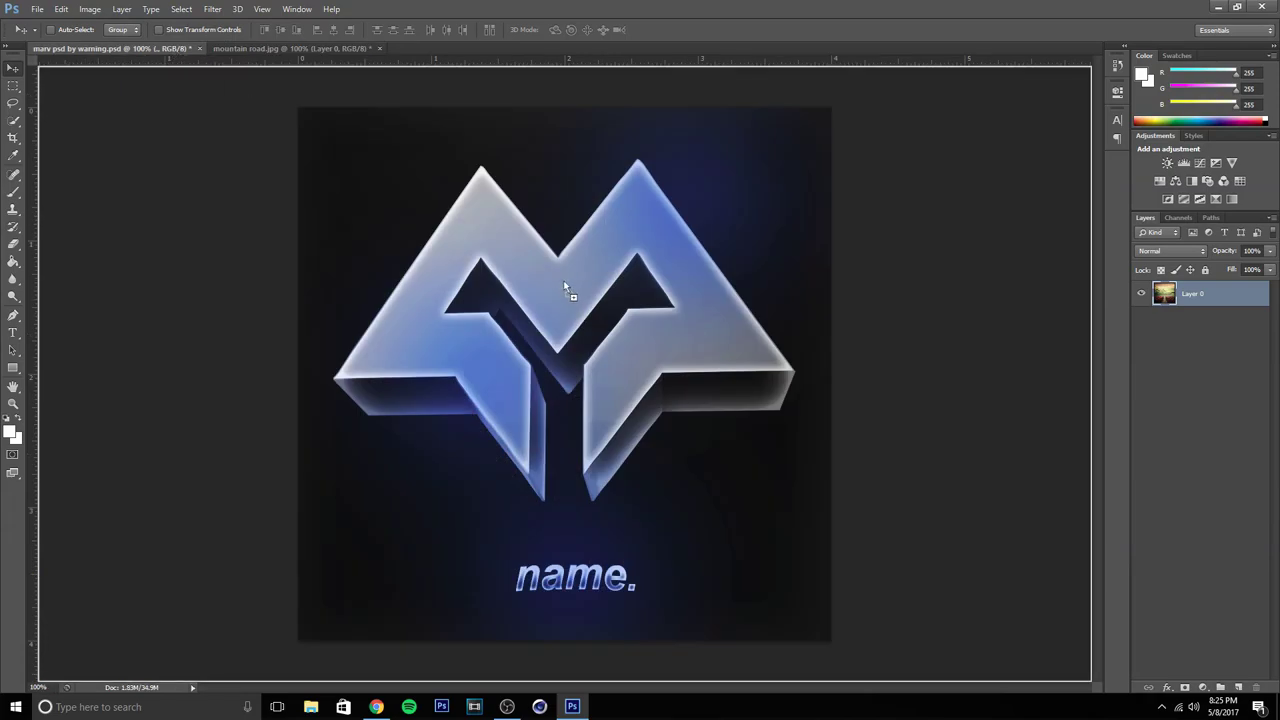
{"action": "left_click", "coordinate": [322, 48]}
{"action": "left_click_drag", "start_coordinate": [213, 110], "coordinate": [581, 294]}
{"action": "left_click_drag", "start_coordinate": [649, 448], "coordinate": [609, 383]}
{"action": "scroll", "coordinate": [1241, 591], "scroll_direction": "down", "scroll_amount": 1}
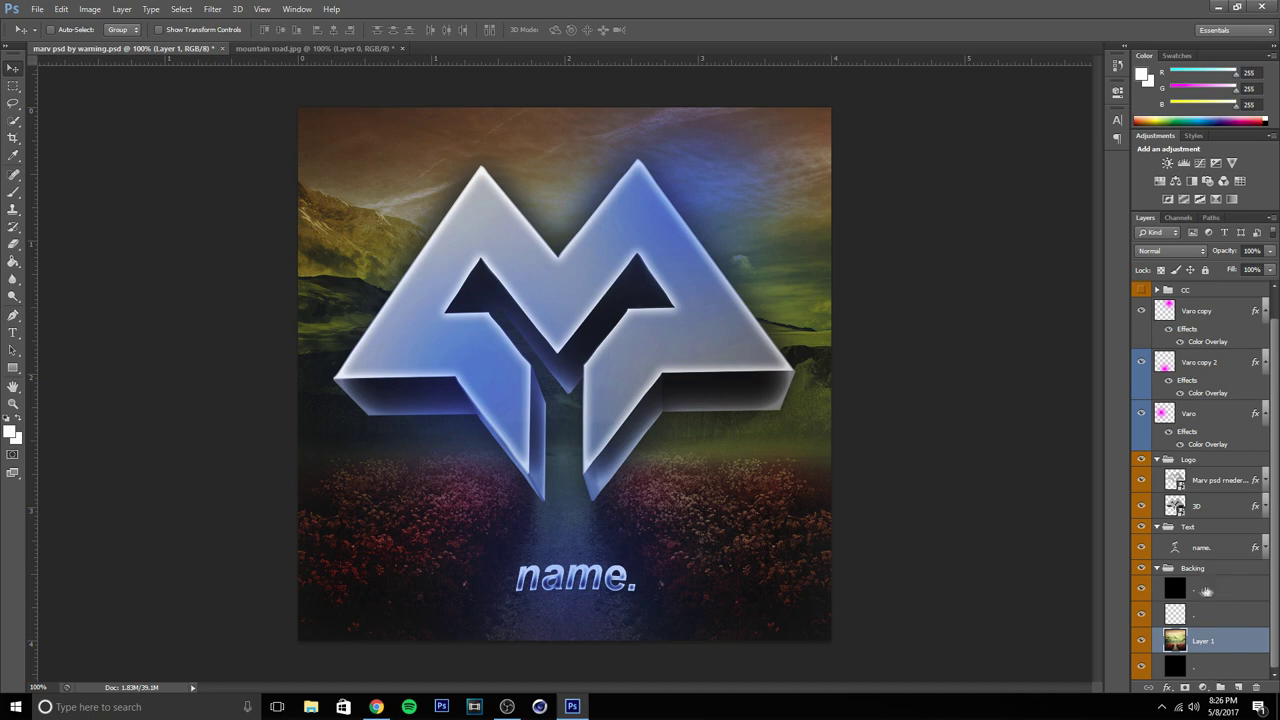
- Duplicate the landscape Layer 1 in the Backing group as Layer 1 copy
{"action": "left_click", "coordinate": [1200, 591]}
{"action": "left_click", "coordinate": [1205, 614]}
{"action": "left_click", "coordinate": [1212, 592]}
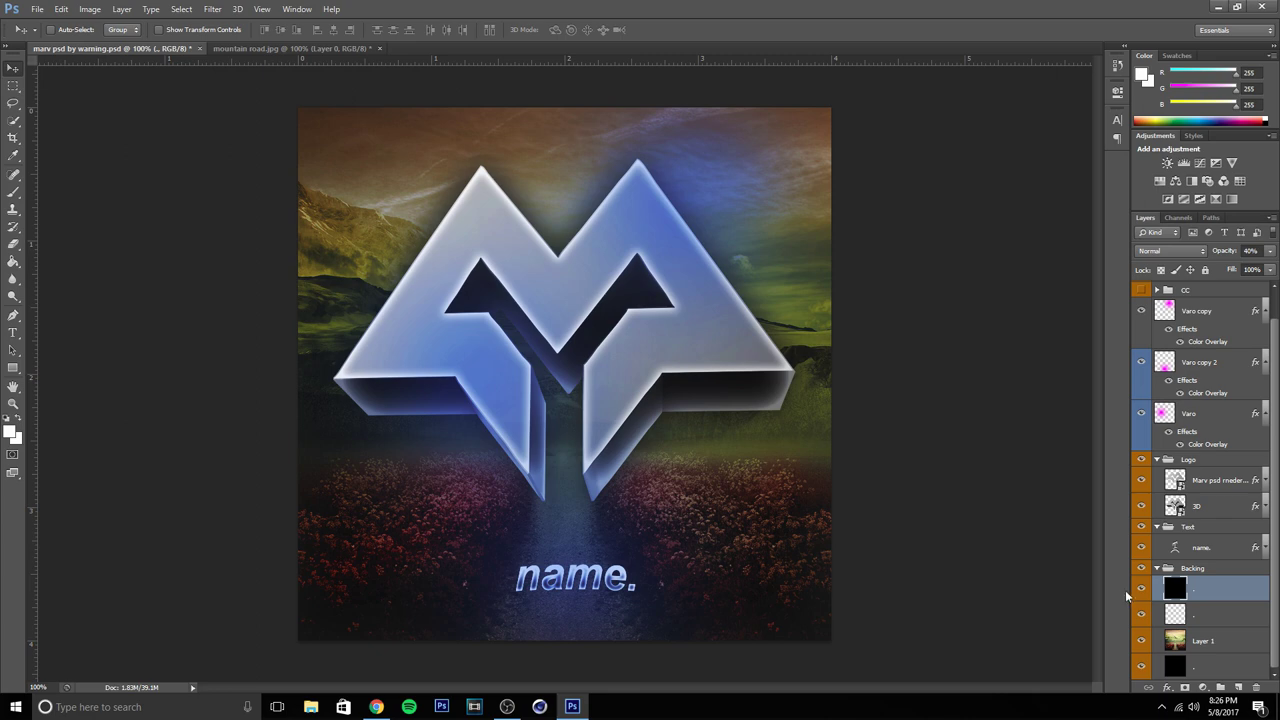
{"action": "left_click", "coordinate": [1142, 589]}
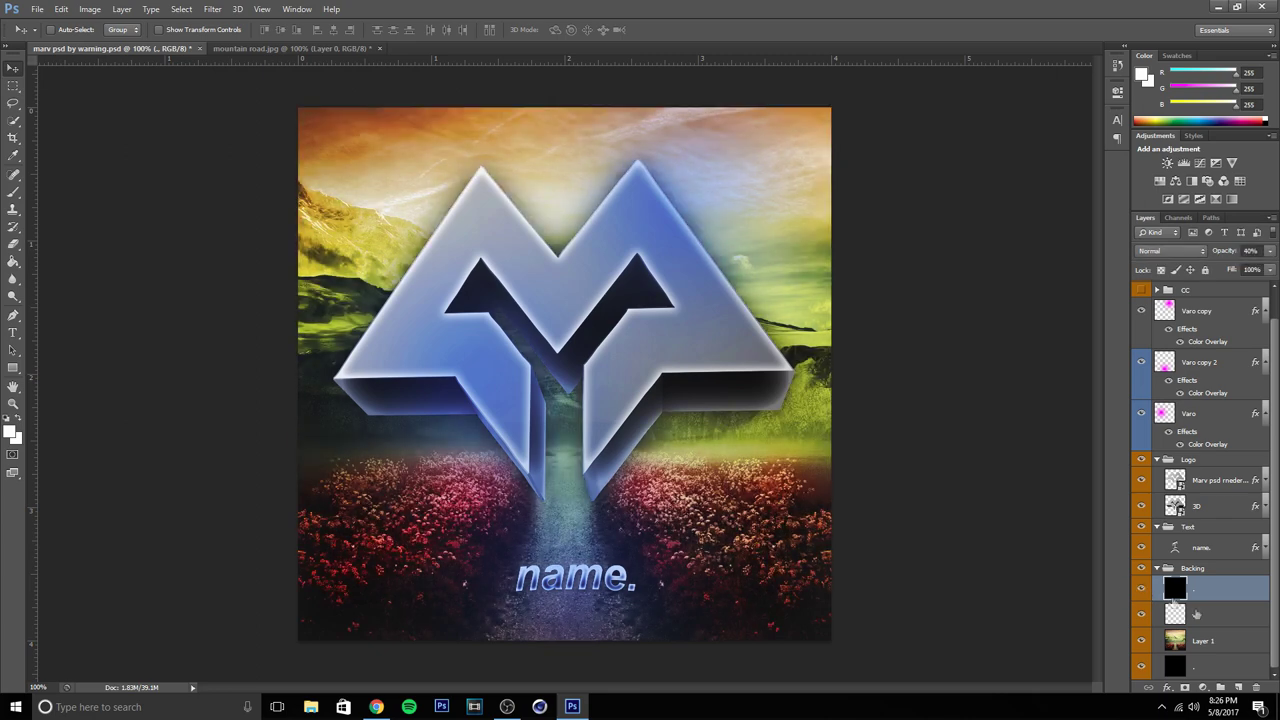
{"action": "left_click", "coordinate": [1142, 589]}
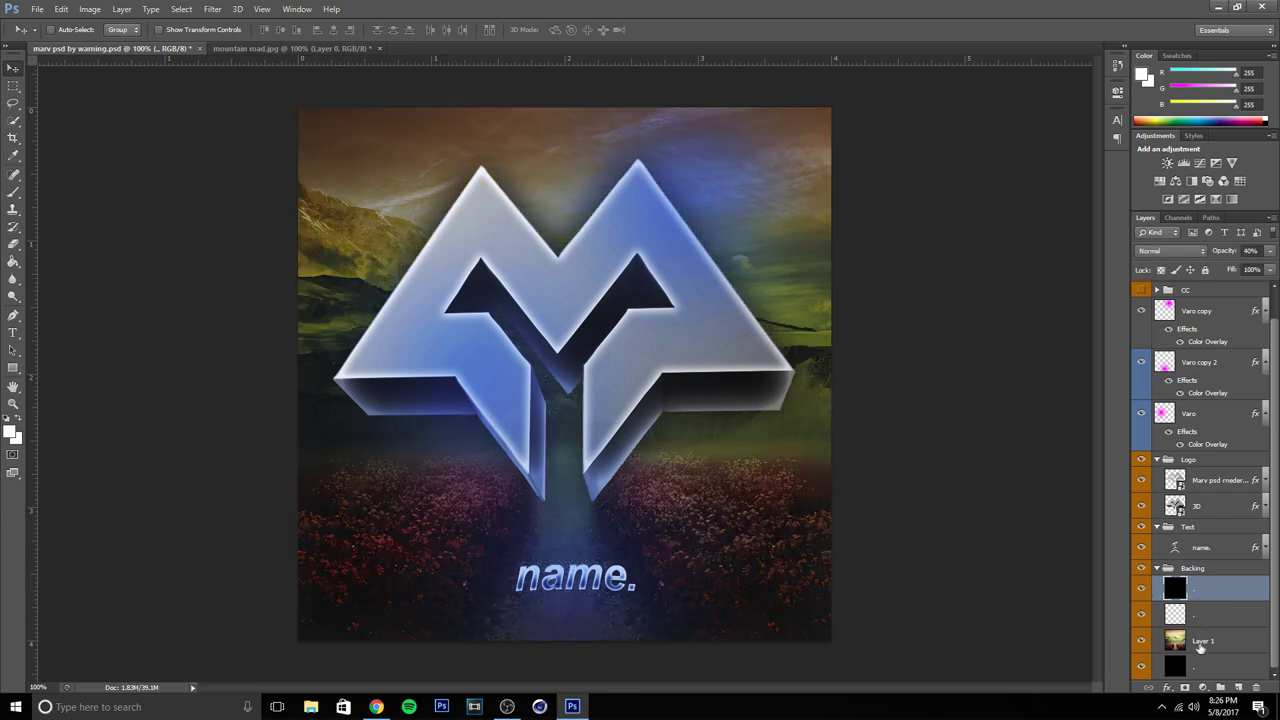
{"action": "left_click", "coordinate": [1212, 644]}
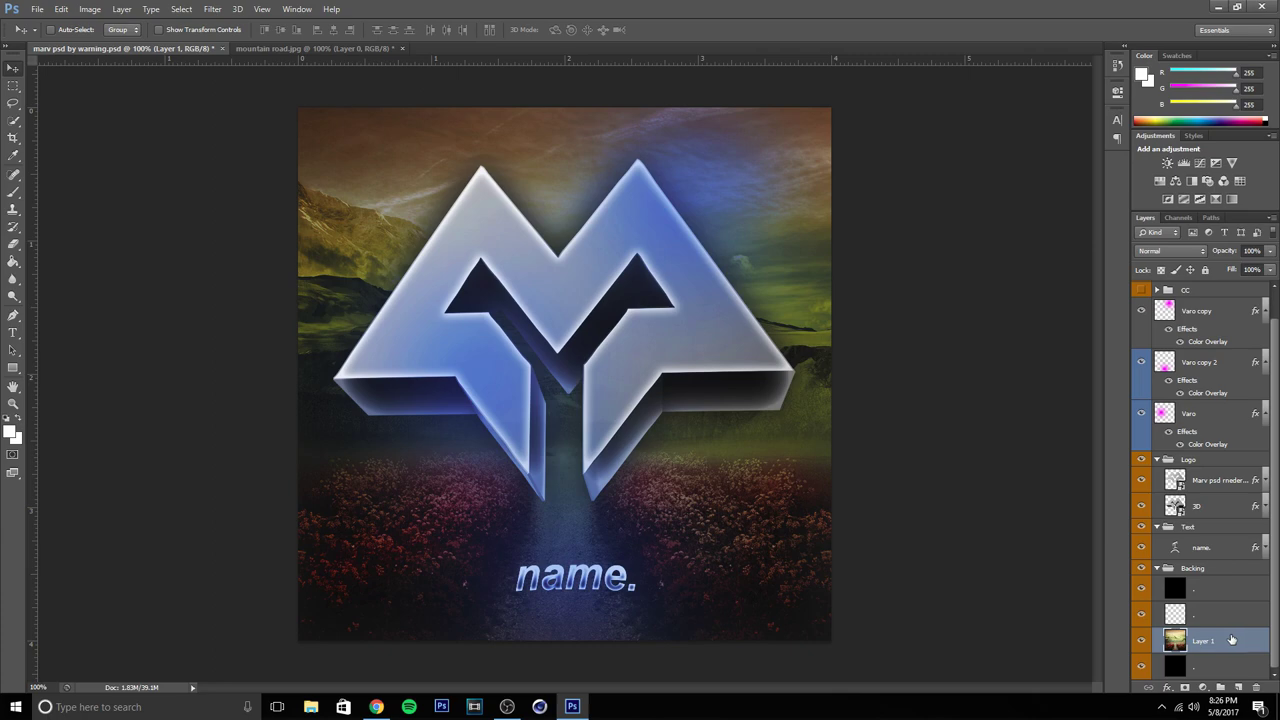
{"action": "key", "text": "ctrl+j"}
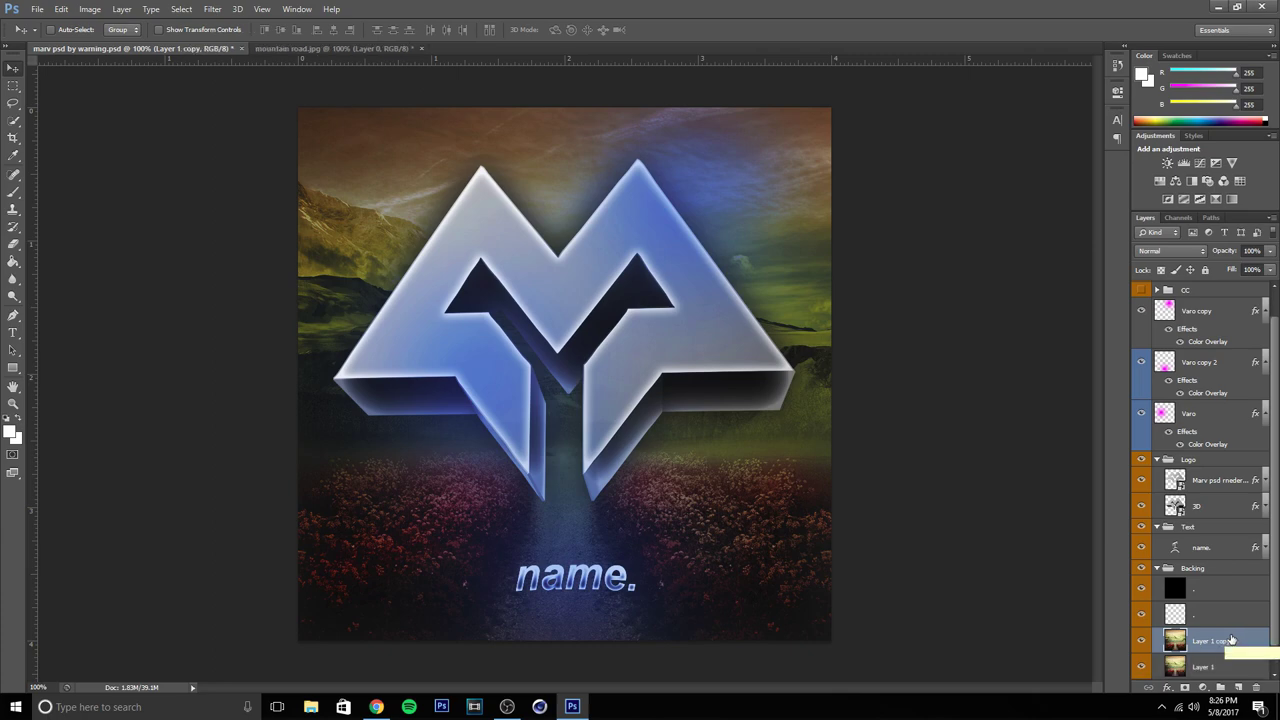
- Move Layer 1 copy into the Logo group, clip it to the M logo, and open the render layer's Layer Style
{"action": "scroll", "coordinate": [1256, 570], "scroll_direction": "down", "scroll_amount": 1}
{"action": "left_click_drag", "start_coordinate": [1232, 616], "coordinate": [1229, 454]}
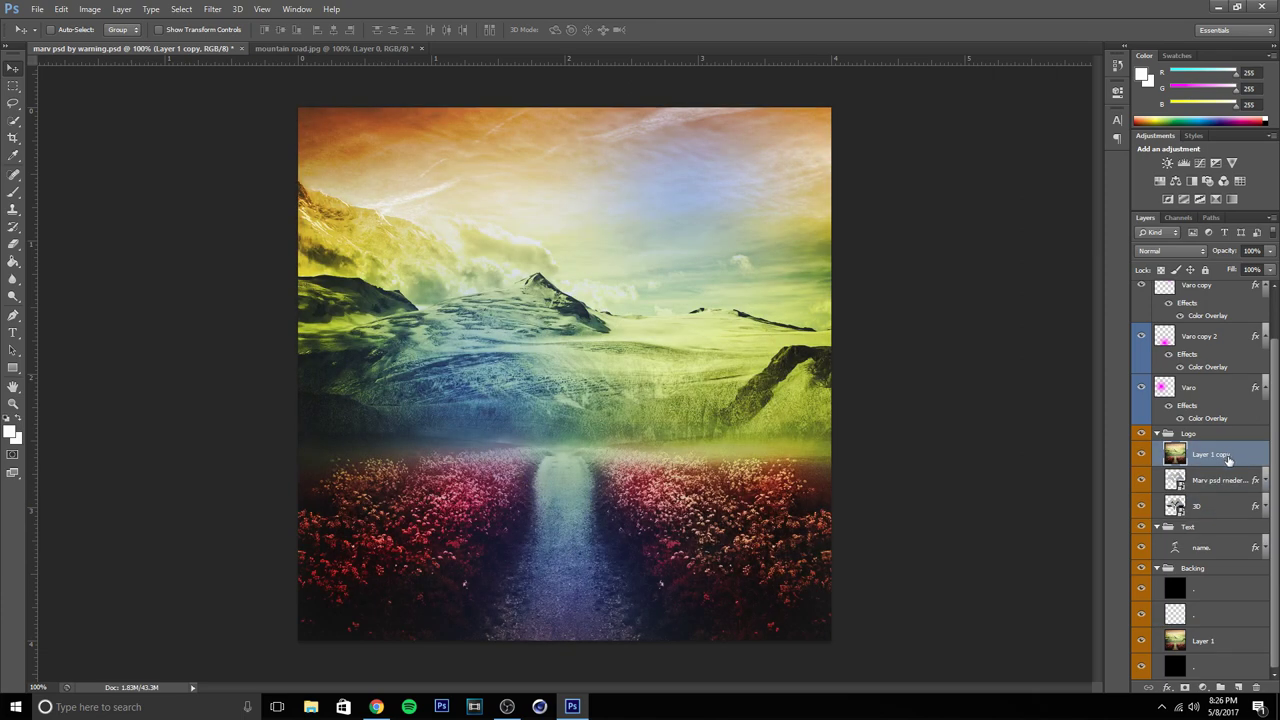
{"action": "right_click", "coordinate": [1246, 458]}
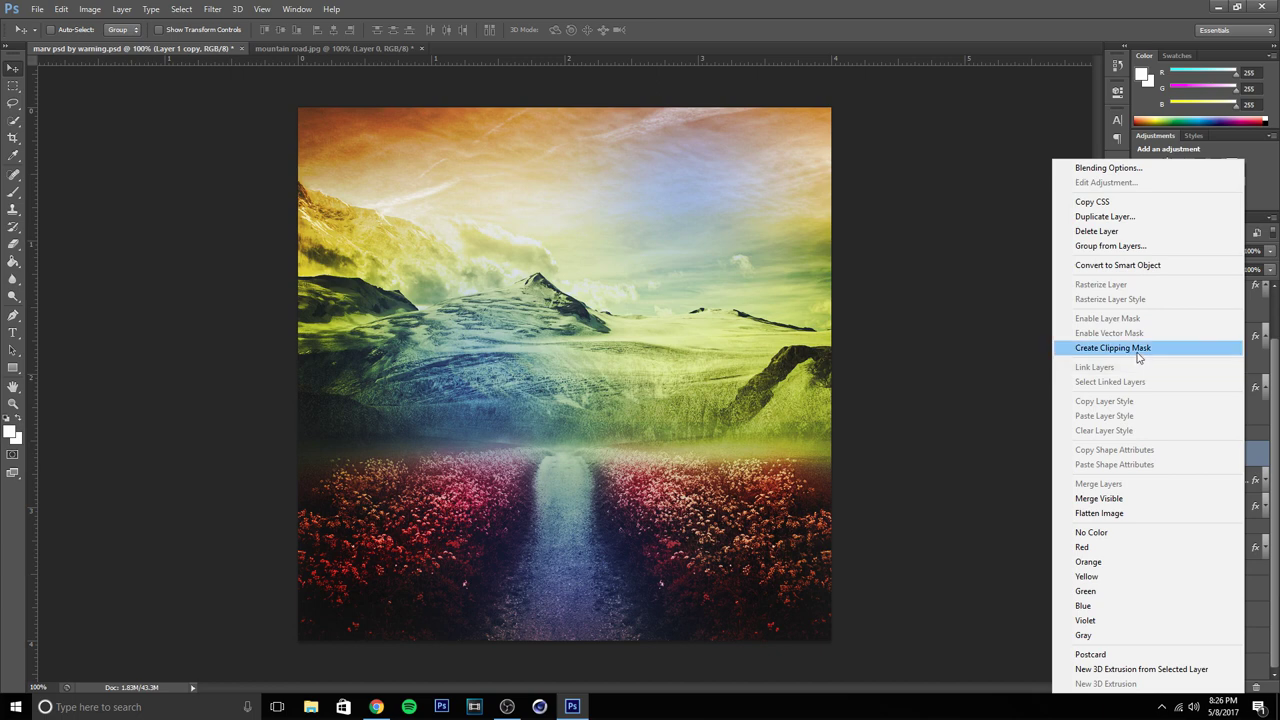
{"action": "left_click", "coordinate": [1138, 349]}
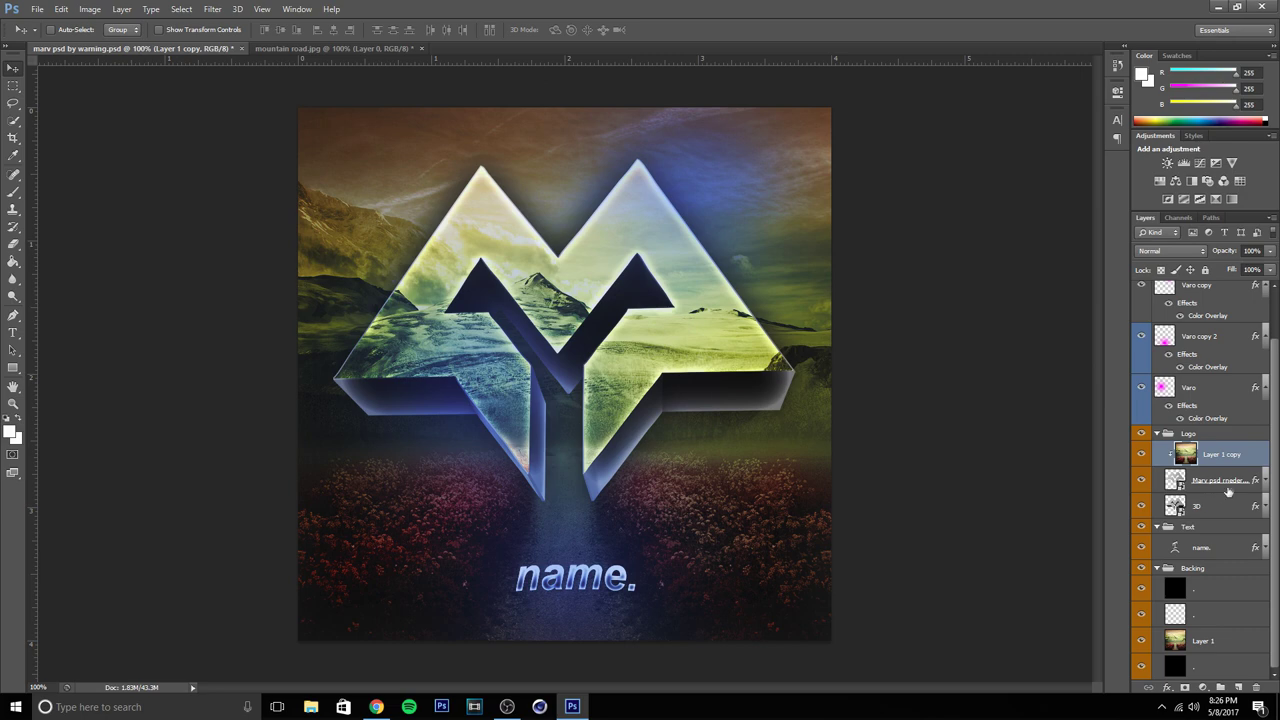
{"action": "double_click", "coordinate": [1236, 484]}
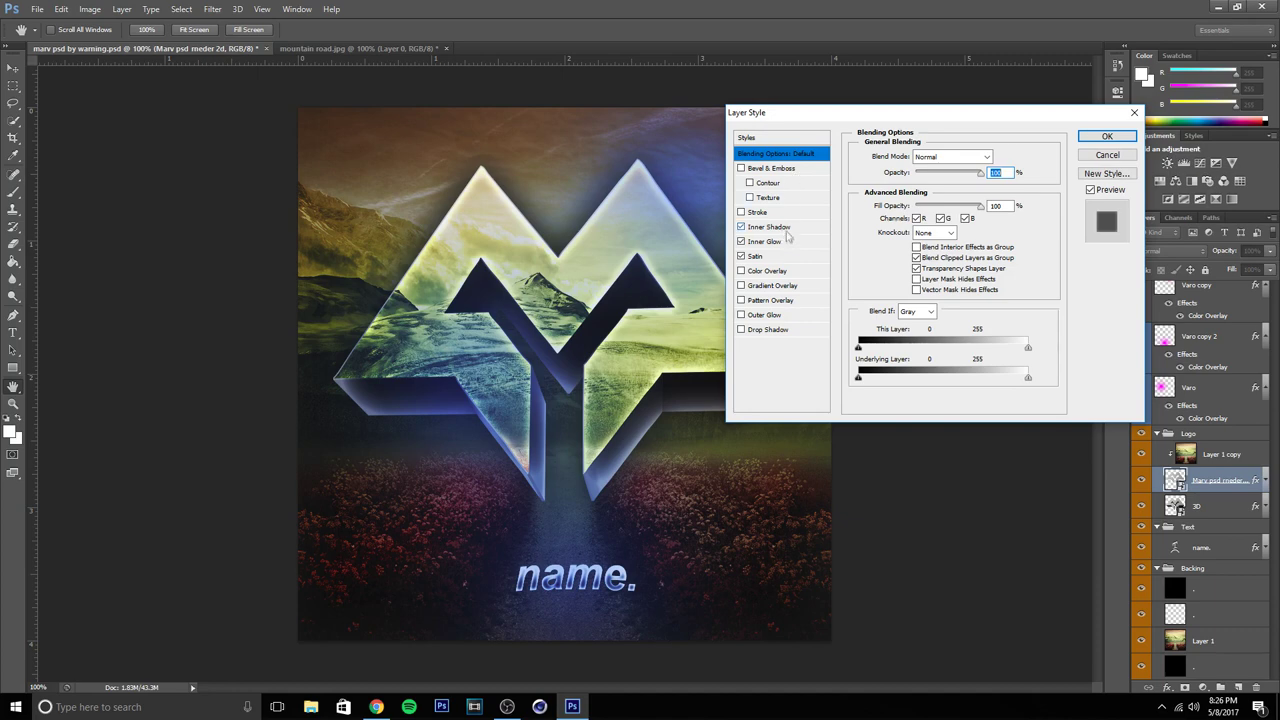
- Lower the logo's Inner Glow opacity, tighten its choke slightly, and adjust the Satin opacity
{"action": "left_click", "coordinate": [765, 241]}
{"action": "left_click_drag", "start_coordinate": [964, 180], "coordinate": [943, 178]}
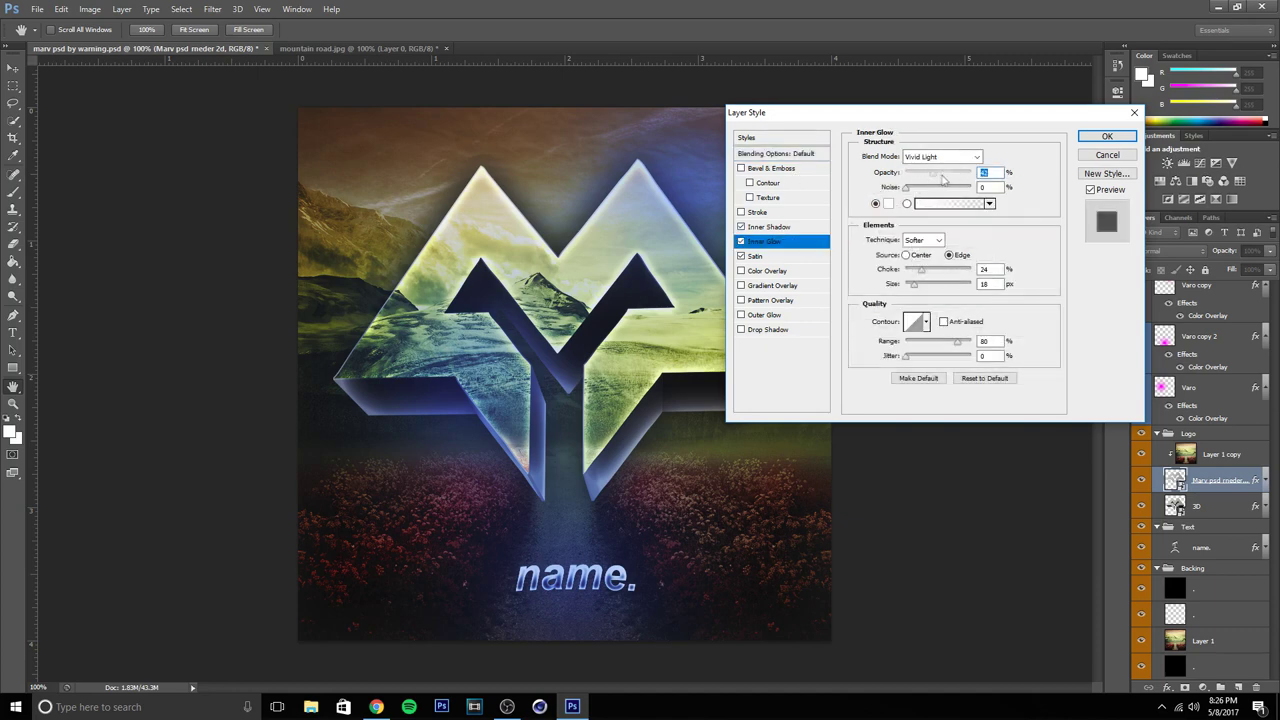
{"action": "left_click_drag", "start_coordinate": [917, 273], "coordinate": [917, 288]}
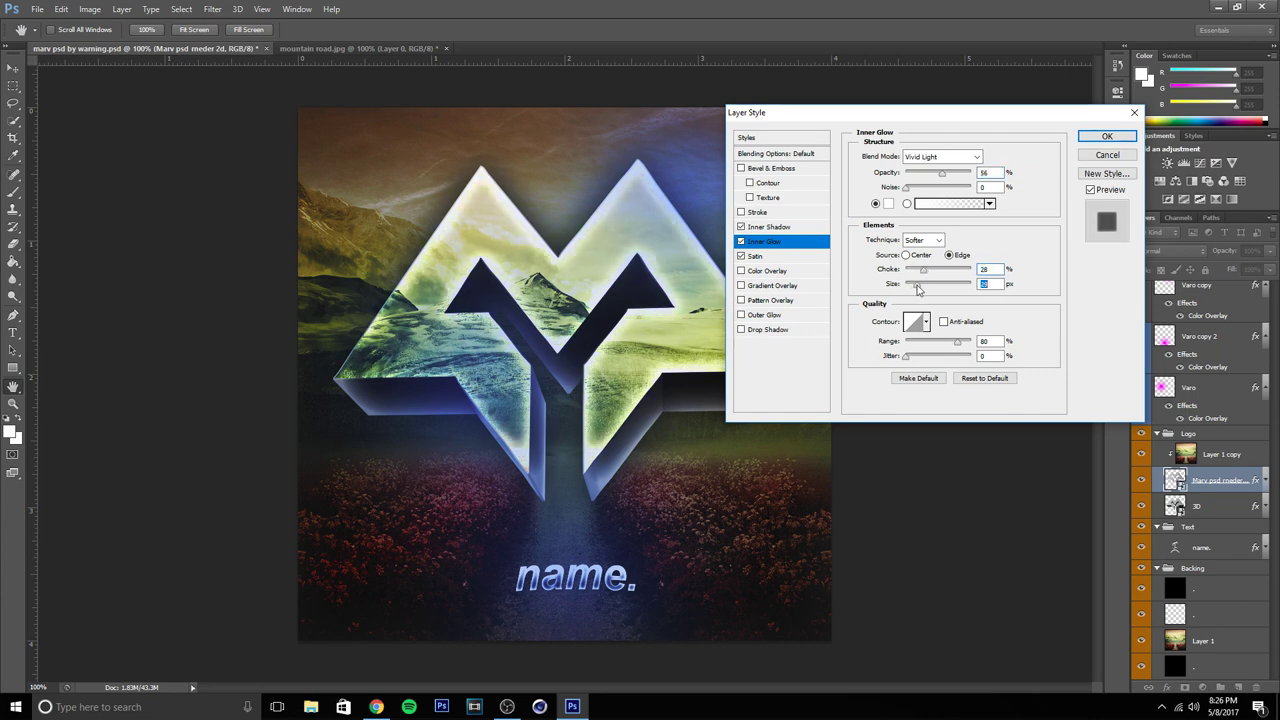
{"action": "left_click", "coordinate": [762, 256]}
{"action": "left_click", "coordinate": [922, 174]}
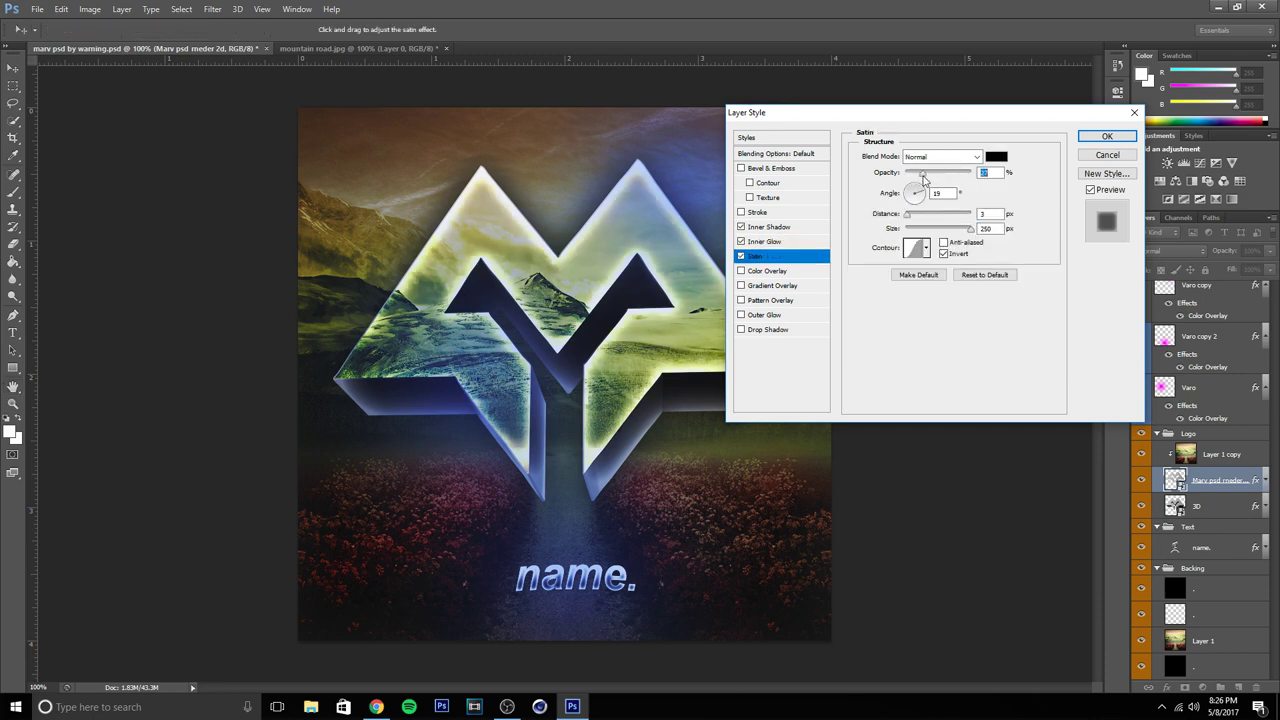
{"action": "left_click", "coordinate": [1120, 141]}
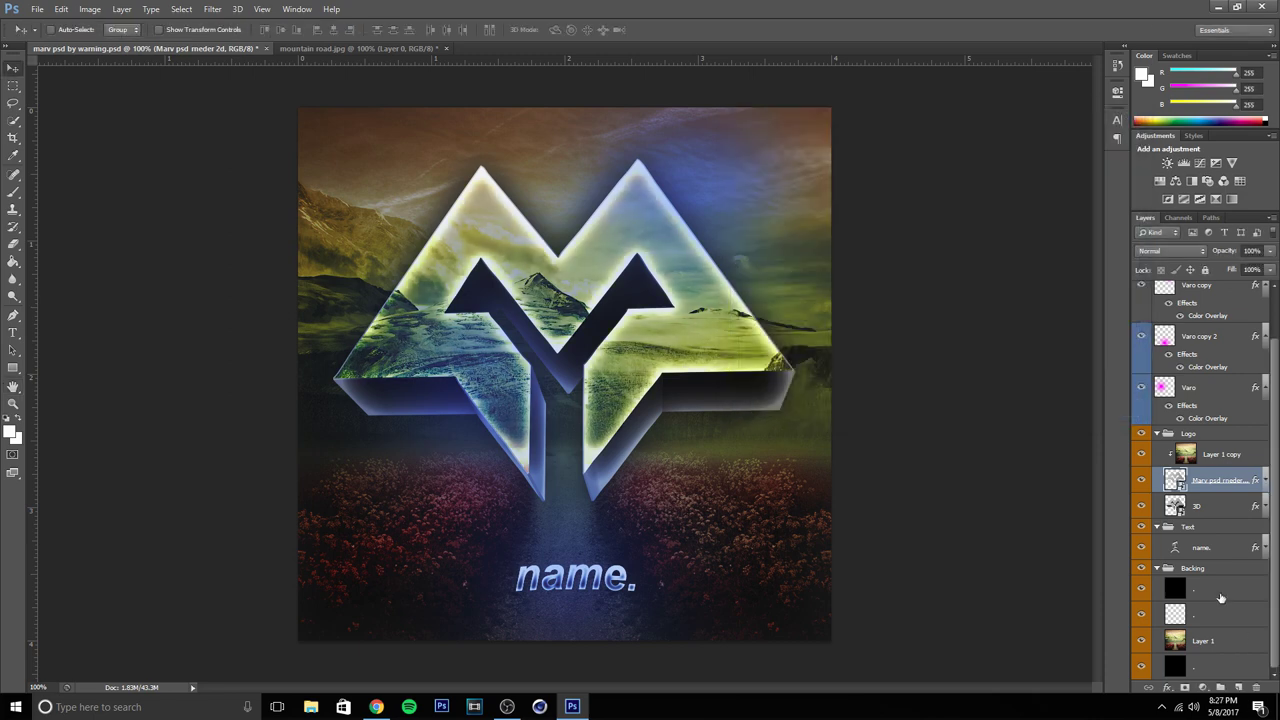
- Set the black backing layer's opacity to 60%, then select the name. text layer
{"action": "left_click", "coordinate": [1220, 595]}
{"action": "left_click", "coordinate": [1269, 251]}
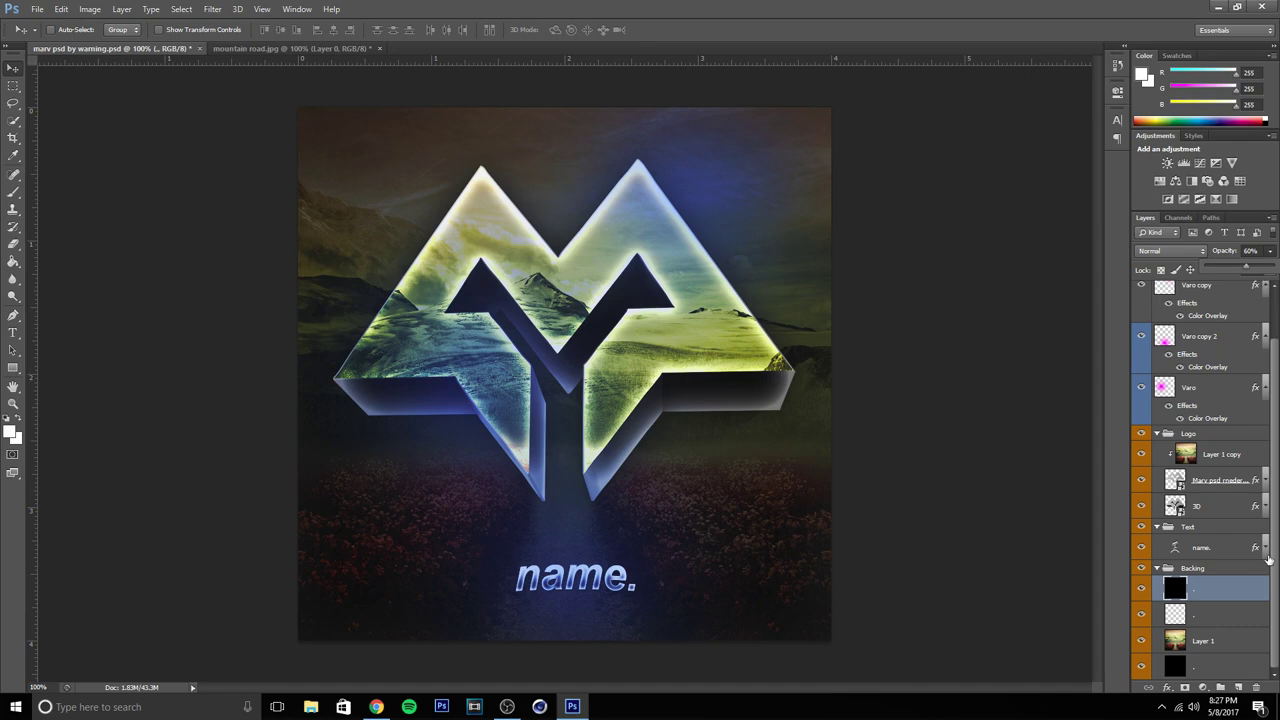
{"action": "left_click", "coordinate": [1231, 553]}
{"action": "scroll", "coordinate": [1210, 545], "scroll_direction": "up", "scroll_amount": 2}
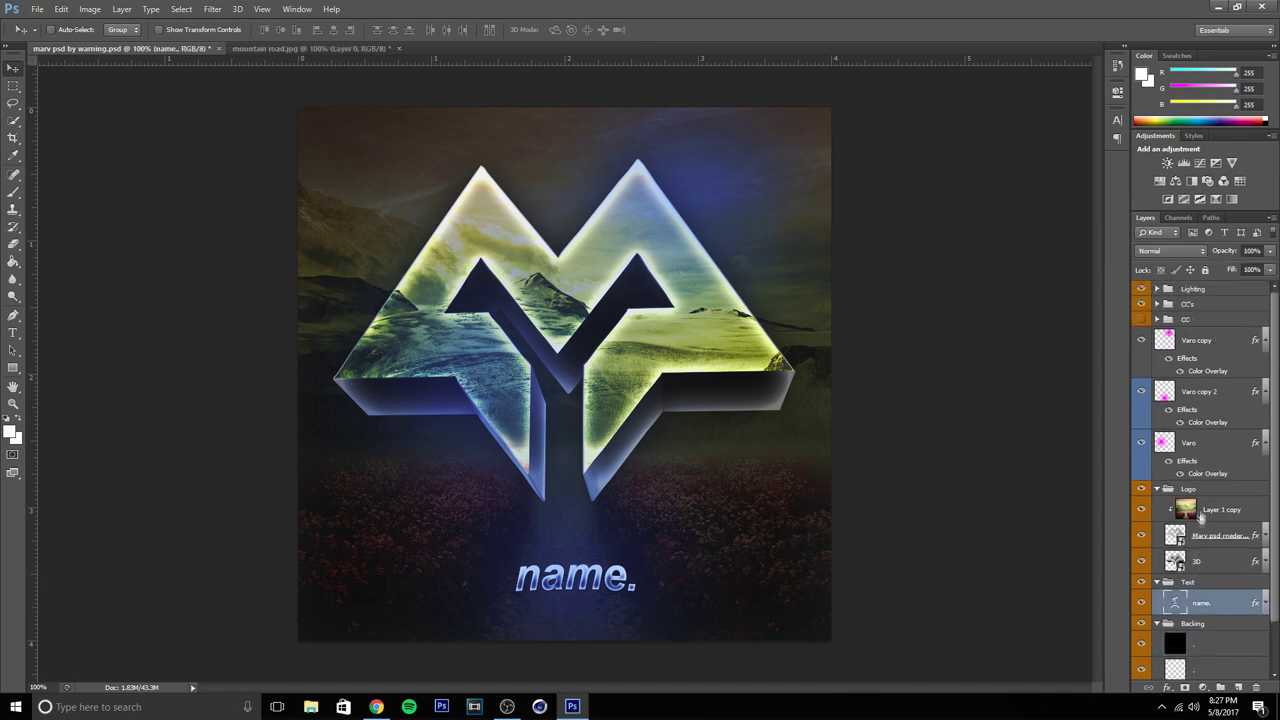
{"action": "scroll", "coordinate": [1200, 512], "scroll_direction": "down", "scroll_amount": 2}
{"action": "scroll", "coordinate": [1220, 660], "scroll_direction": "up", "scroll_amount": 2}
{"action": "left_click", "coordinate": [212, 10]}
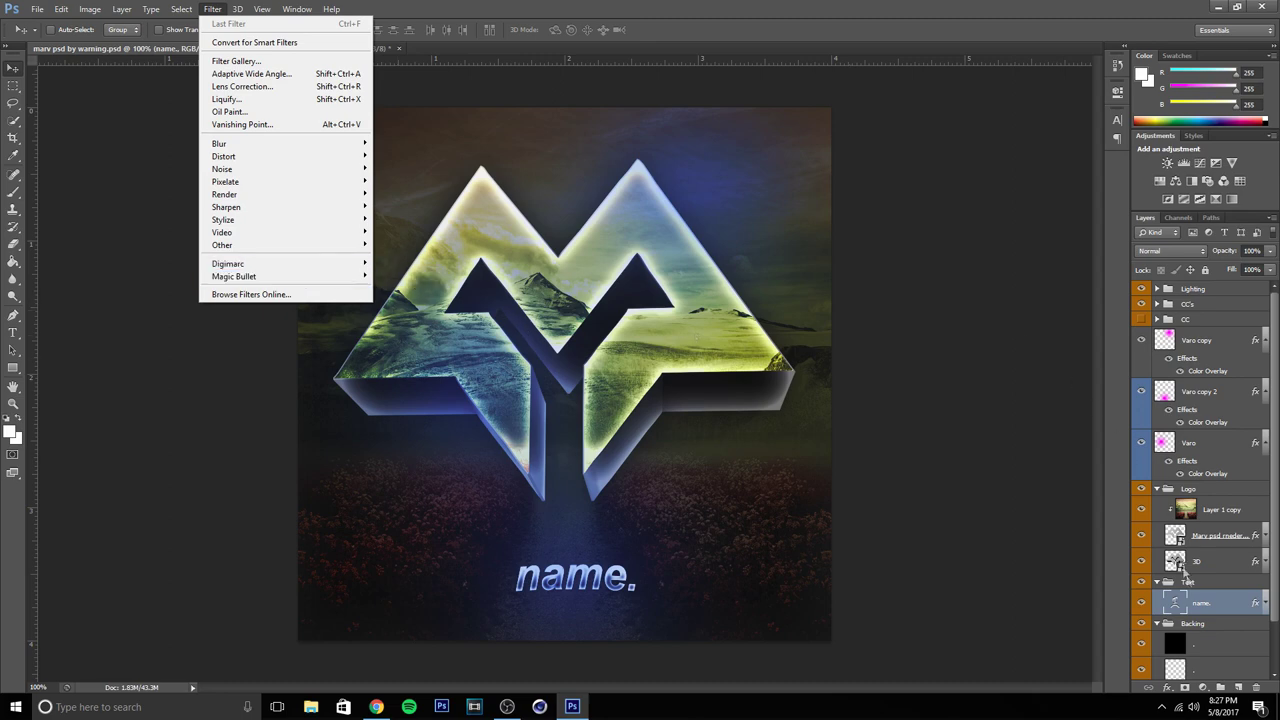
{"action": "left_click", "coordinate": [1222, 604]}
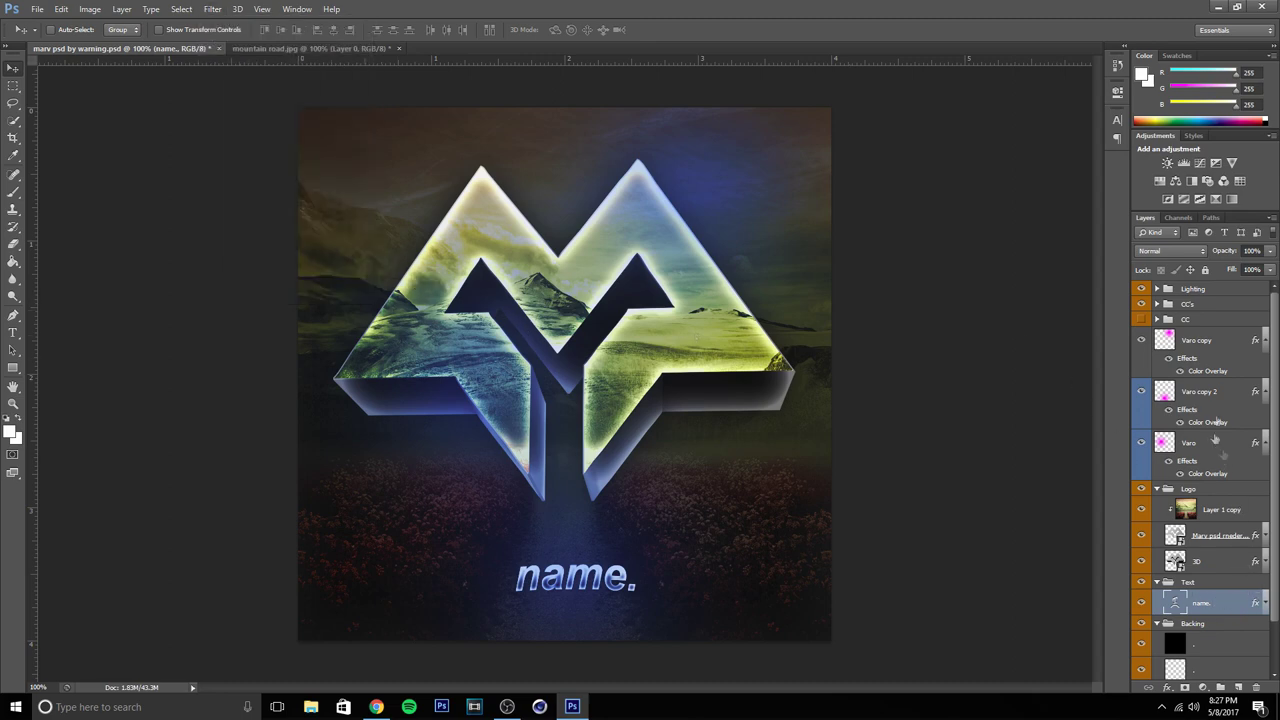
- Duplicate every layer from Varo copy down to the bottom and merge the copies into Varo copy 5
{"action": "left_click", "coordinate": [1208, 342]}
{"action": "scroll", "coordinate": [1212, 450], "scroll_direction": "down", "scroll_amount": 2}
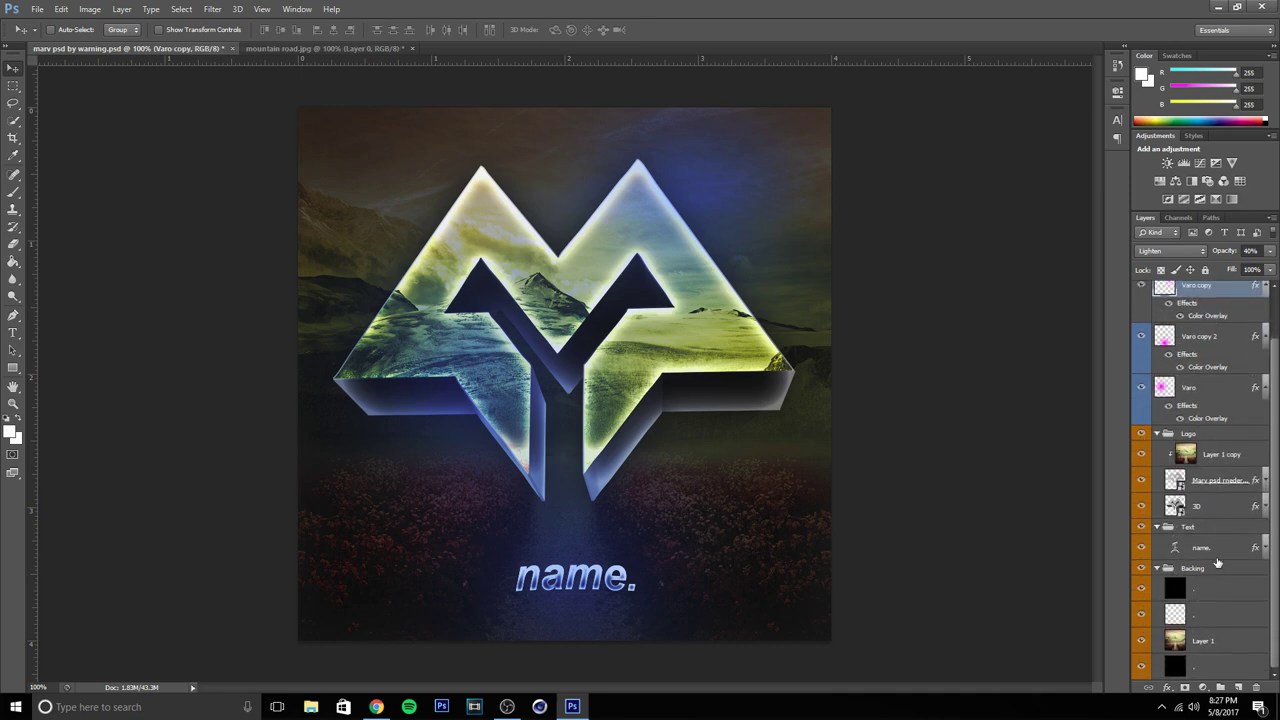
{"action": "scroll", "coordinate": [1206, 402], "scroll_direction": "up", "scroll_amount": 2}
{"action": "scroll", "coordinate": [1202, 392], "scroll_direction": "down", "scroll_amount": 2}
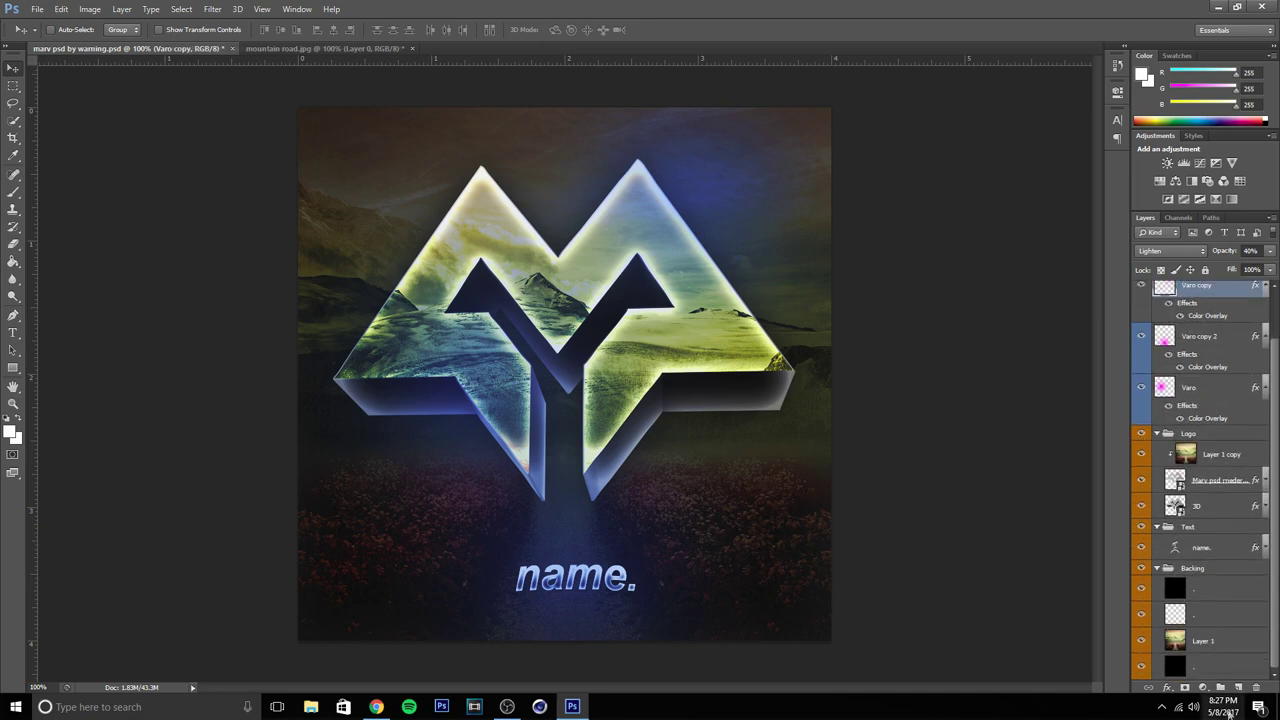
{"action": "left_click", "coordinate": [1227, 671], "text": "shift"}
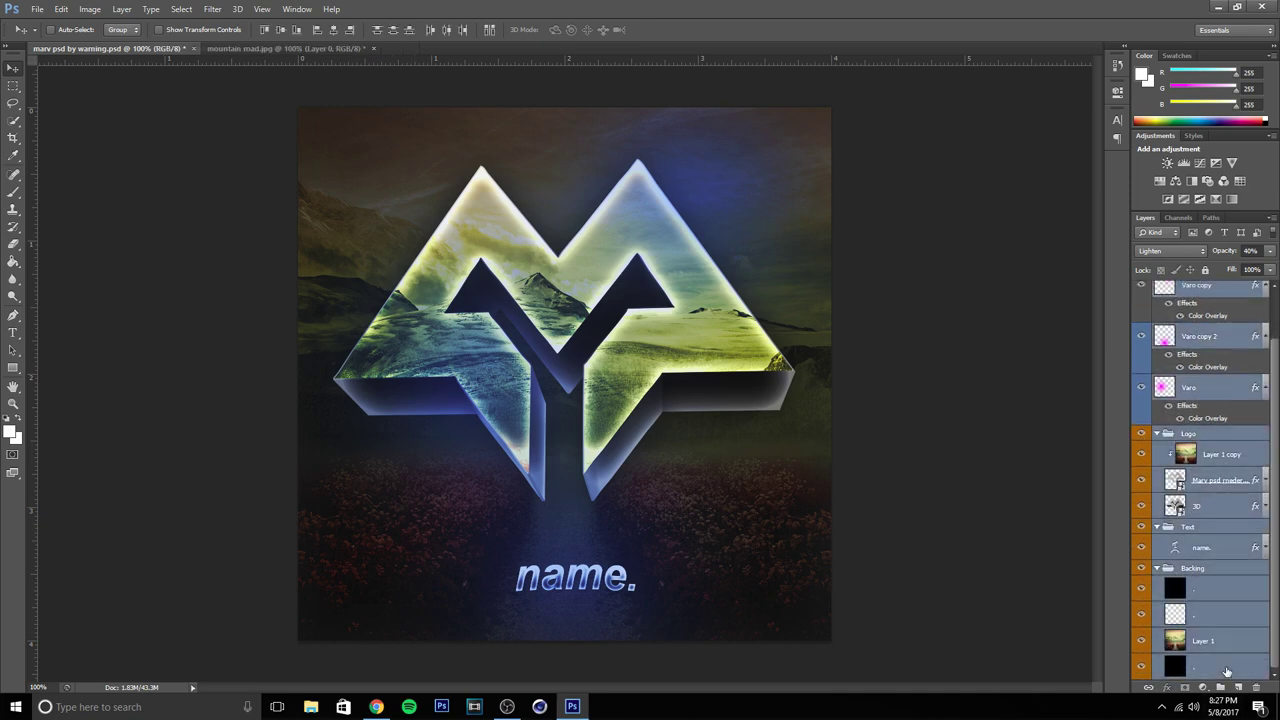
{"action": "key", "text": "ctrl+j"}
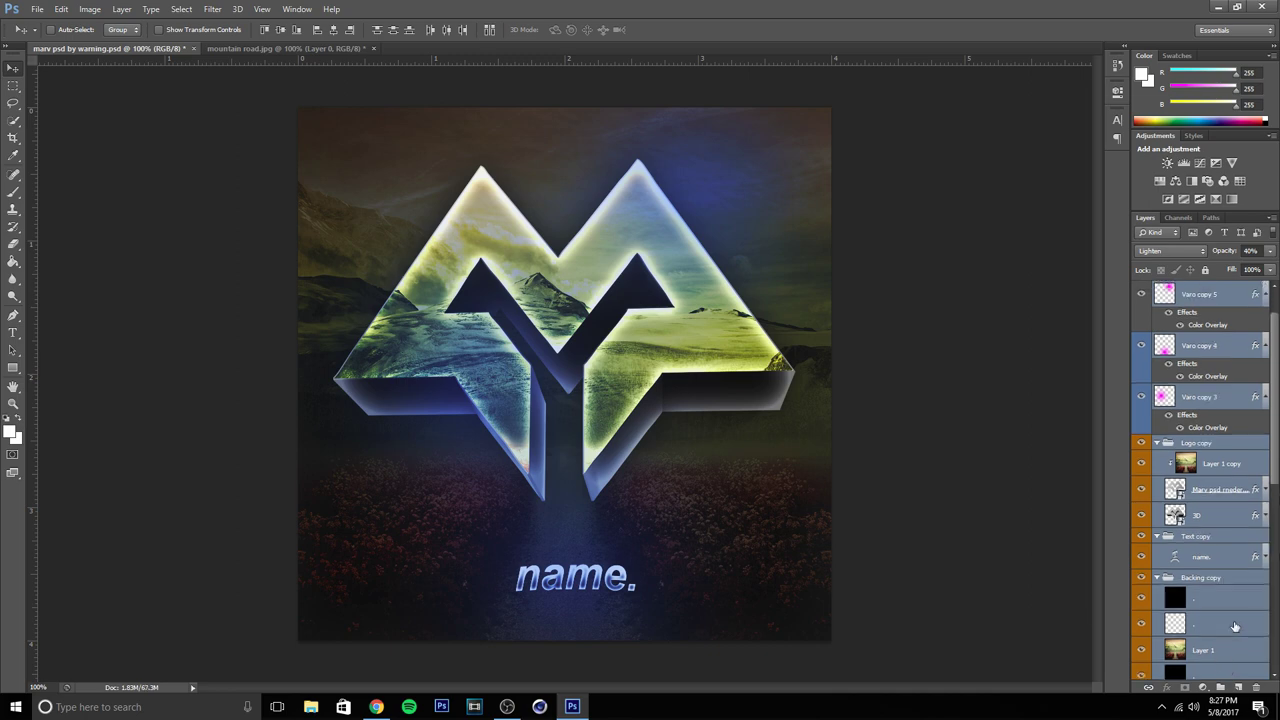
{"action": "right_click", "coordinate": [1234, 626]}
{"action": "left_click", "coordinate": [1214, 417]}
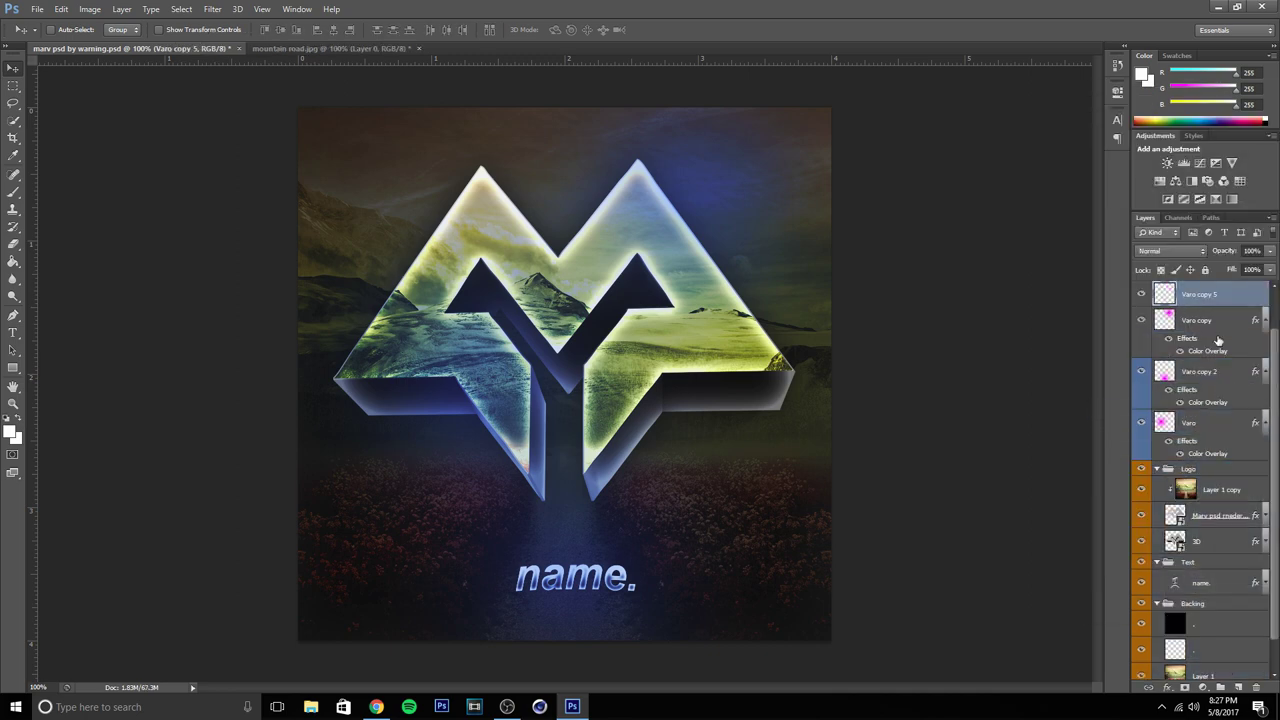
{"action": "left_click", "coordinate": [237, 9]}
{"action": "mouse_move", "coordinate": [213, 9]}
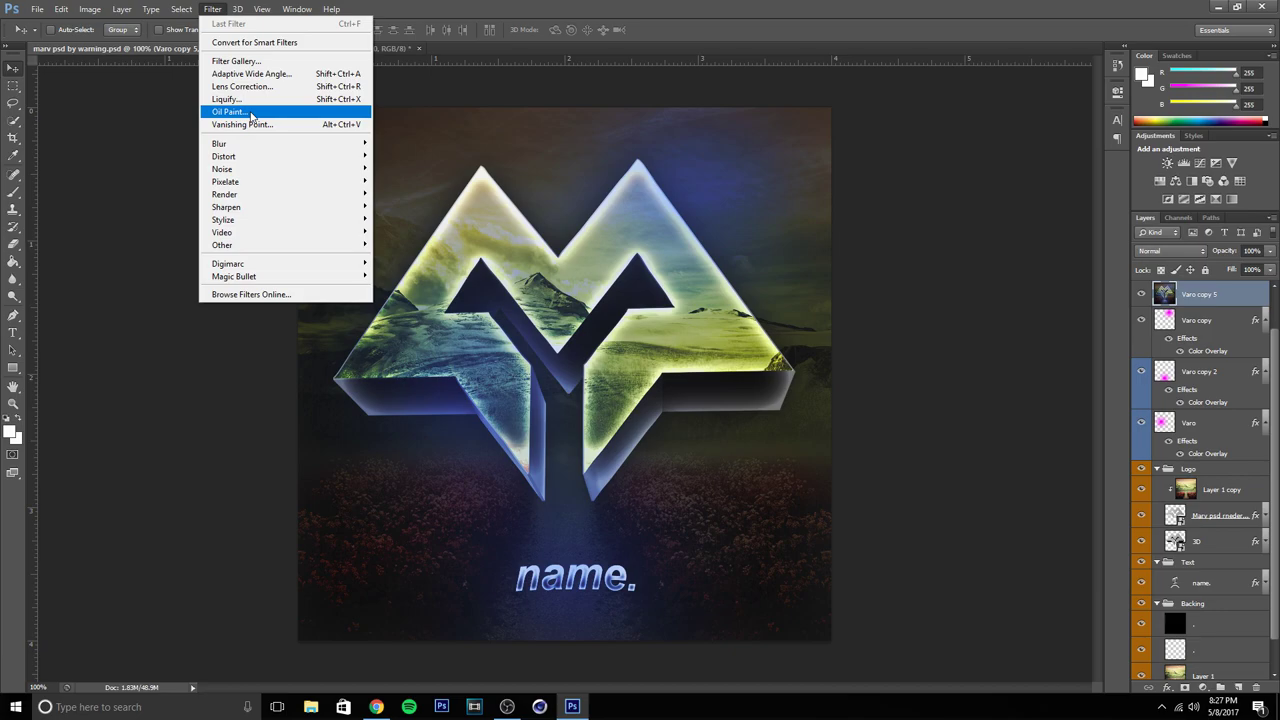
- Apply Oil Paint with stylization 5.79, cleanliness 7.1, scale 1.73 and bristle detail 8.3
{"action": "left_click", "coordinate": [250, 112]}
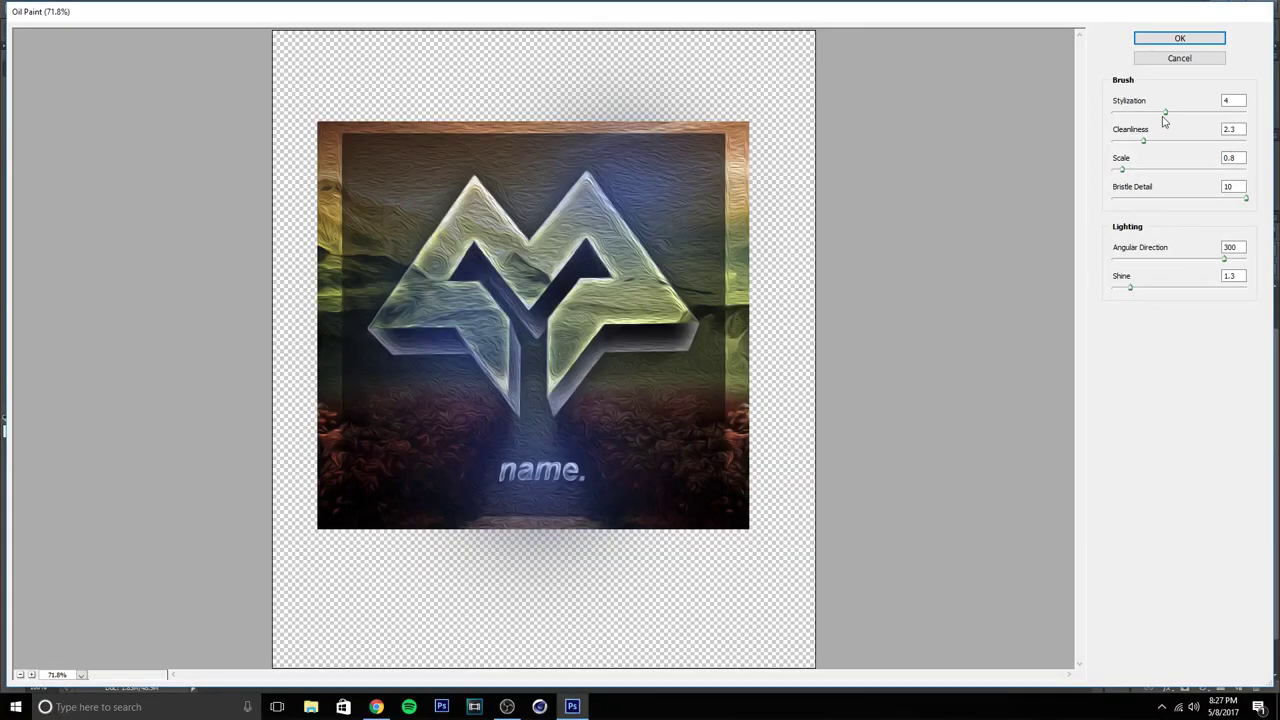
{"action": "left_click_drag", "start_coordinate": [1165, 118], "coordinate": [1106, 114]}
{"action": "left_click", "coordinate": [1146, 142]}
{"action": "left_click_drag", "start_coordinate": [1120, 113], "coordinate": [1237, 113]}
{"action": "left_click_drag", "start_coordinate": [1160, 114], "coordinate": [1209, 138]}
{"action": "left_click_drag", "start_coordinate": [1123, 173], "coordinate": [1136, 175]}
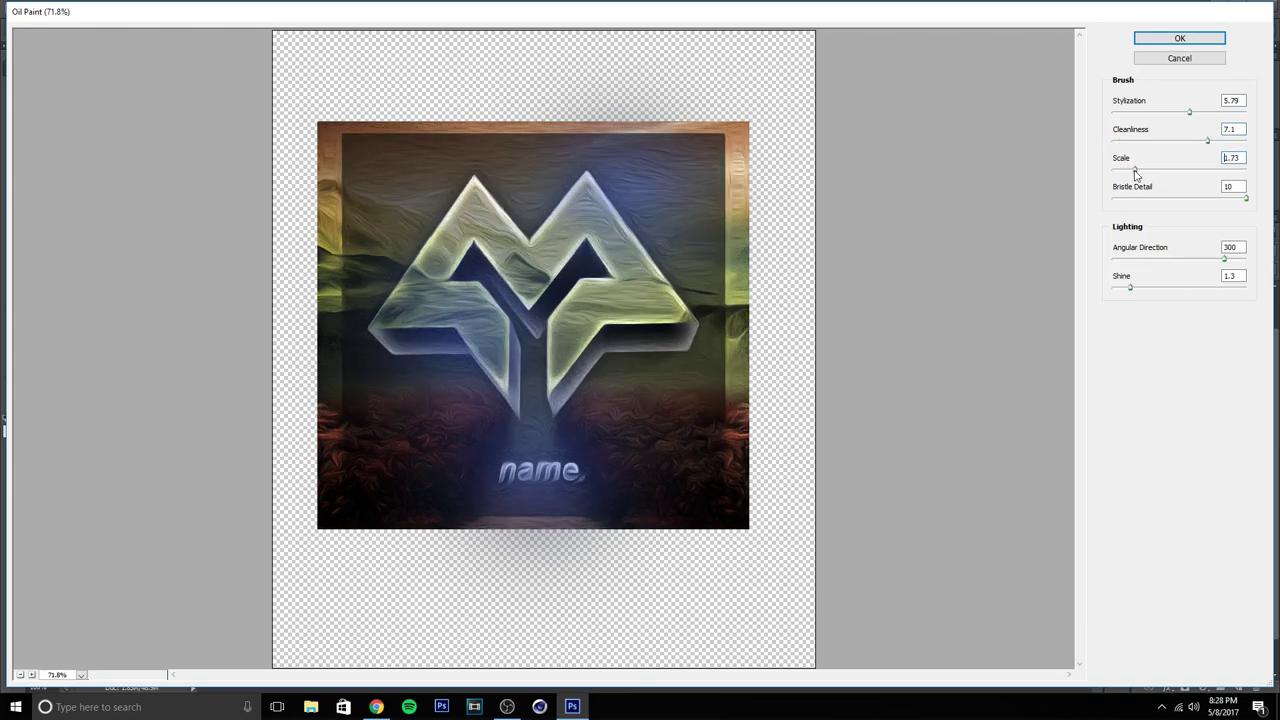
{"action": "left_click_drag", "start_coordinate": [1234, 200], "coordinate": [1111, 202]}
{"action": "left_click_drag", "start_coordinate": [1112, 197], "coordinate": [1190, 204]}
{"action": "left_click", "coordinate": [1180, 40]}
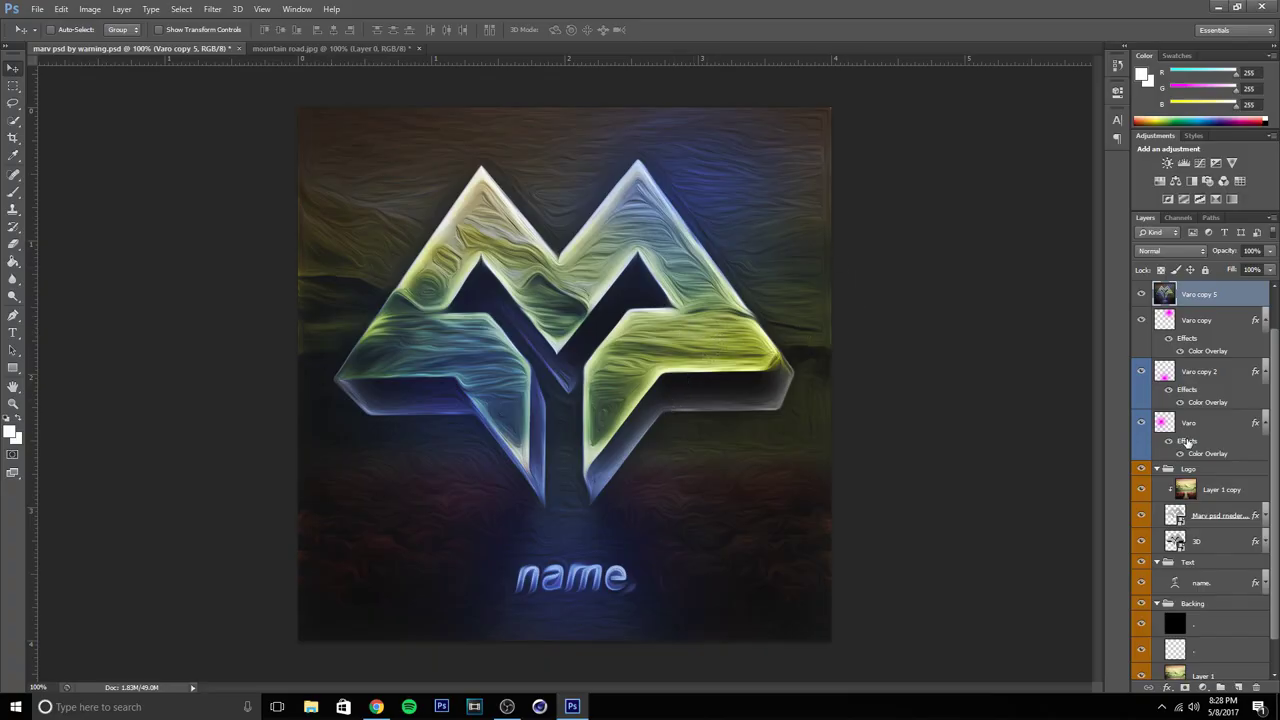
{"action": "scroll", "coordinate": [1260, 567], "scroll_direction": "up", "scroll_amount": 2}
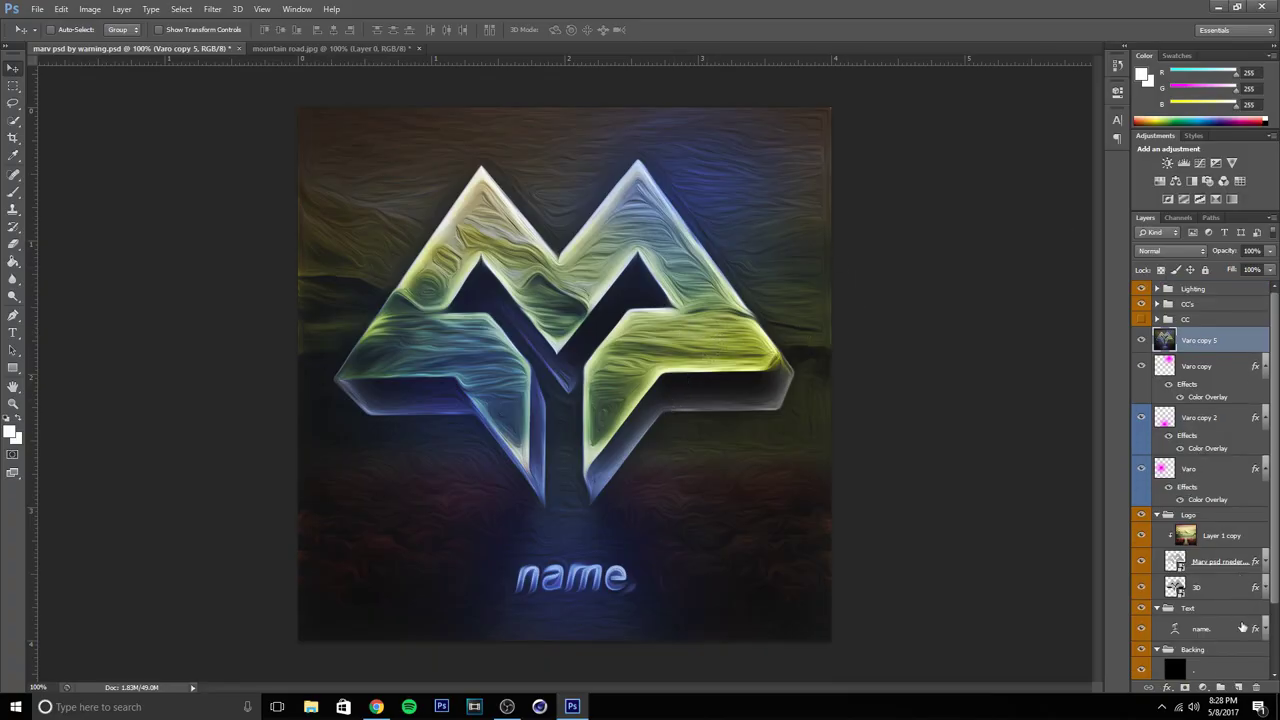
{"action": "left_click", "coordinate": [1238, 689]}
{"action": "left_click", "coordinate": [15, 195]}
{"action": "left_click", "coordinate": [1145, 77]}
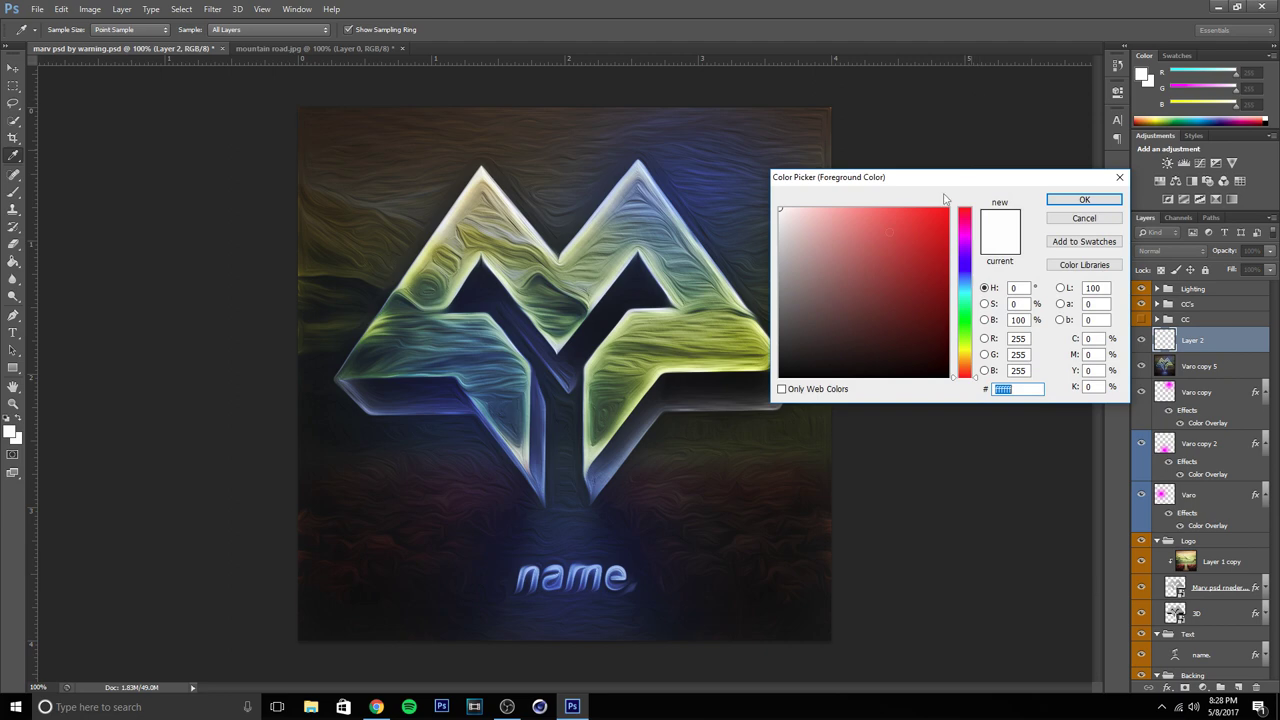
{"action": "left_click", "coordinate": [1084, 193]}
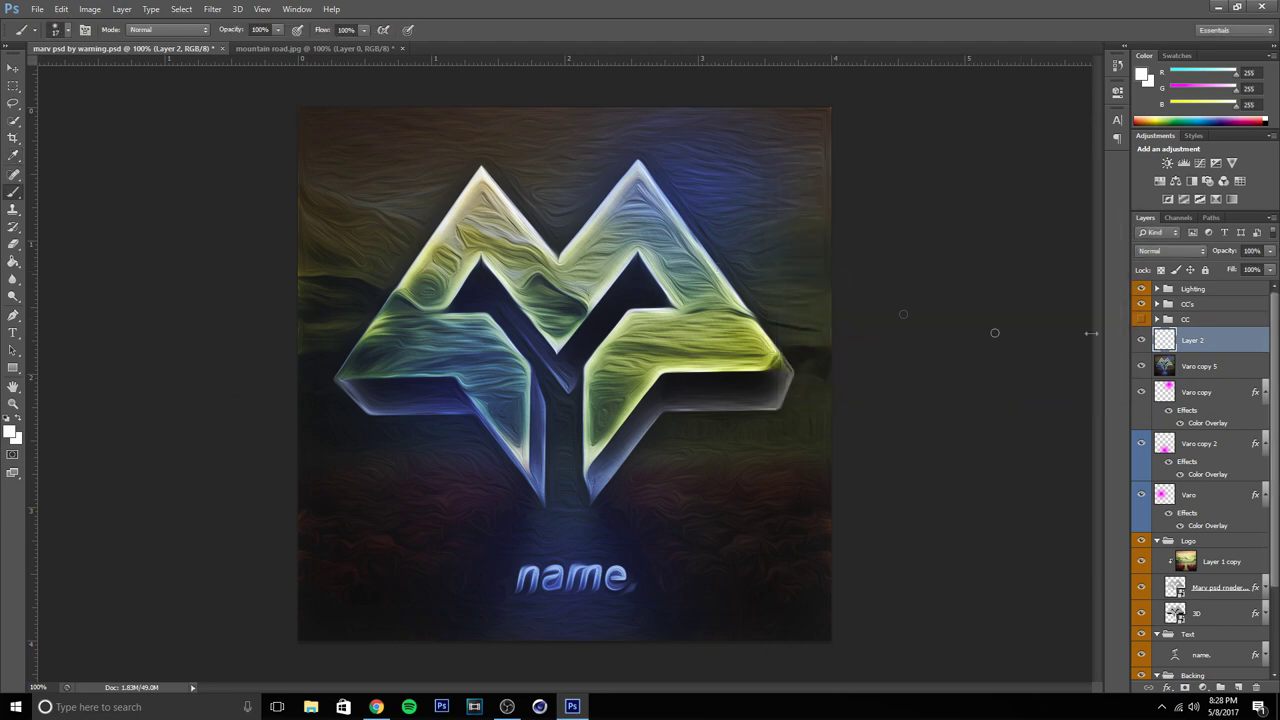
{"action": "right_click", "coordinate": [293, 170]}
{"action": "right_click", "coordinate": [473, 178]}
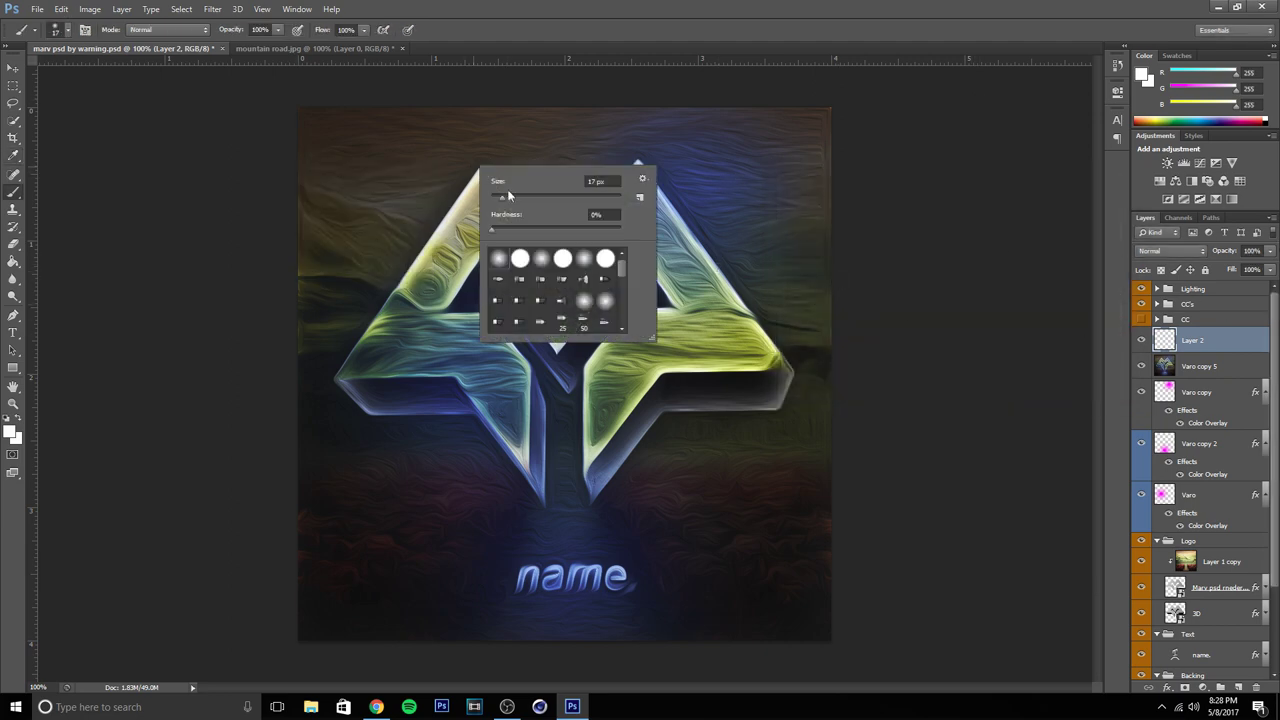
{"action": "mouse_move", "coordinate": [332, 372]}
{"action": "left_mouse_down"}
{"action": "mouse_move", "coordinate": [415, 250]}
{"action": "mouse_move", "coordinate": [495, 180]}
{"action": "mouse_move", "coordinate": [558, 248]}
{"action": "mouse_move", "coordinate": [635, 152]}
{"action": "mouse_move", "coordinate": [790, 373]}
{"action": "mouse_move", "coordinate": [612, 350]}
{"action": "mouse_move", "coordinate": [585, 462]}
{"action": "mouse_move", "coordinate": [656, 249]}
{"action": "mouse_move", "coordinate": [545, 345]}
{"action": "mouse_move", "coordinate": [465, 292]}
{"action": "mouse_move", "coordinate": [530, 400]}
{"action": "mouse_move", "coordinate": [335, 375]}
{"action": "left_mouse_up"}
{"action": "left_click_drag", "start_coordinate": [518, 578], "coordinate": [628, 578]}
{"action": "left_click", "coordinate": [1170, 251]}
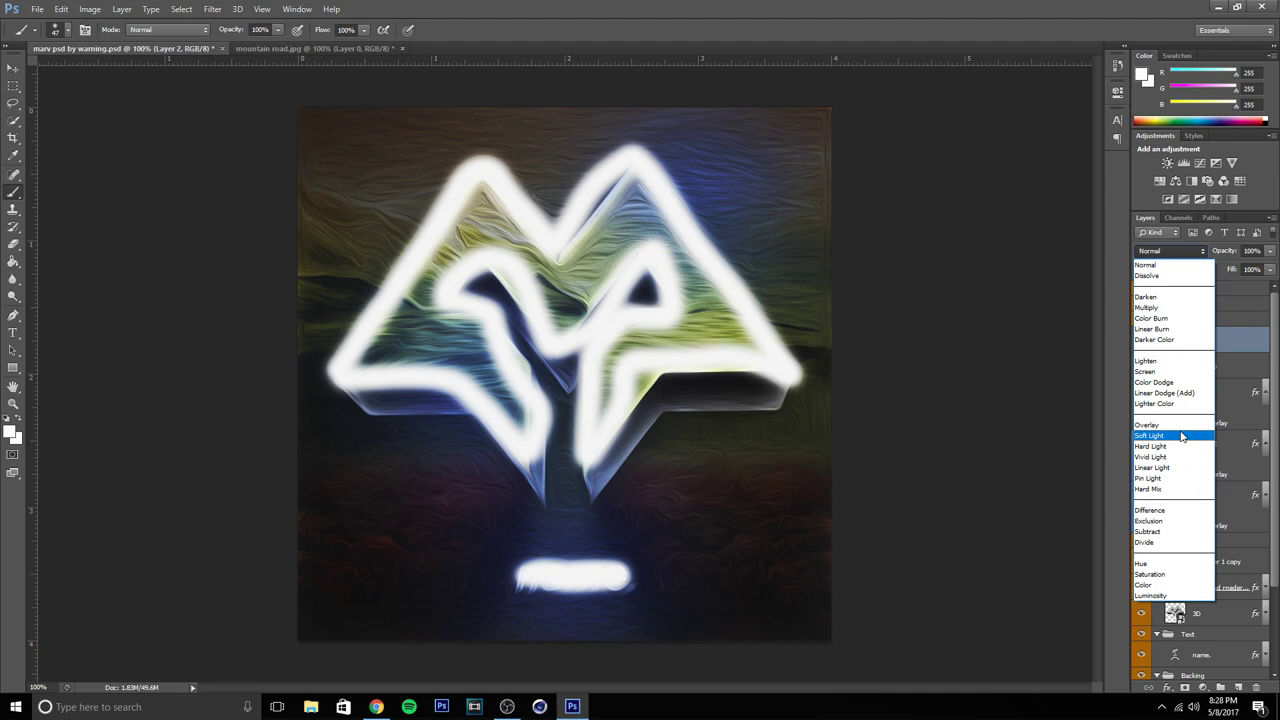
{"action": "left_click", "coordinate": [1193, 428]}
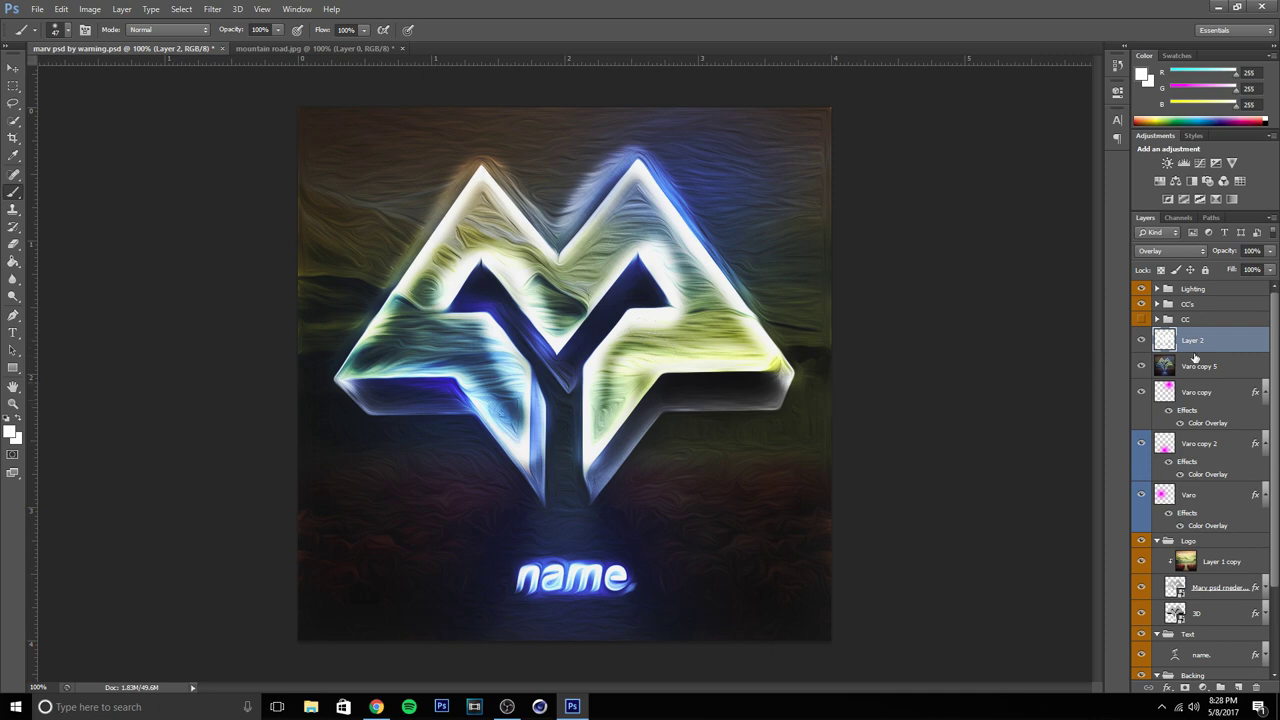
{"action": "key", "text": "Delete"}
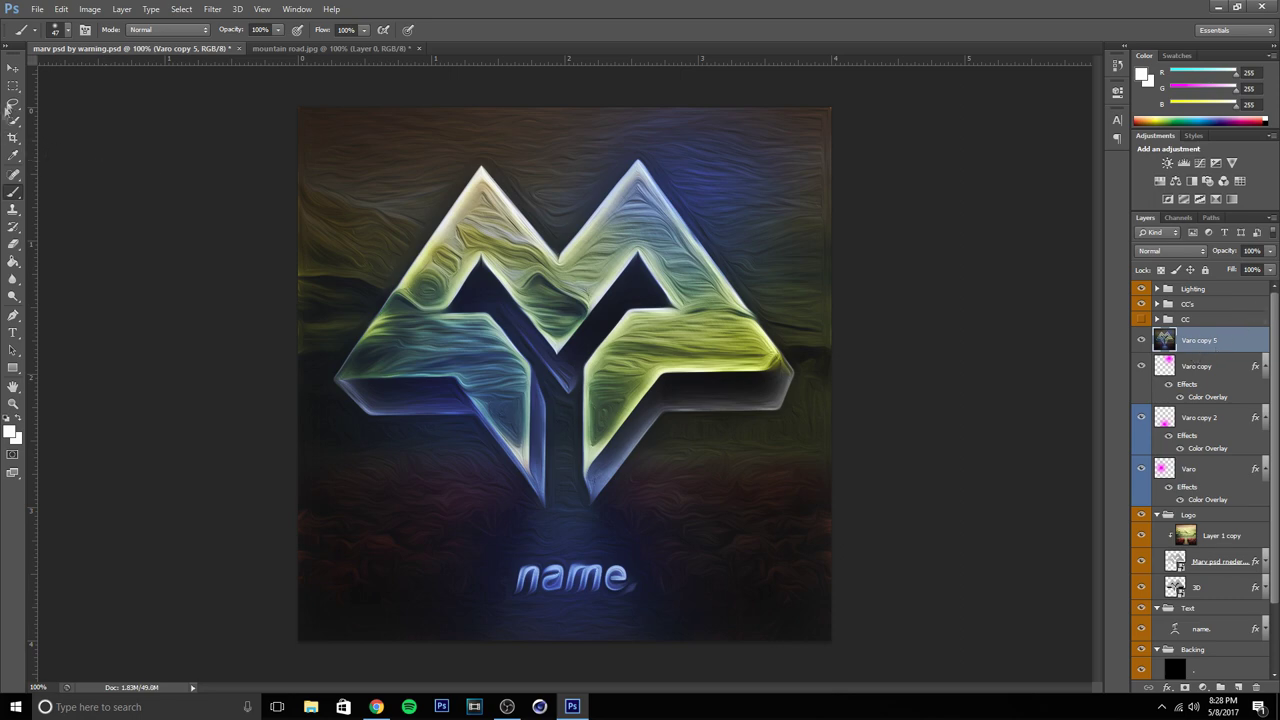
{"action": "left_click", "coordinate": [13, 67]}
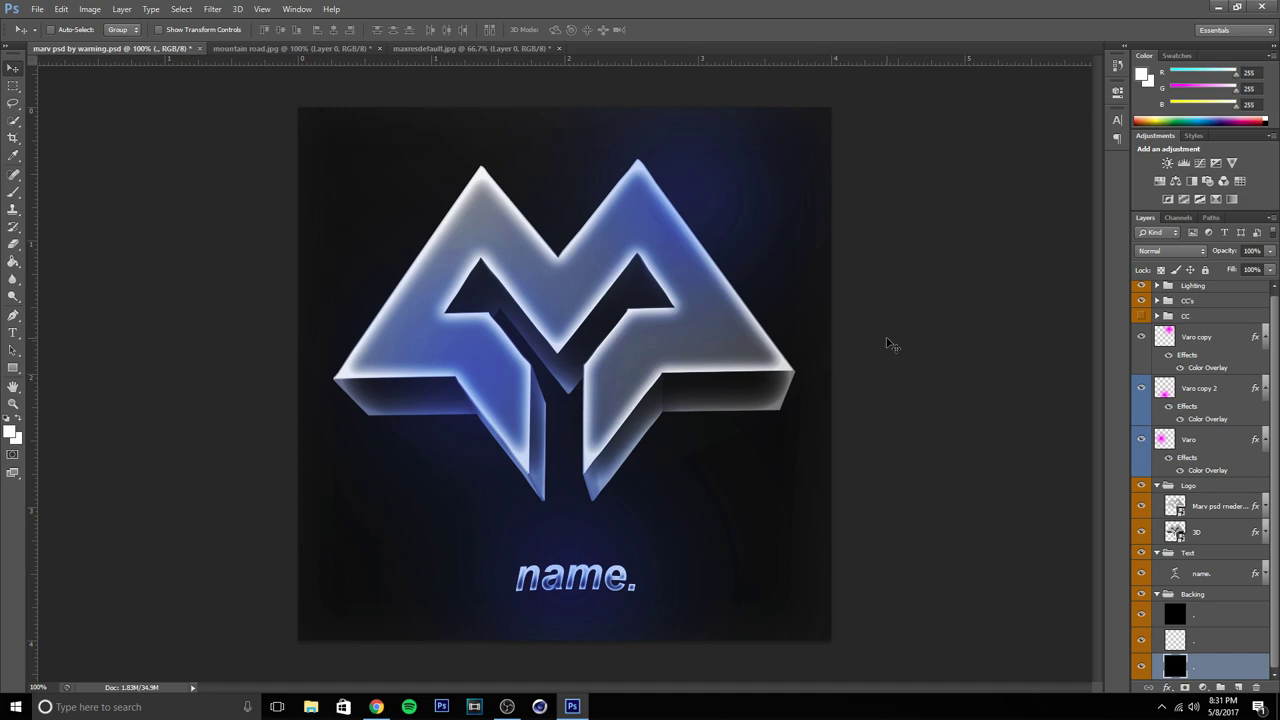
- Open deadpool.jpg from the photos folder as a new document
{"action": "left_click", "coordinate": [37, 9]}
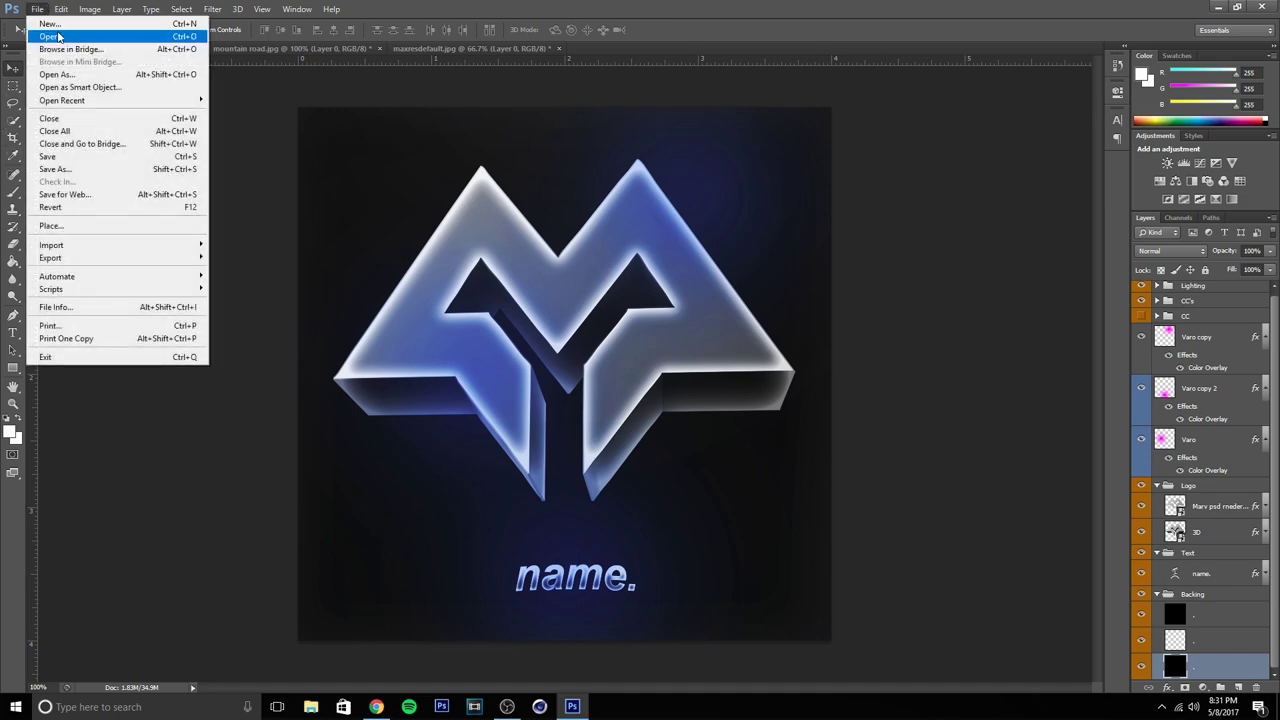
{"action": "left_click", "coordinate": [58, 37]}
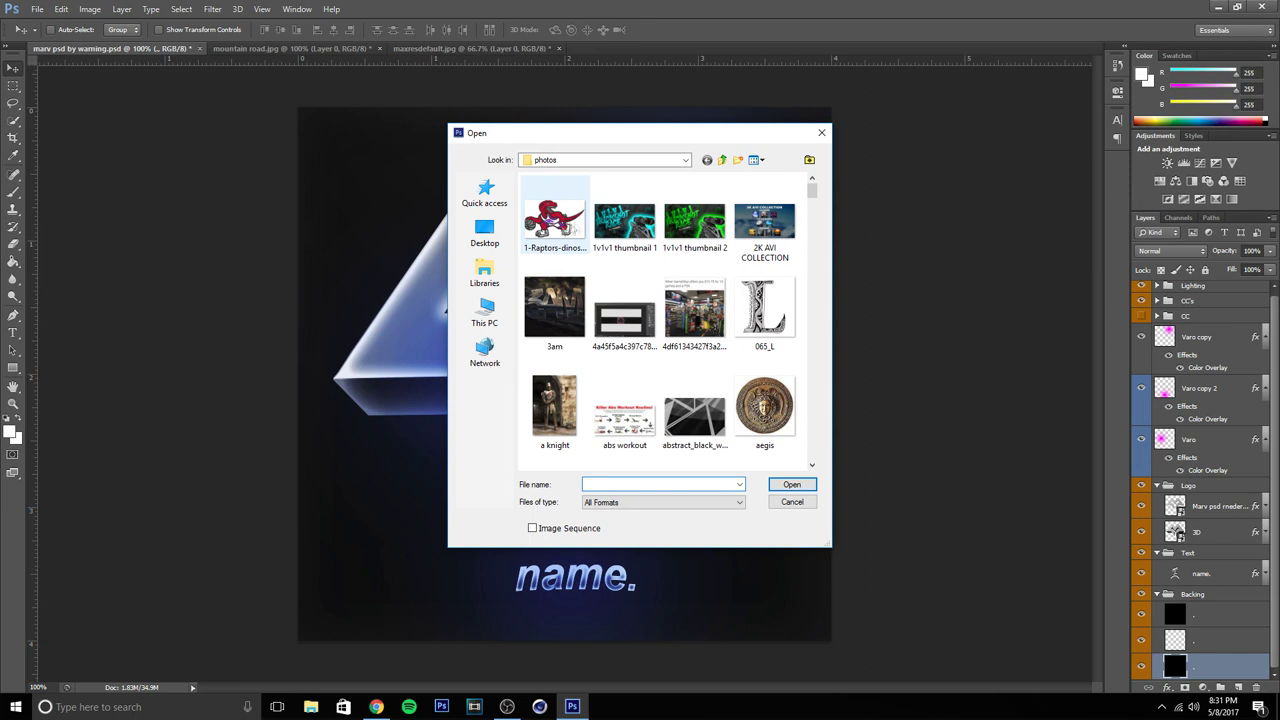
{"action": "scroll", "coordinate": [705, 258], "scroll_direction": "down", "scroll_amount": 9}
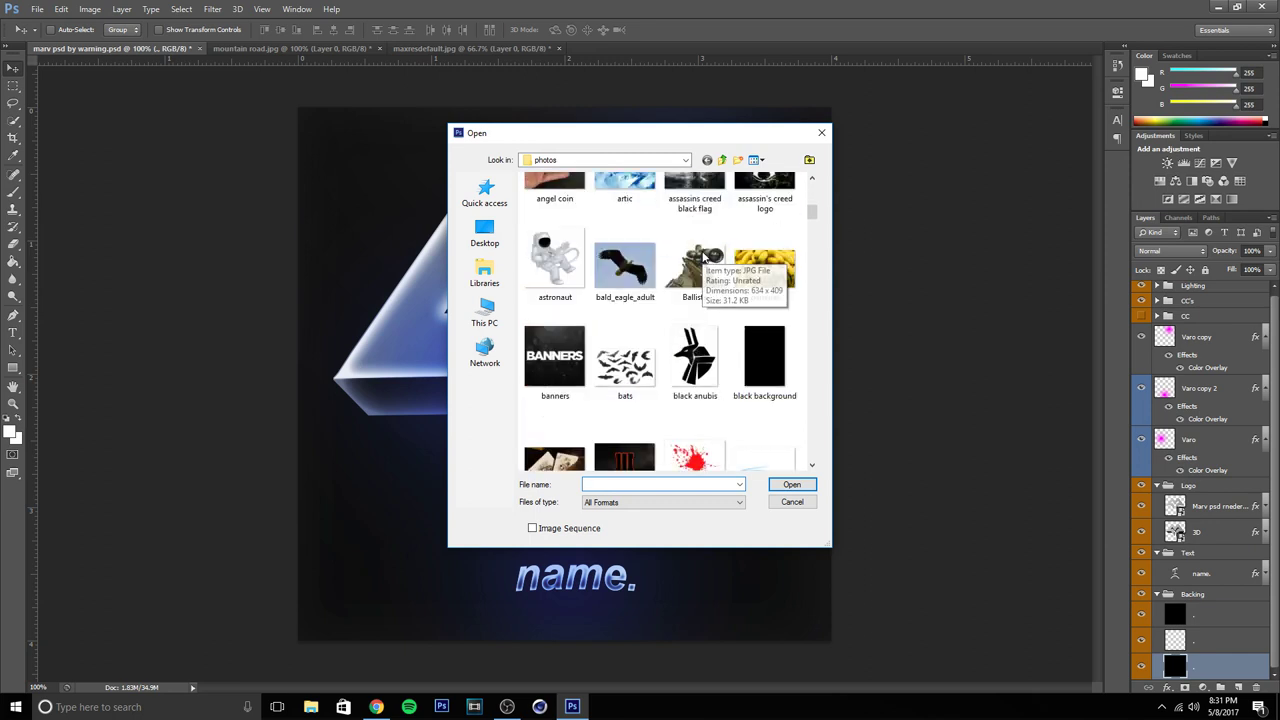
{"action": "scroll", "coordinate": [705, 258], "scroll_direction": "down", "scroll_amount": 5}
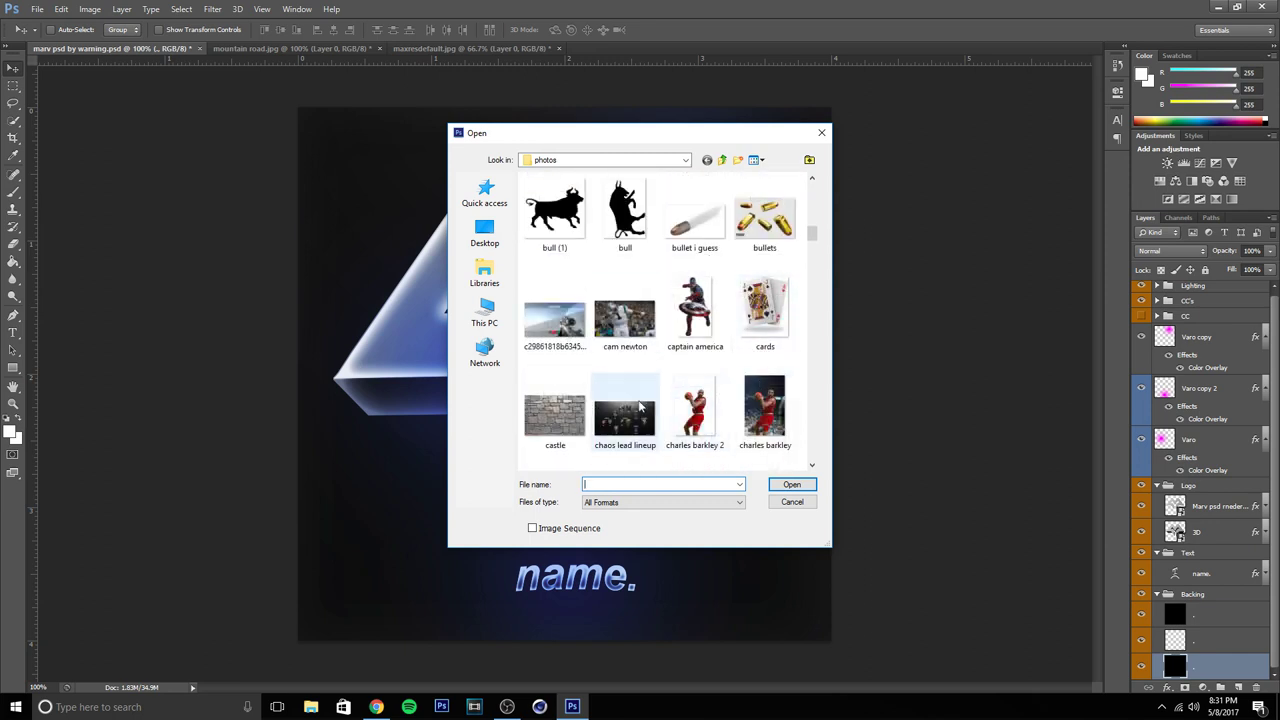
{"action": "scroll", "coordinate": [690, 390], "scroll_direction": "down", "scroll_amount": 3}
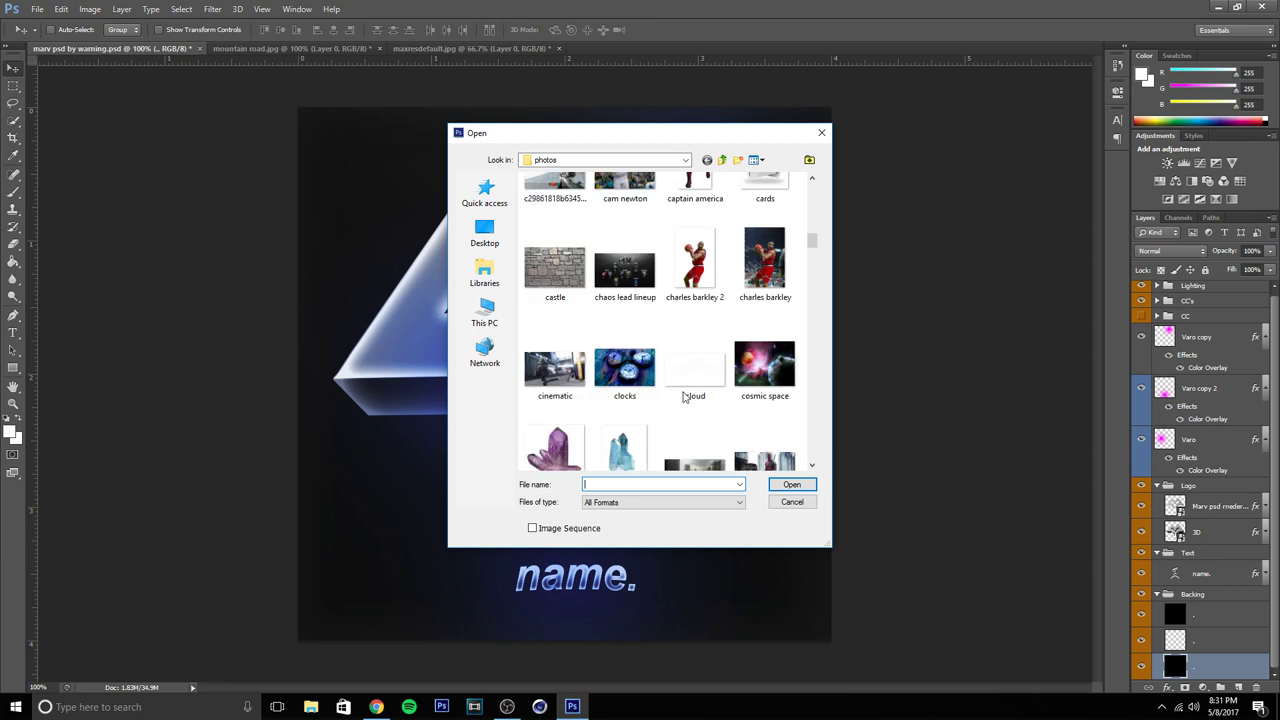
{"action": "scroll", "coordinate": [692, 372], "scroll_direction": "down", "scroll_amount": 3}
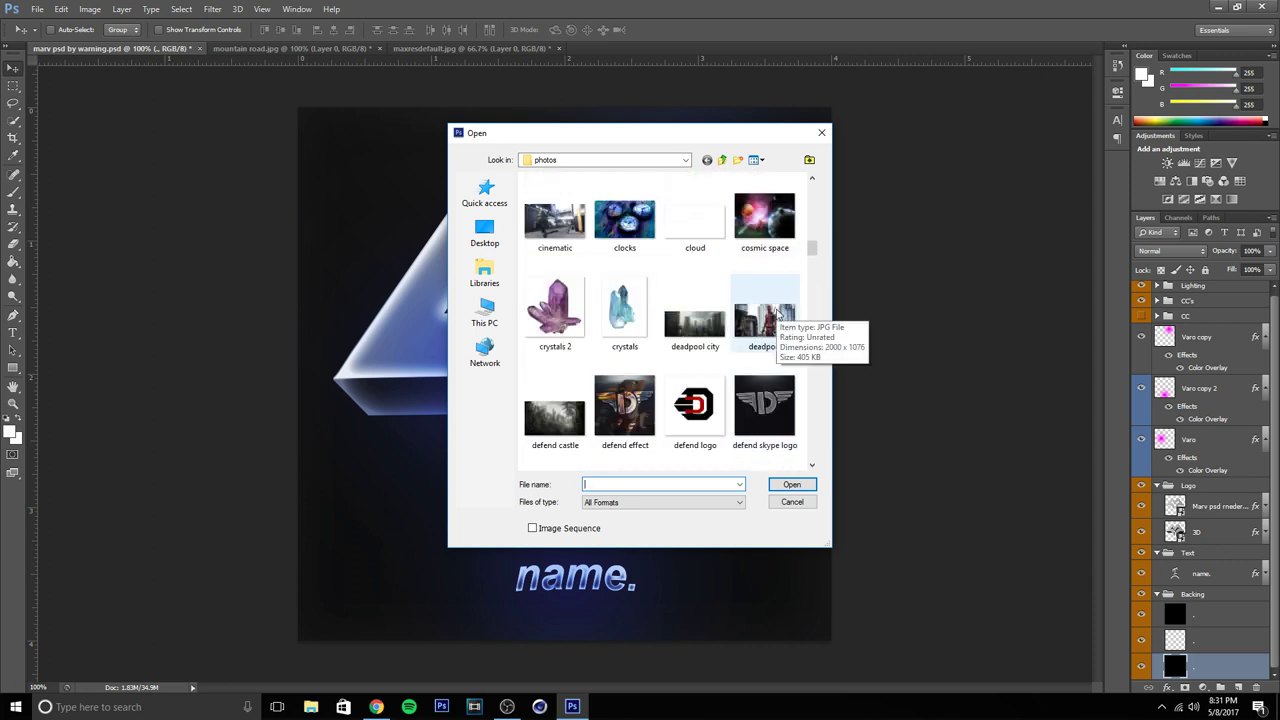
{"action": "double_click", "coordinate": [764, 318]}
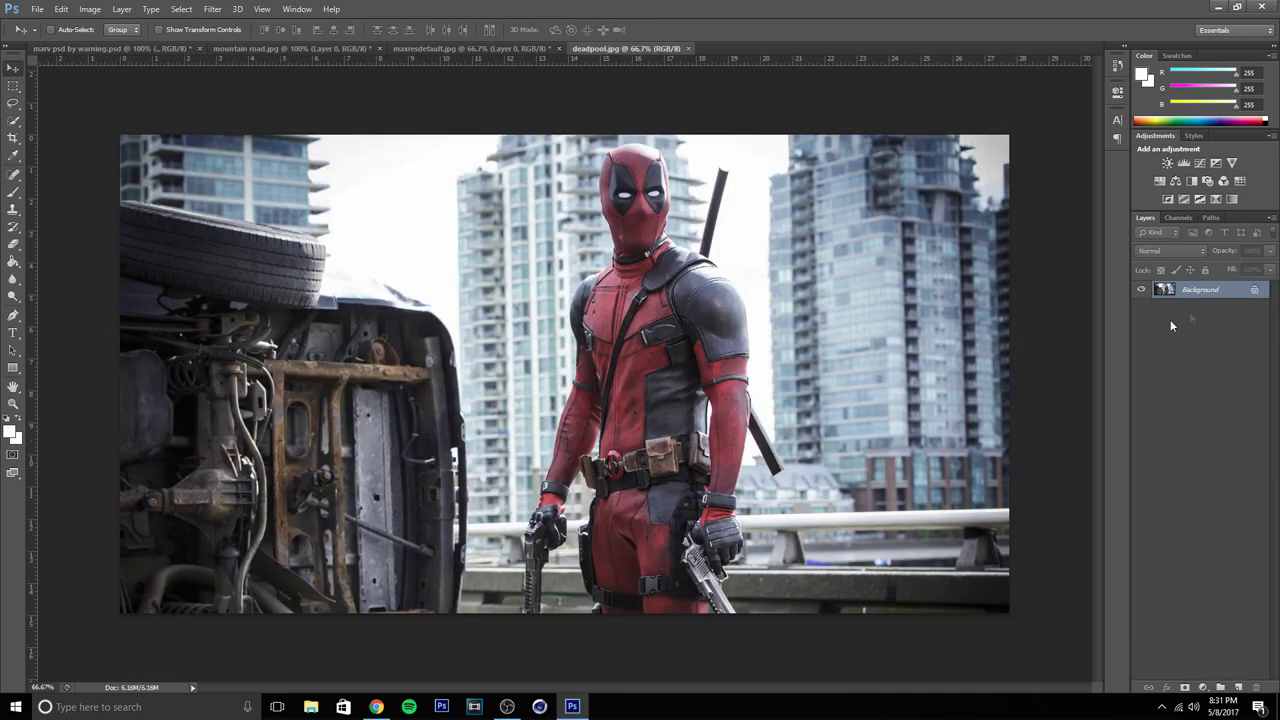
- Unlock the Deadpool photo and drag it into the marv psd by warning template
{"action": "left_click", "coordinate": [1254, 291]}
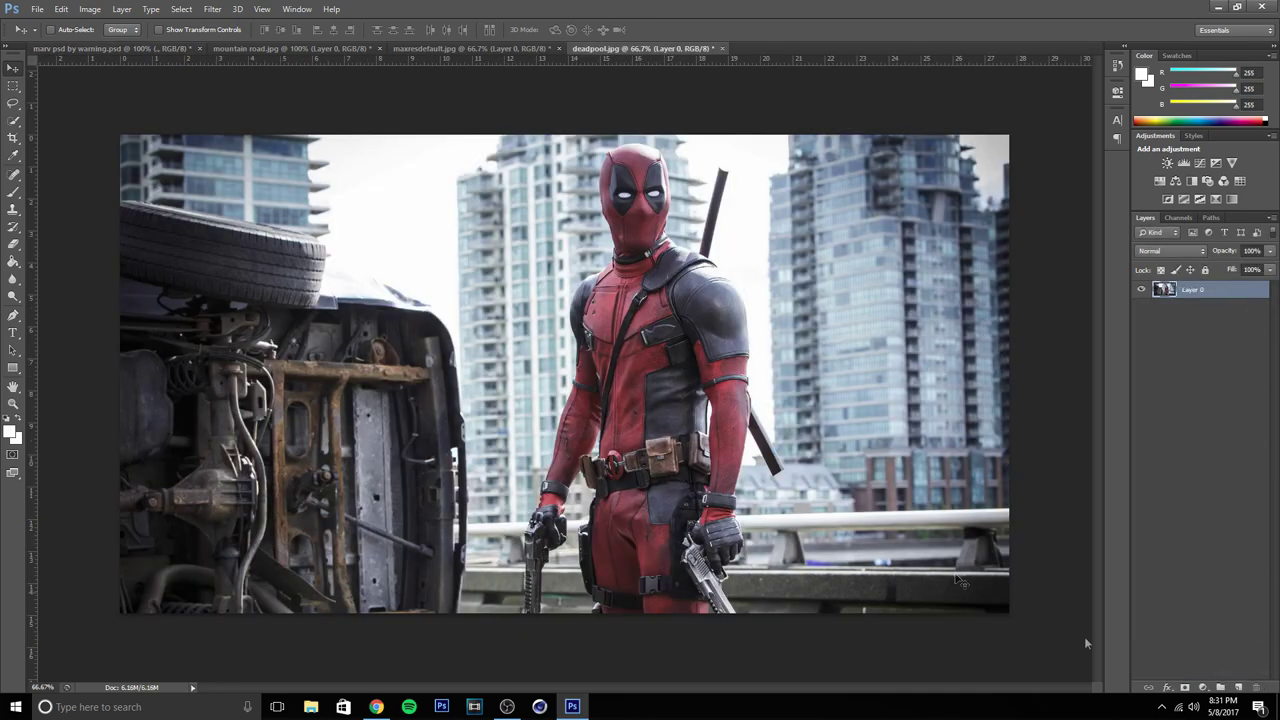
{"action": "left_click_drag", "start_coordinate": [452, 237], "coordinate": [623, 381]}
{"action": "left_click_drag", "start_coordinate": [744, 321], "coordinate": [337, 266]}
- Free-transform the Deadpool photo to about 84% and position it behind the logo
{"action": "key", "text": "ctrl+t"}
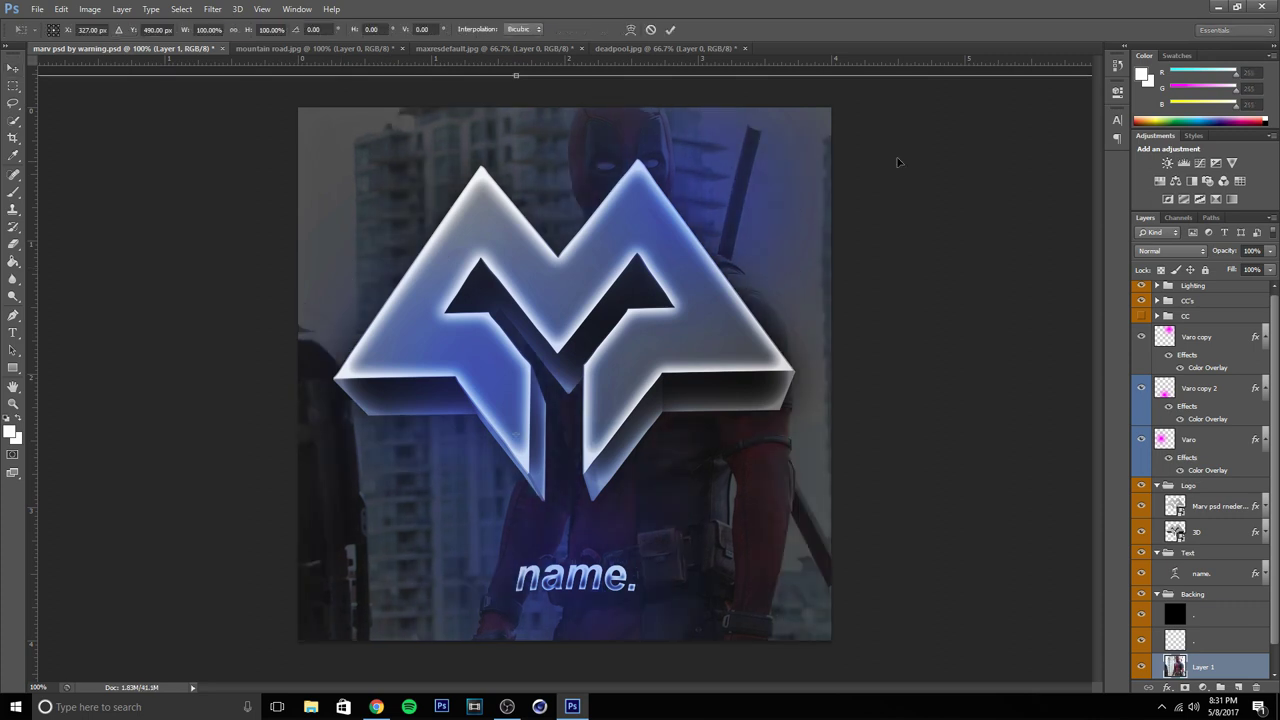
{"action": "left_click_drag", "start_coordinate": [898, 162], "coordinate": [139, 439]}
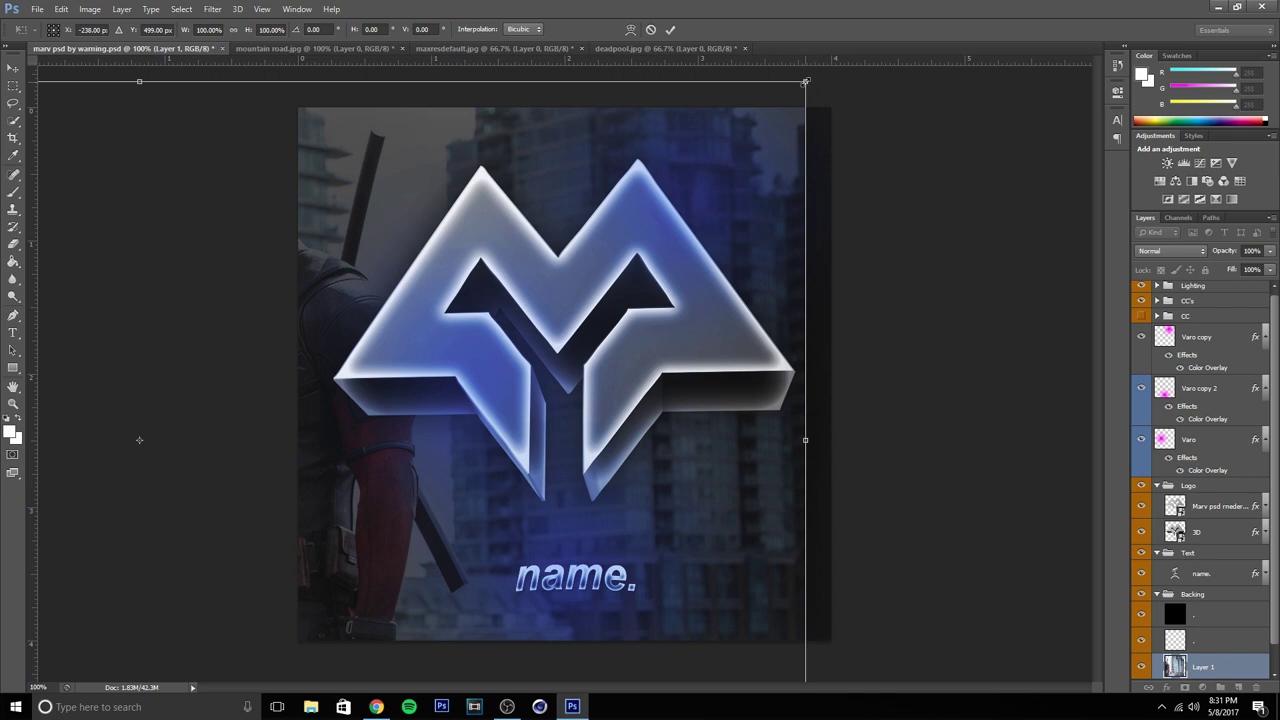
{"action": "left_click_drag", "start_coordinate": [805, 81], "coordinate": [1200, 8]}
{"action": "left_click_drag", "start_coordinate": [679, 292], "coordinate": [817, 321]}
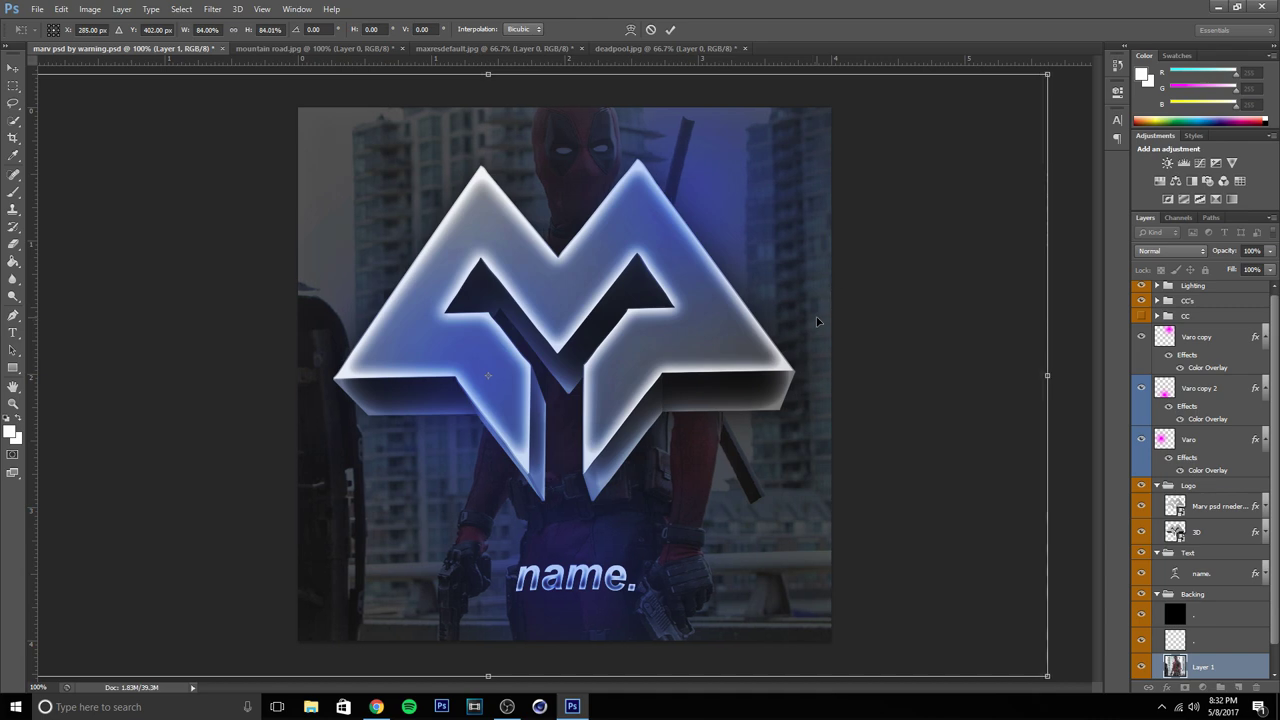
{"action": "key", "text": "Return"}
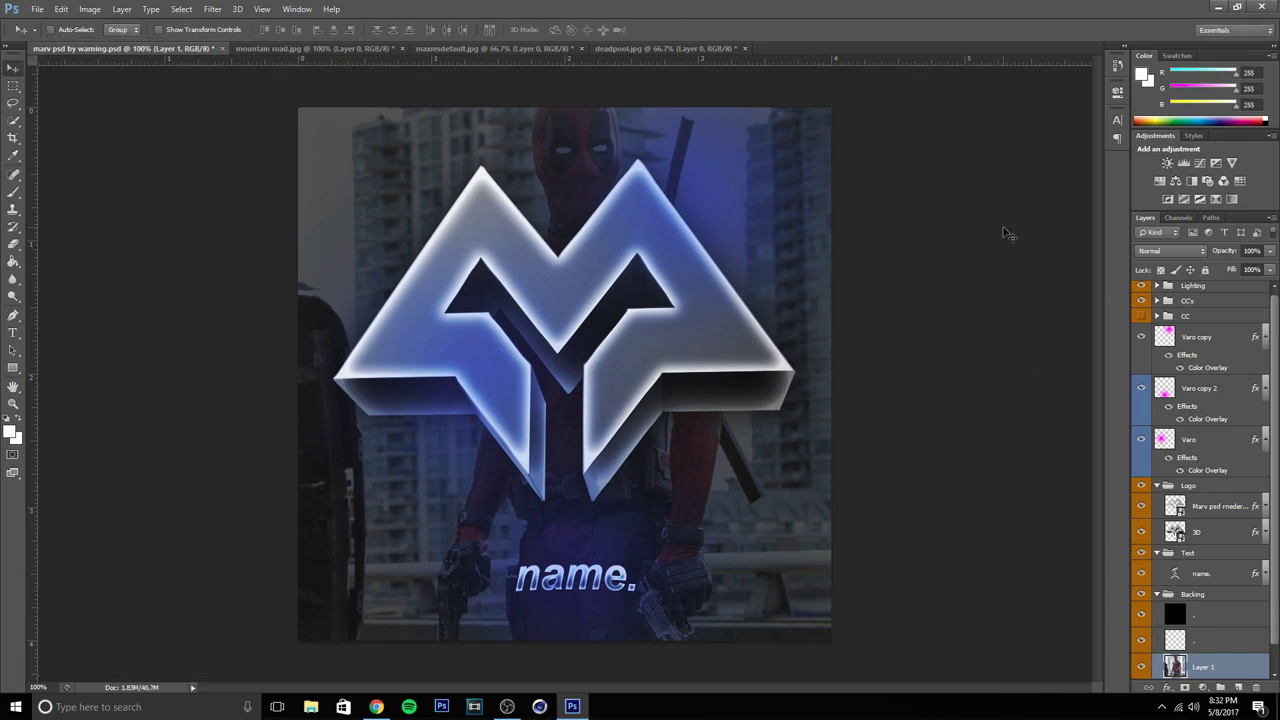
- Duplicate the Deadpool photo, move the copy into the Logo group and clip it to the logo
{"action": "key", "text": "ctrl+j"}
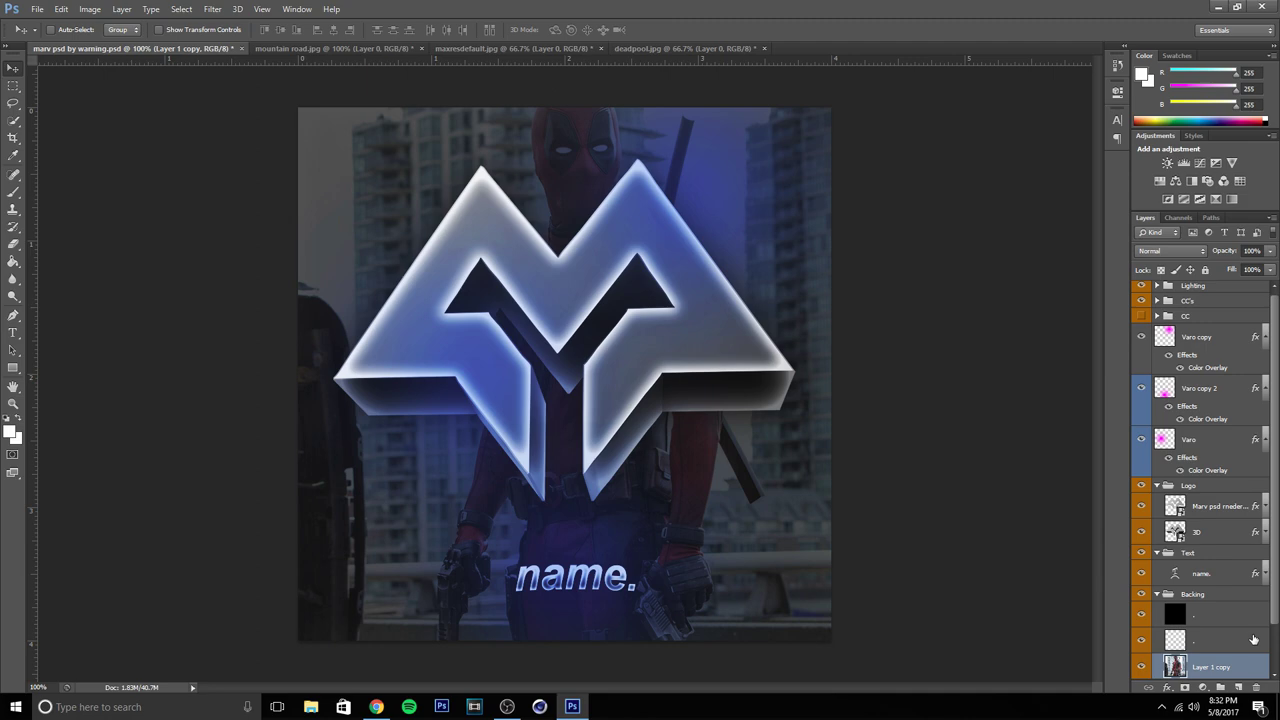
{"action": "left_click_drag", "start_coordinate": [1215, 666], "coordinate": [1230, 508]}
{"action": "right_click", "coordinate": [1252, 513]}
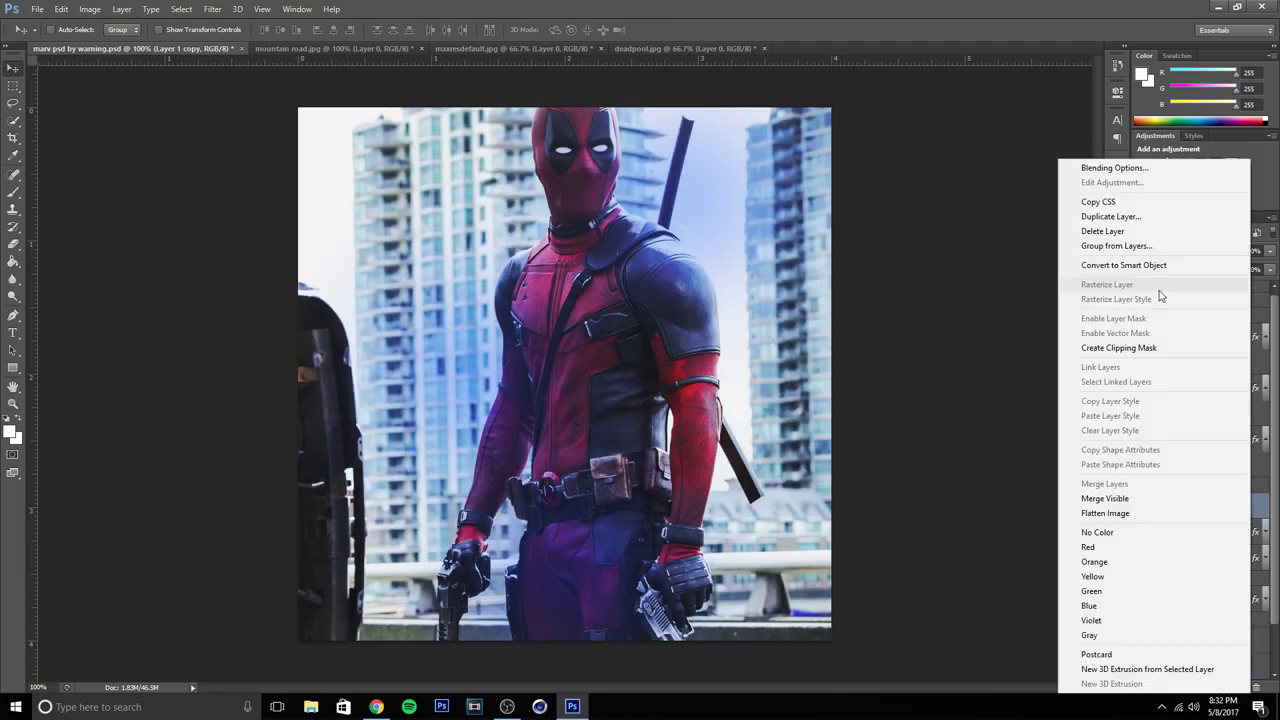
{"action": "left_click", "coordinate": [1082, 349]}
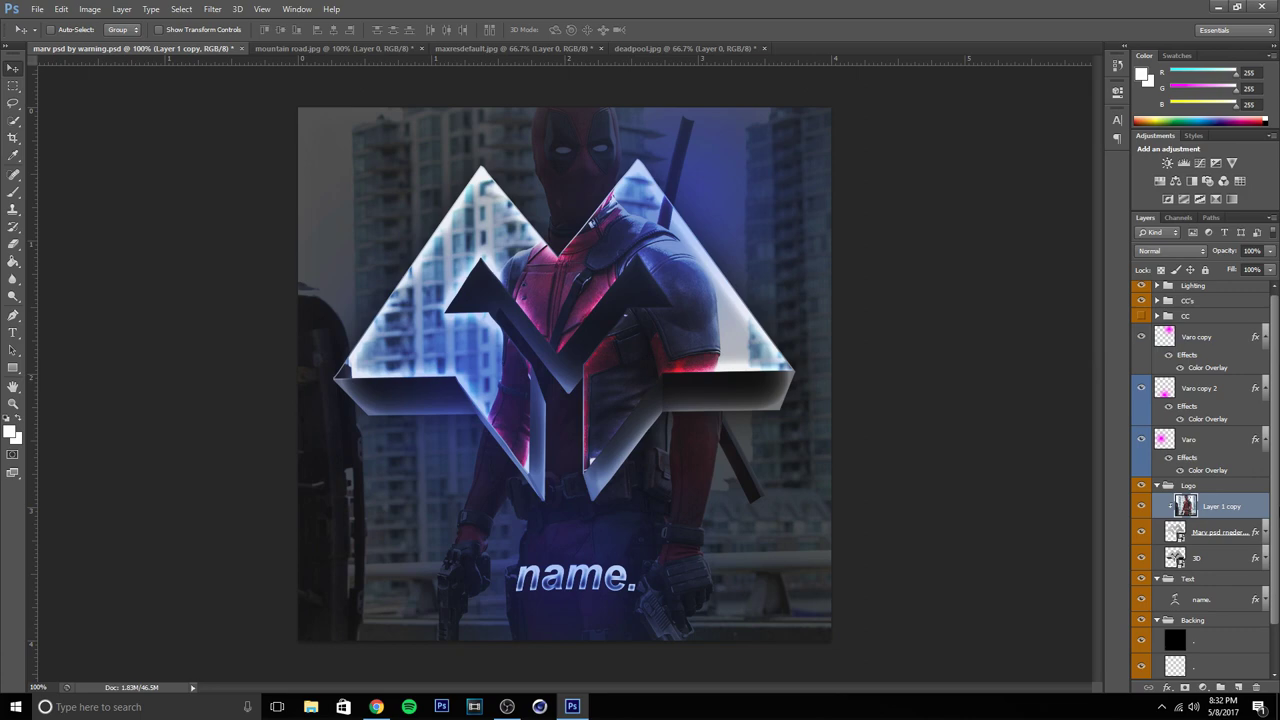
- Select the original Deadpool photo layer and bring up the Filter > Blur choices
{"action": "scroll", "coordinate": [1200, 480], "scroll_direction": "down", "scroll_amount": 2}
{"action": "left_click", "coordinate": [1210, 641]}
{"action": "left_click", "coordinate": [212, 10]}
{"action": "mouse_move", "coordinate": [260, 146]}
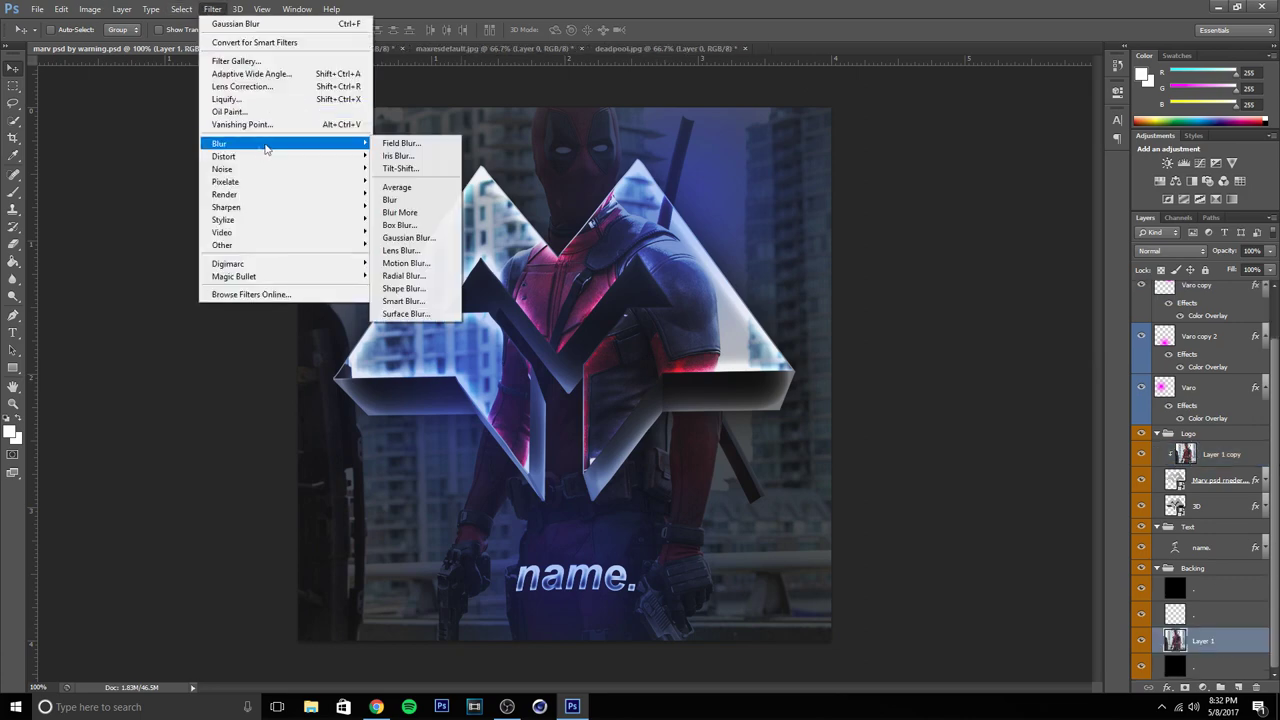
- Apply a Gaussian Blur to Layer 1, then select the clipped Layer 1 copy
{"action": "left_click", "coordinate": [408, 238]}
{"action": "left_click", "coordinate": [720, 178]}
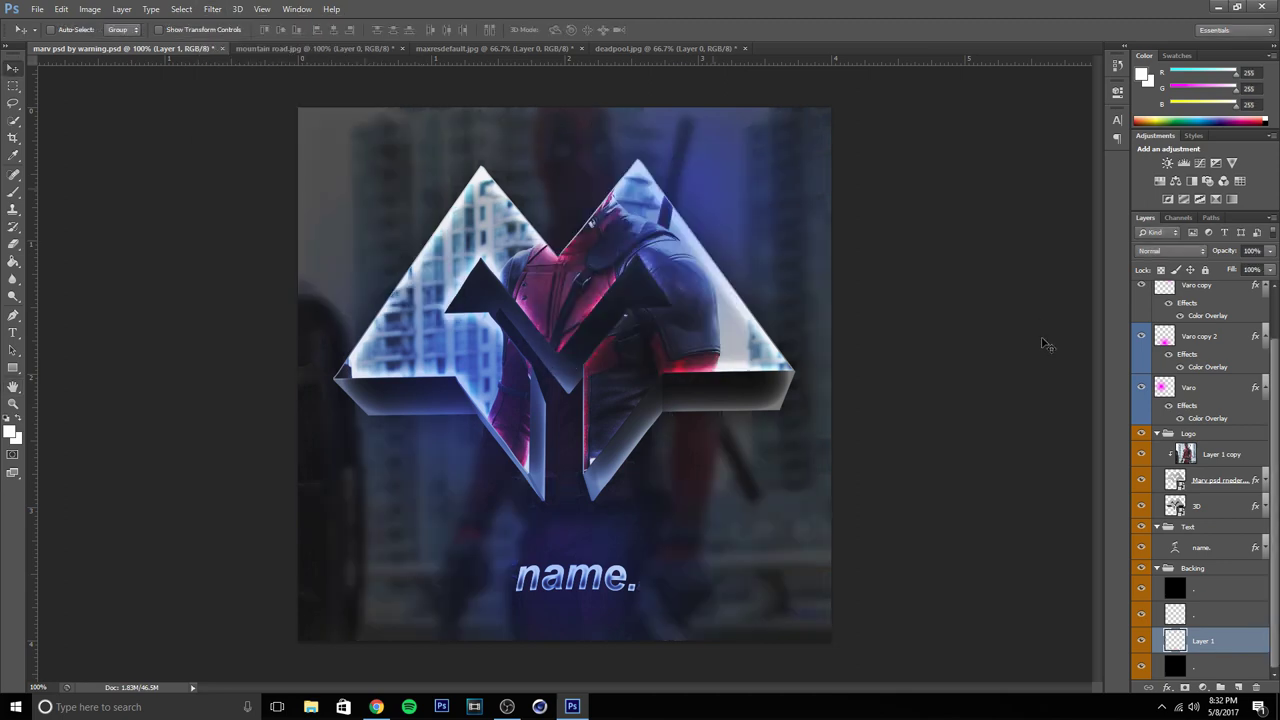
{"action": "left_click", "coordinate": [1219, 476]}
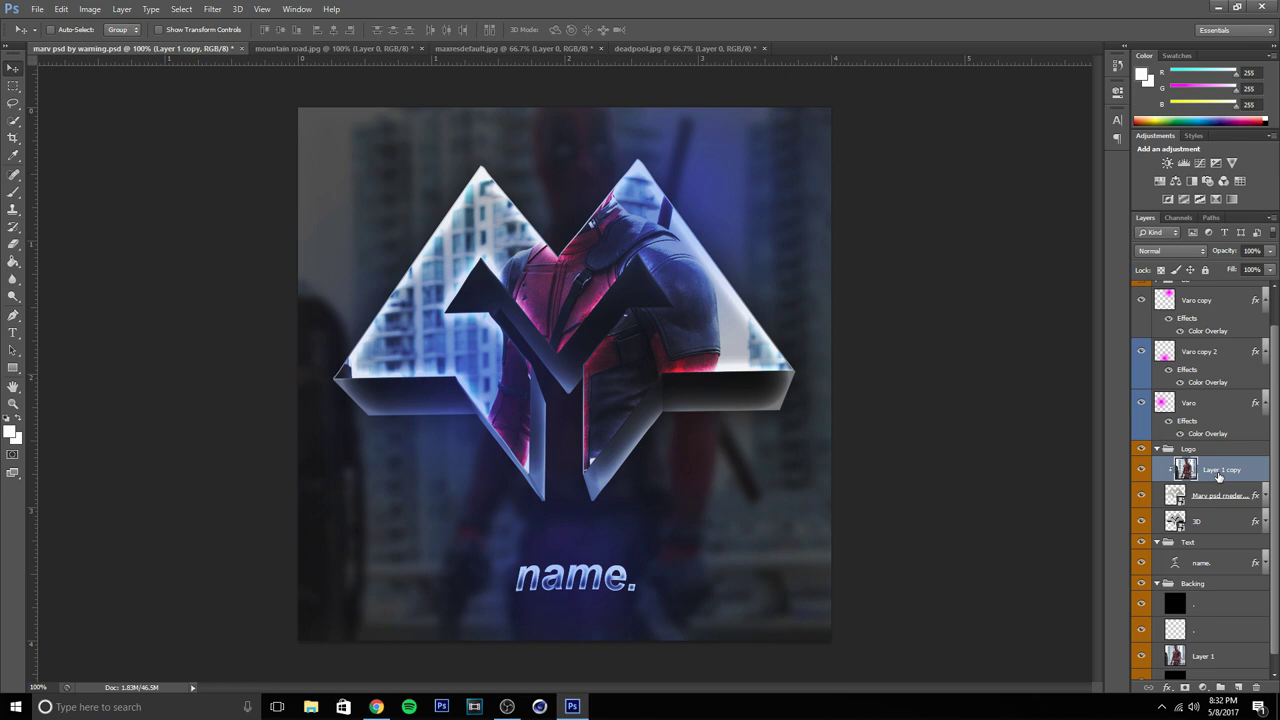
- Duplicate the clipped photo as Layer 1 copy 2, unclip it, and erase the background around Deadpool
{"action": "key", "text": "ctrl+j"}
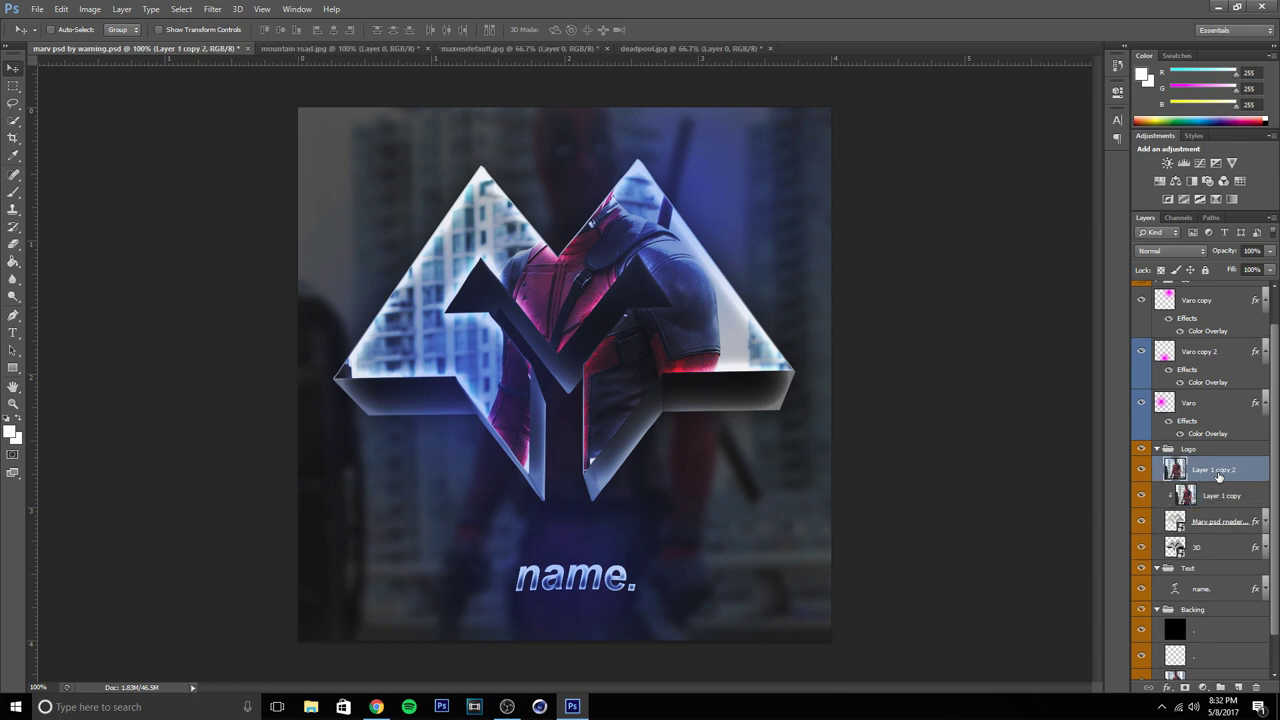
{"action": "key", "text": "ctrl+alt+g"}
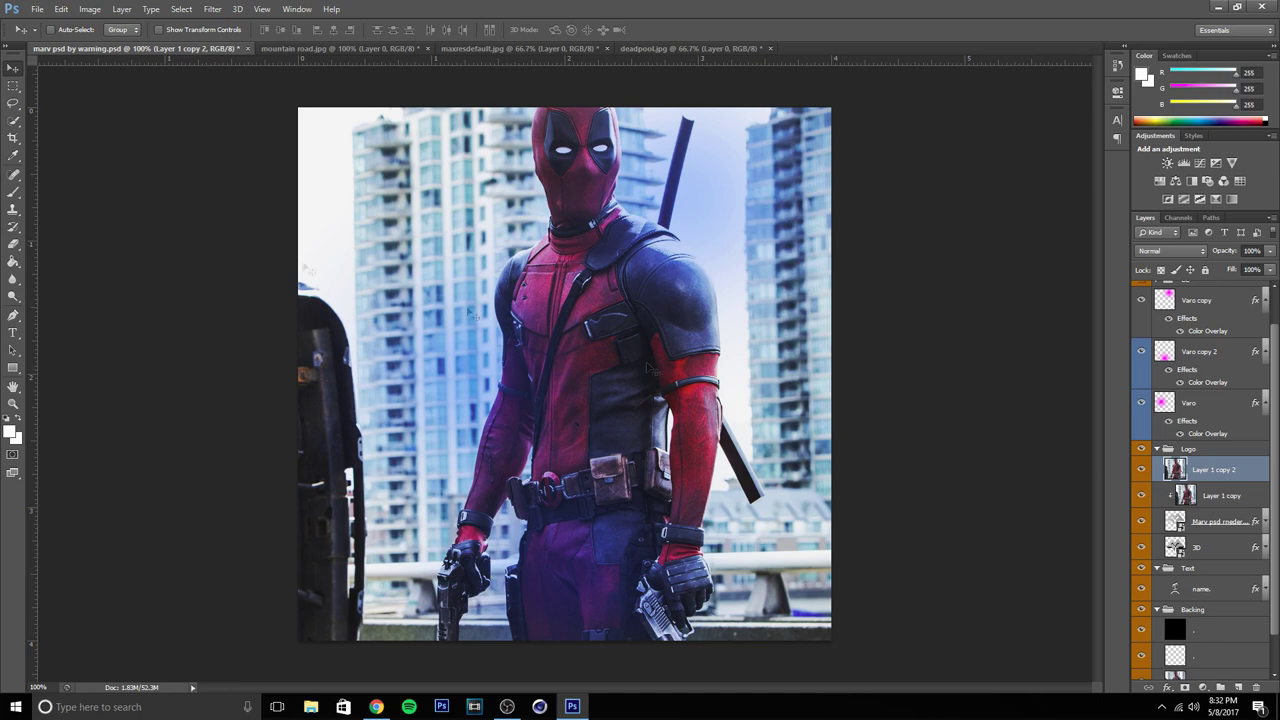
{"action": "left_click", "coordinate": [13, 243]}
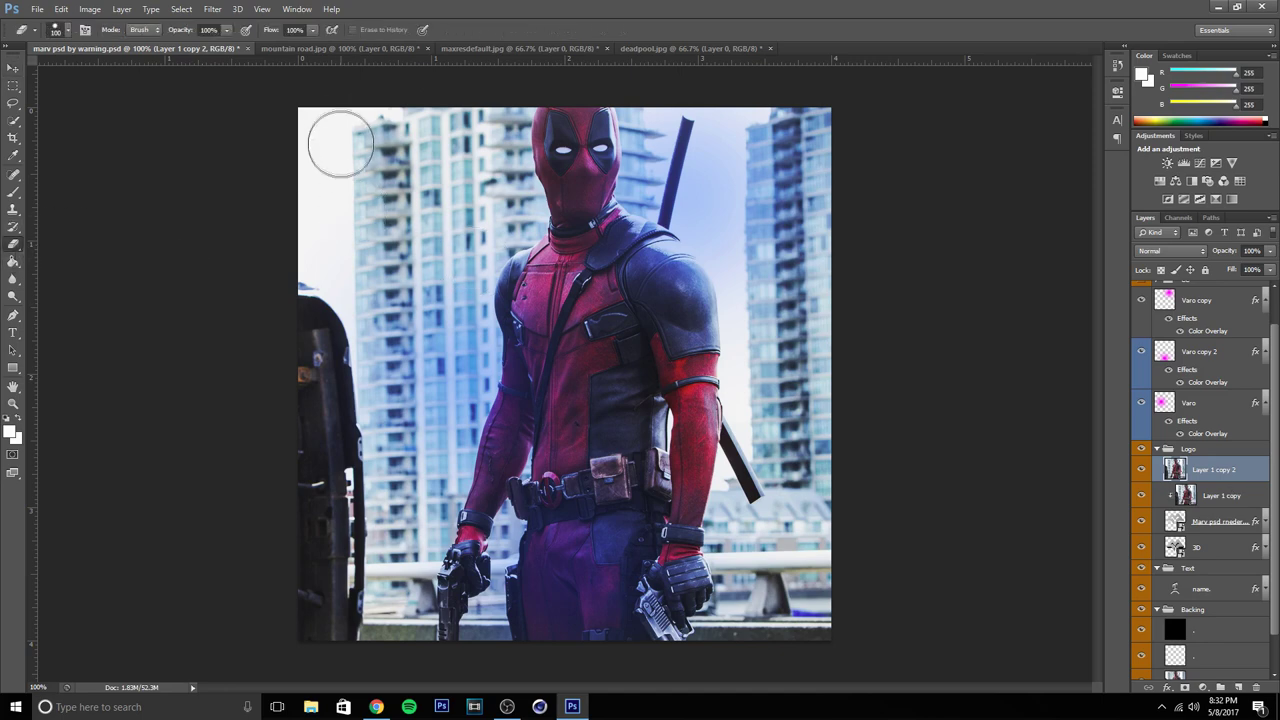
{"action": "mouse_move", "coordinate": [301, 112]}
{"action": "left_mouse_down"}
{"action": "mouse_move", "coordinate": [324, 250]}
{"action": "mouse_move", "coordinate": [302, 340]}
{"action": "mouse_move", "coordinate": [354, 137]}
{"action": "mouse_move", "coordinate": [384, 97]}
{"action": "left_mouse_up"}
{"action": "mouse_move", "coordinate": [397, 127]}
{"action": "left_mouse_down"}
{"action": "mouse_move", "coordinate": [423, 114]}
{"action": "mouse_move", "coordinate": [457, 128]}
{"action": "mouse_move", "coordinate": [487, 102]}
{"action": "mouse_move", "coordinate": [455, 175]}
{"action": "left_mouse_up"}
{"action": "mouse_move", "coordinate": [346, 340]}
{"action": "left_mouse_down"}
{"action": "mouse_move", "coordinate": [374, 268]}
{"action": "mouse_move", "coordinate": [358, 250]}
{"action": "mouse_move", "coordinate": [386, 171]}
{"action": "left_mouse_up"}
{"action": "mouse_move", "coordinate": [300, 329]}
{"action": "left_mouse_down"}
{"action": "mouse_move", "coordinate": [298, 504]}
{"action": "mouse_move", "coordinate": [355, 449]}
{"action": "mouse_move", "coordinate": [327, 599]}
{"action": "mouse_move", "coordinate": [353, 634]}
{"action": "mouse_move", "coordinate": [818, 606]}
{"action": "mouse_move", "coordinate": [728, 590]}
{"action": "left_mouse_up"}
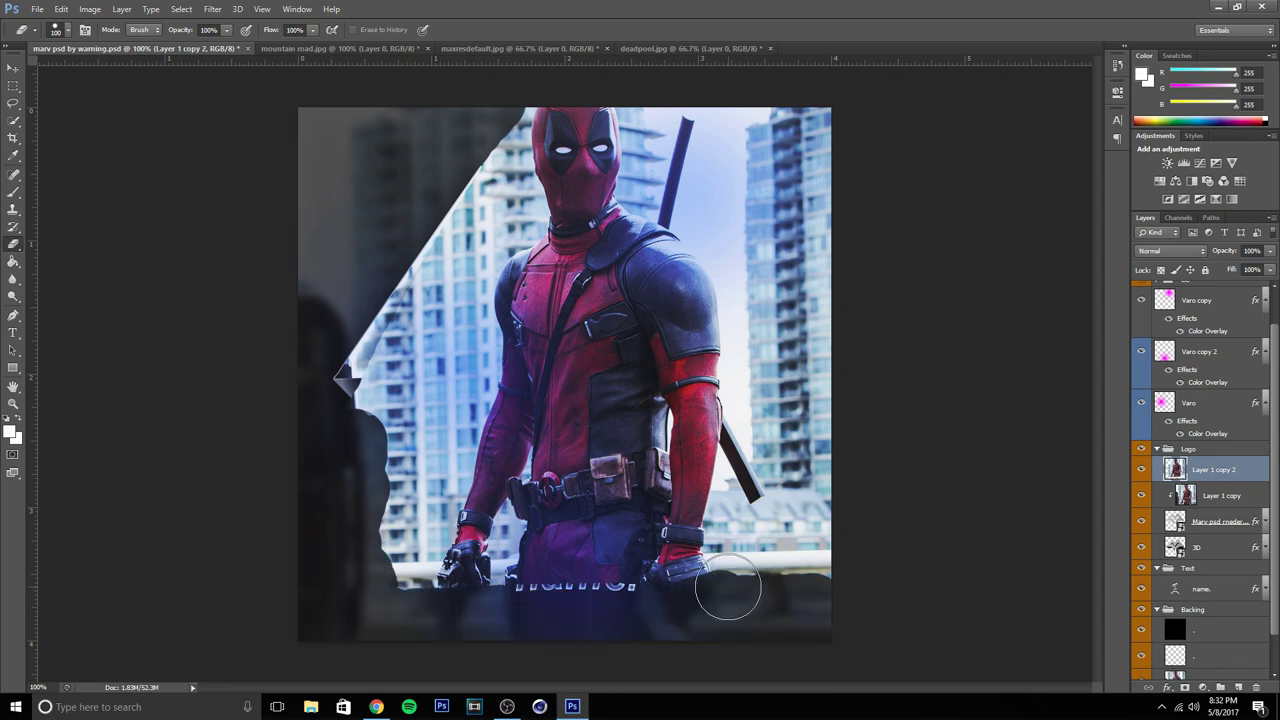
{"action": "mouse_move", "coordinate": [866, 543]}
{"action": "left_mouse_down"}
{"action": "mouse_move", "coordinate": [307, 562]}
{"action": "mouse_move", "coordinate": [523, 490]}
{"action": "mouse_move", "coordinate": [675, 476]}
{"action": "mouse_move", "coordinate": [758, 484]}
{"action": "mouse_move", "coordinate": [841, 514]}
{"action": "mouse_move", "coordinate": [850, 488]}
{"action": "mouse_move", "coordinate": [637, 493]}
{"action": "mouse_move", "coordinate": [632, 481]}
{"action": "mouse_move", "coordinate": [698, 363]}
{"action": "mouse_move", "coordinate": [816, 402]}
{"action": "mouse_move", "coordinate": [765, 382]}
{"action": "mouse_move", "coordinate": [754, 332]}
{"action": "mouse_move", "coordinate": [780, 263]}
{"action": "mouse_move", "coordinate": [823, 296]}
{"action": "mouse_move", "coordinate": [845, 105]}
{"action": "mouse_move", "coordinate": [757, 128]}
{"action": "left_mouse_up"}
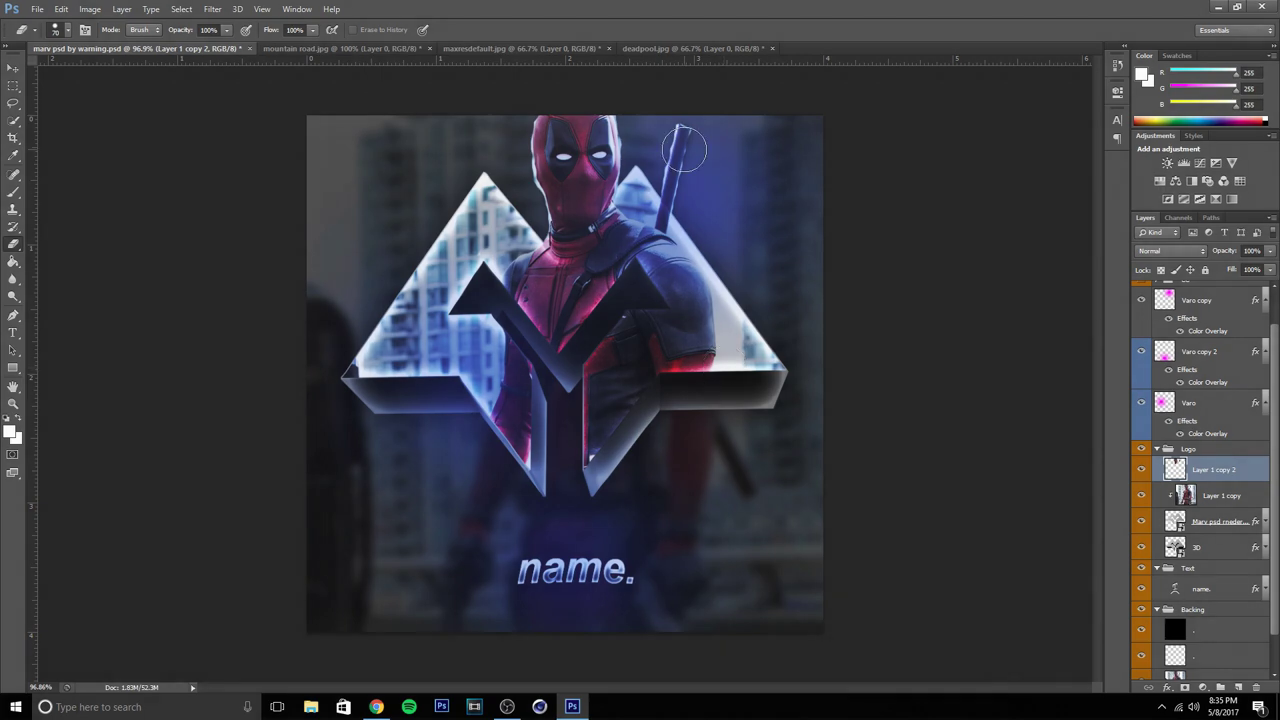
- Set the eraser to a soft round brush tip at 20 px
{"action": "scroll", "coordinate": [684, 148], "scroll_direction": "up", "scroll_amount": 5}
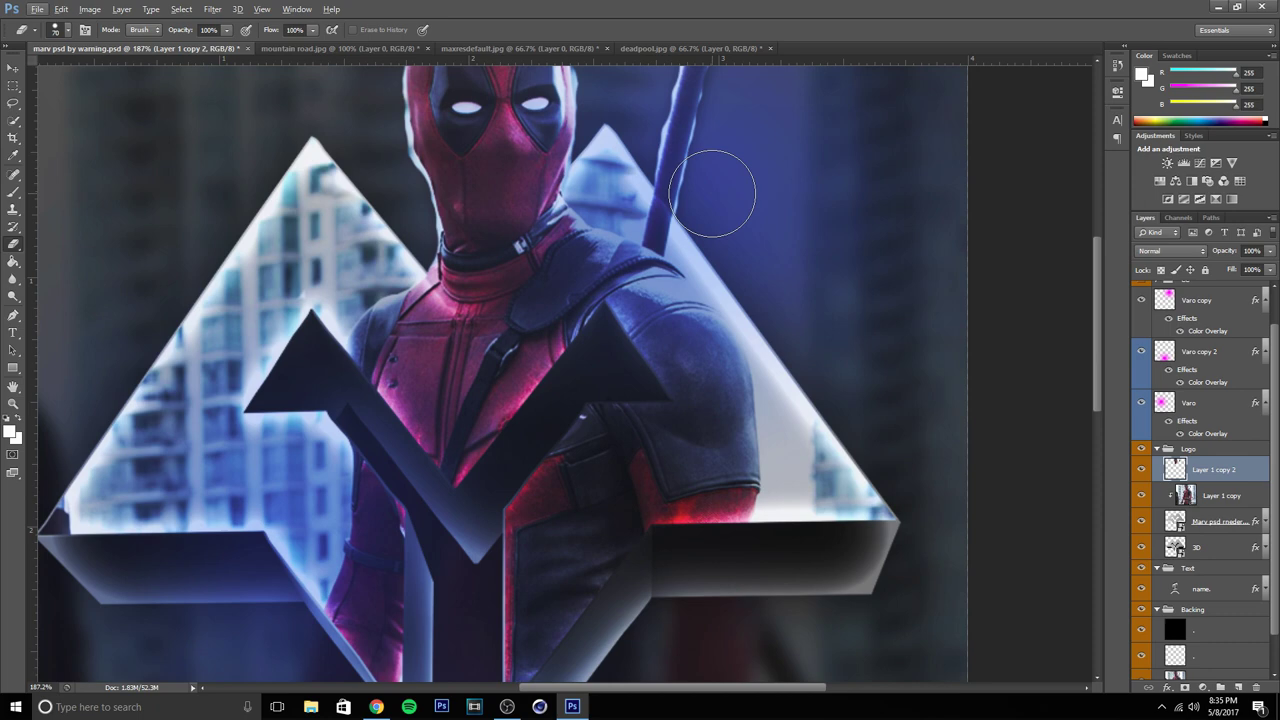
{"action": "left_click_drag", "start_coordinate": [712, 193], "coordinate": [714, 336]}
{"action": "right_click", "coordinate": [714, 336]}
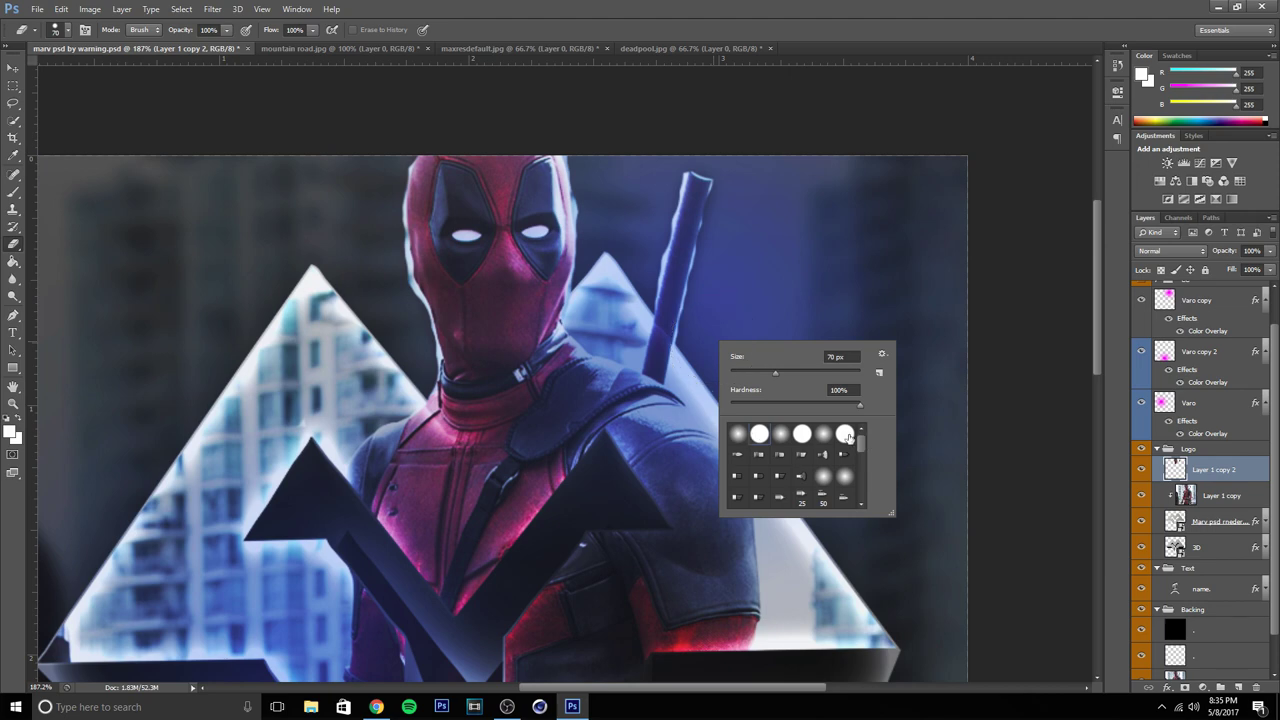
{"action": "left_click", "coordinate": [737, 434]}
{"action": "left_click_drag", "start_coordinate": [751, 373], "coordinate": [742, 373]}
{"action": "left_click", "coordinate": [726, 326]}
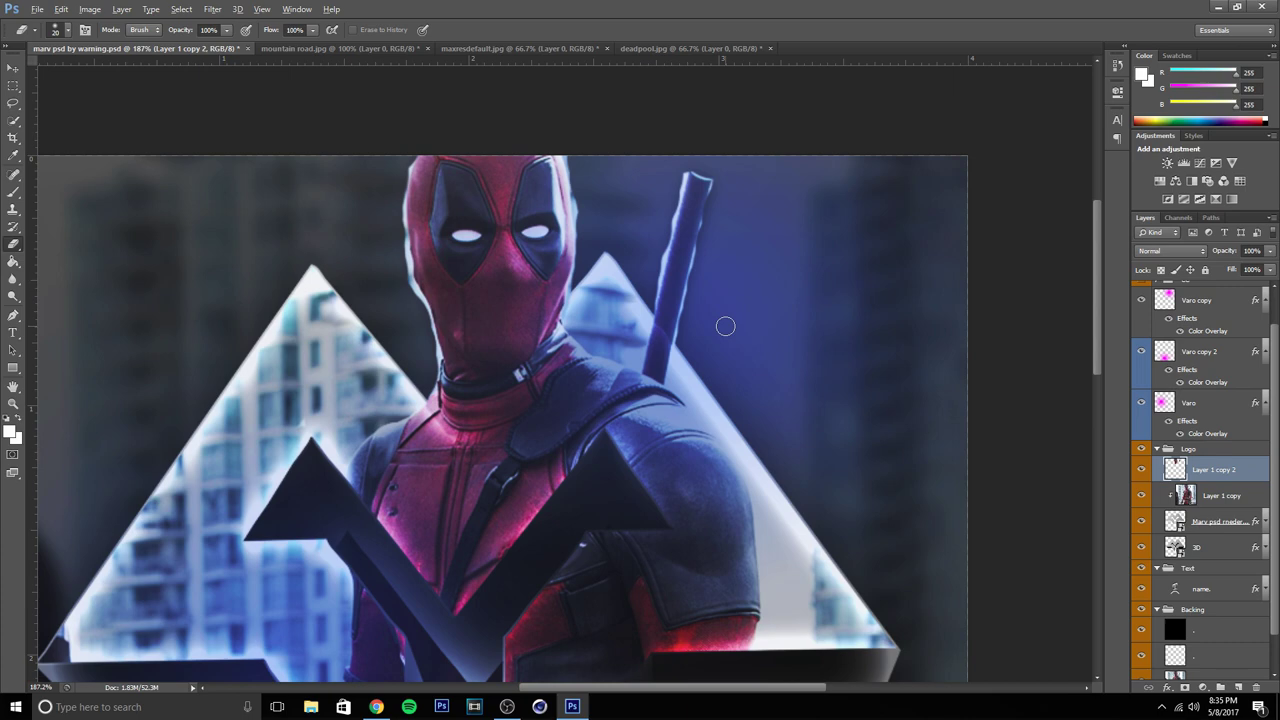
- Zoom in and erase the bright glow along the sword's right edge and tip
{"action": "scroll", "coordinate": [725, 326], "scroll_direction": "up", "scroll_amount": 3}
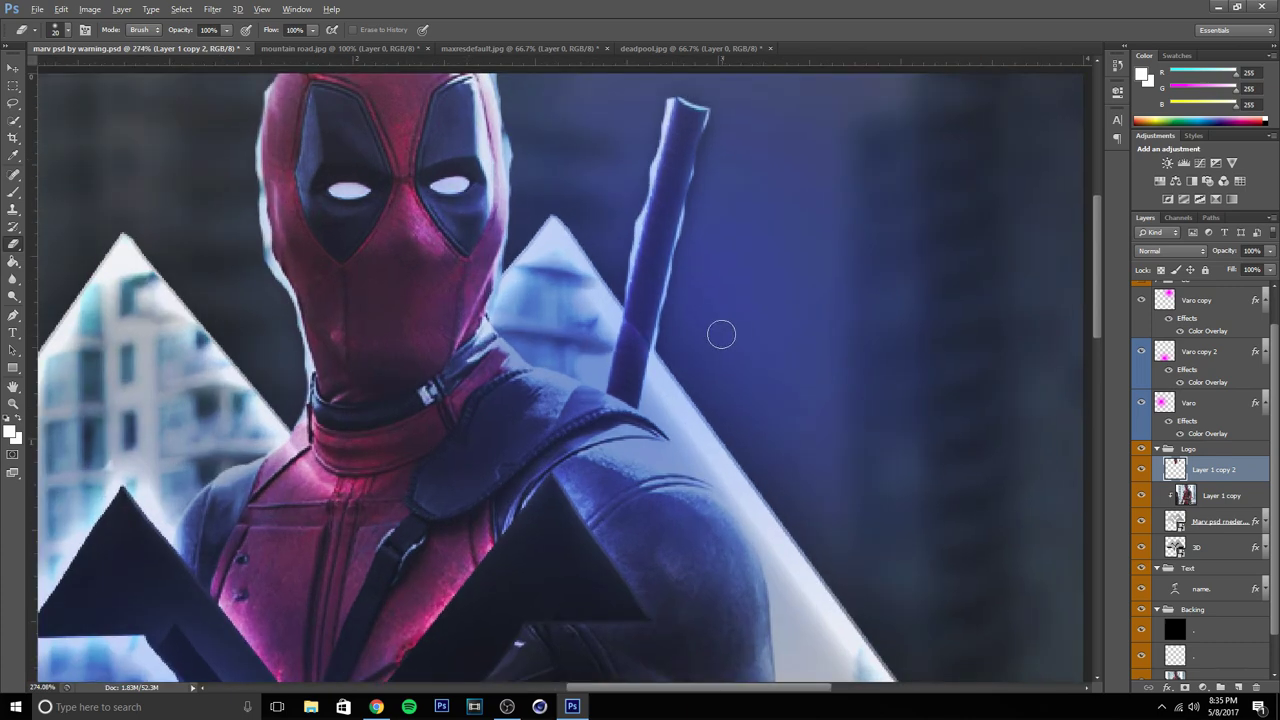
{"action": "scroll", "coordinate": [721, 334], "scroll_direction": "up", "scroll_amount": 2}
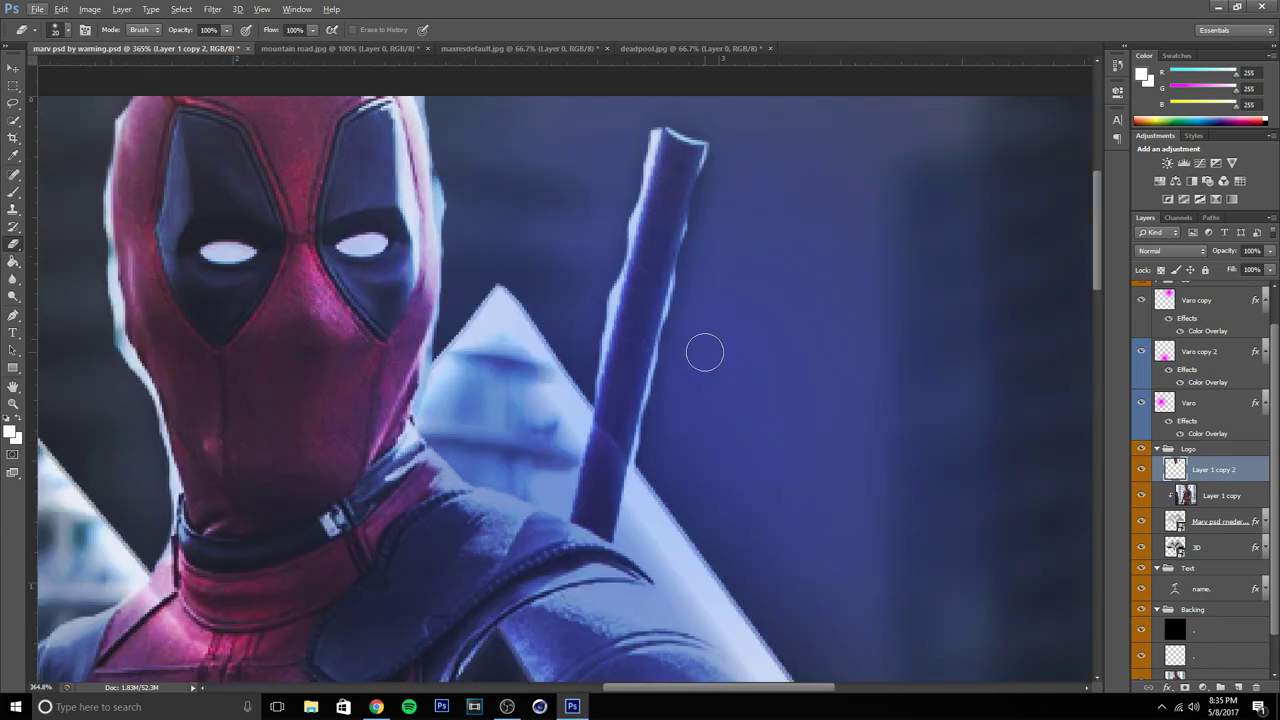
{"action": "scroll", "coordinate": [704, 352], "scroll_direction": "up", "scroll_amount": 1}
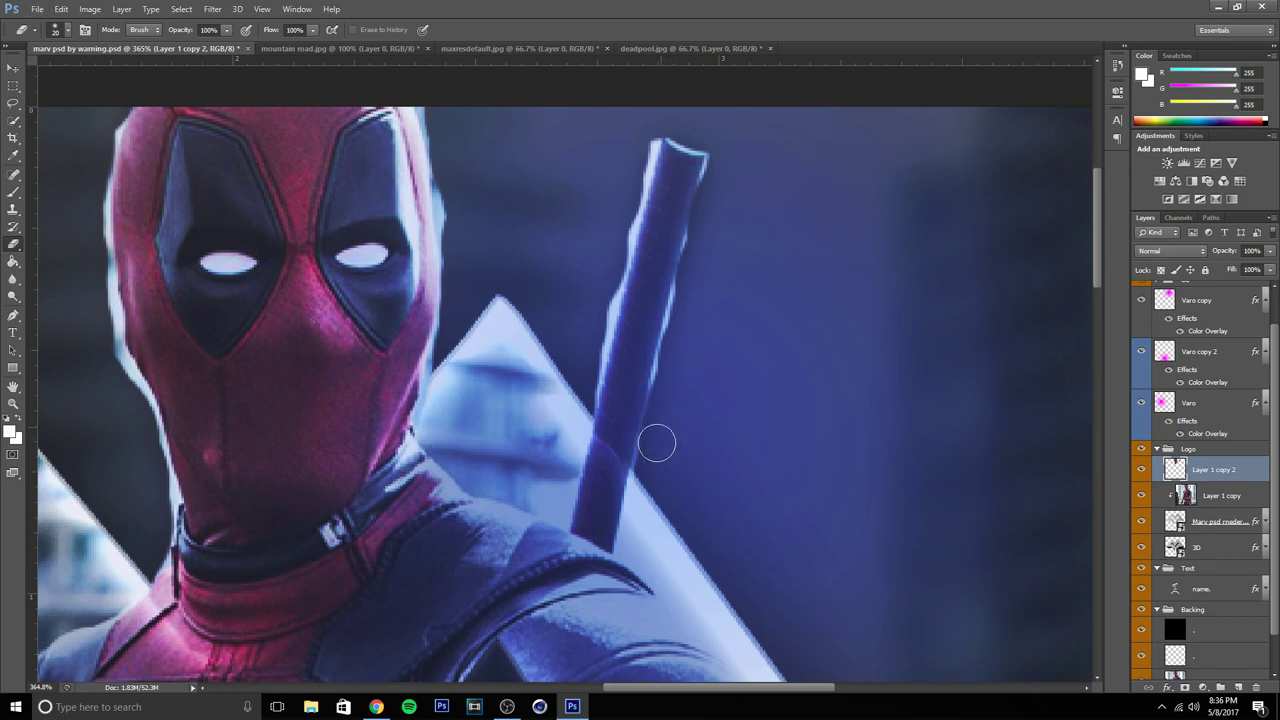
{"action": "left_click_drag", "start_coordinate": [657, 443], "coordinate": [678, 338]}
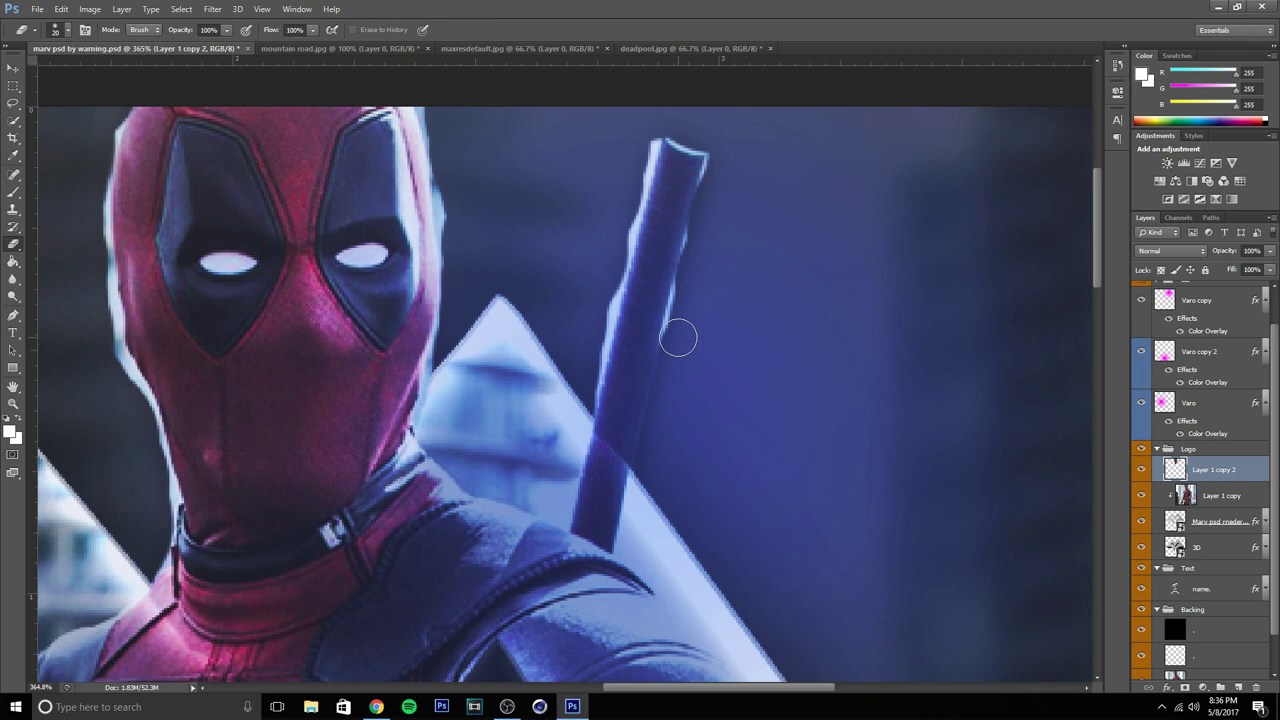
{"action": "left_click_drag", "start_coordinate": [678, 338], "coordinate": [690, 301]}
{"action": "scroll", "coordinate": [690, 301], "scroll_direction": "up", "scroll_amount": 2}
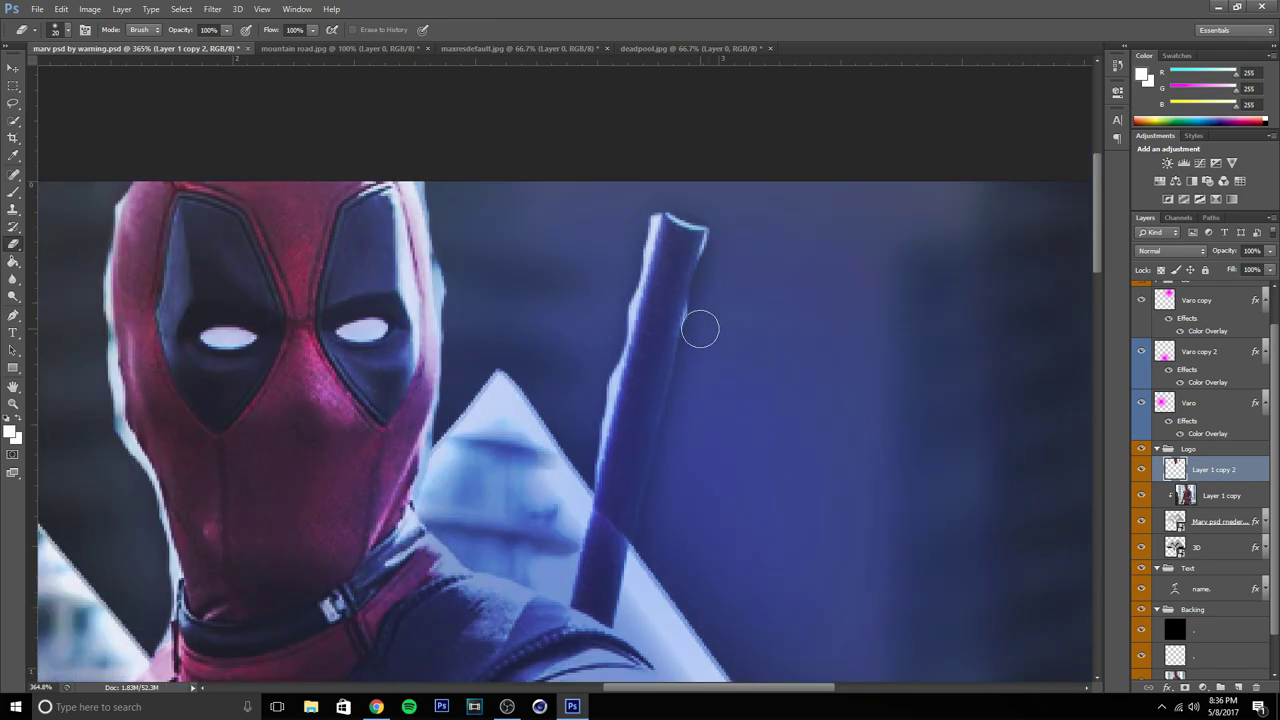
{"action": "scroll", "coordinate": [700, 329], "scroll_direction": "up", "scroll_amount": 2}
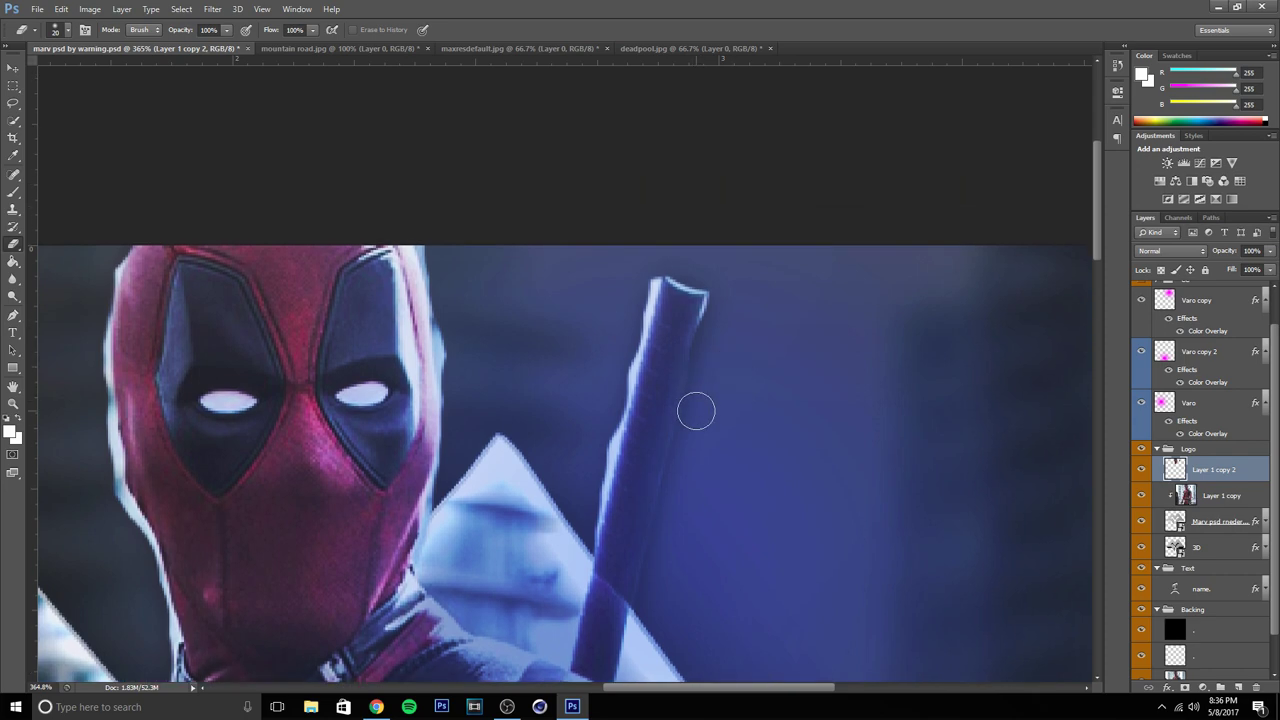
{"action": "left_click_drag", "start_coordinate": [703, 330], "coordinate": [722, 291]}
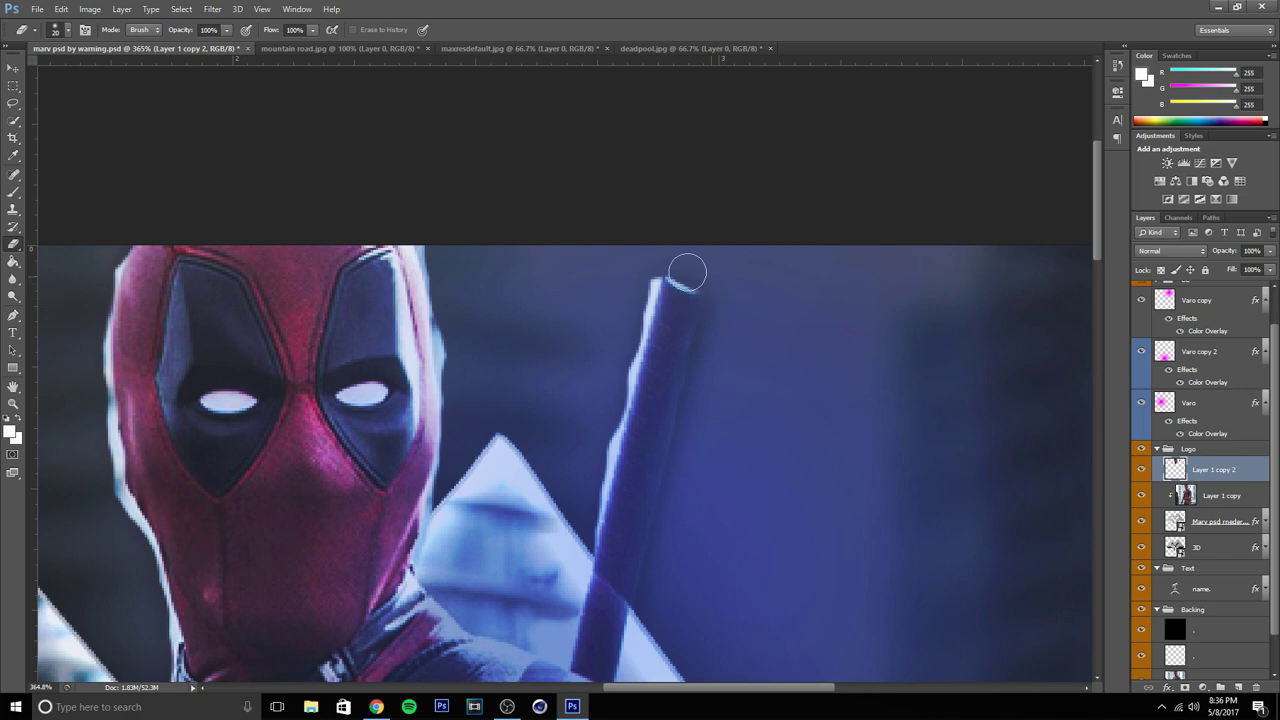
- Erase the glow down the sword's left edge, then fit the image in the window
{"action": "scroll", "coordinate": [687, 272], "scroll_direction": "up", "scroll_amount": 1}
{"action": "mouse_move", "coordinate": [609, 303]}
{"action": "left_mouse_down"}
{"action": "mouse_move", "coordinate": [640, 317]}
{"action": "mouse_move", "coordinate": [637, 337]}
{"action": "left_mouse_up"}
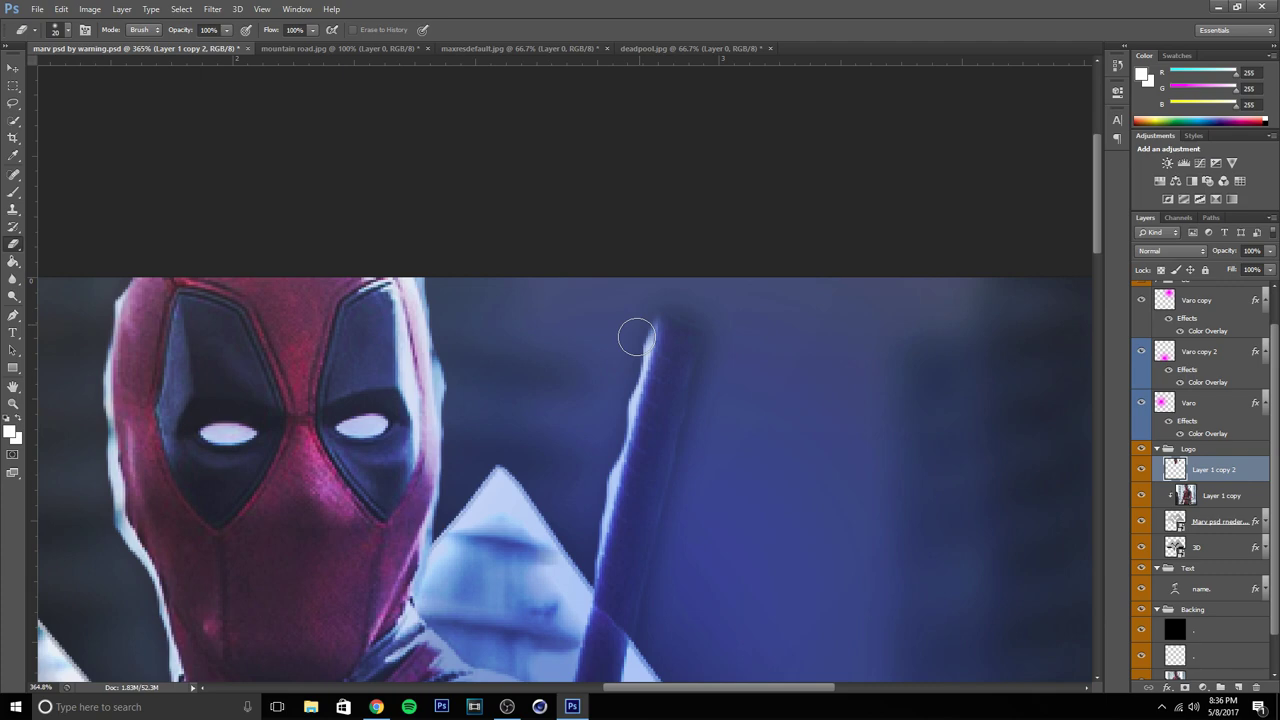
{"action": "left_click_drag", "start_coordinate": [637, 337], "coordinate": [614, 426]}
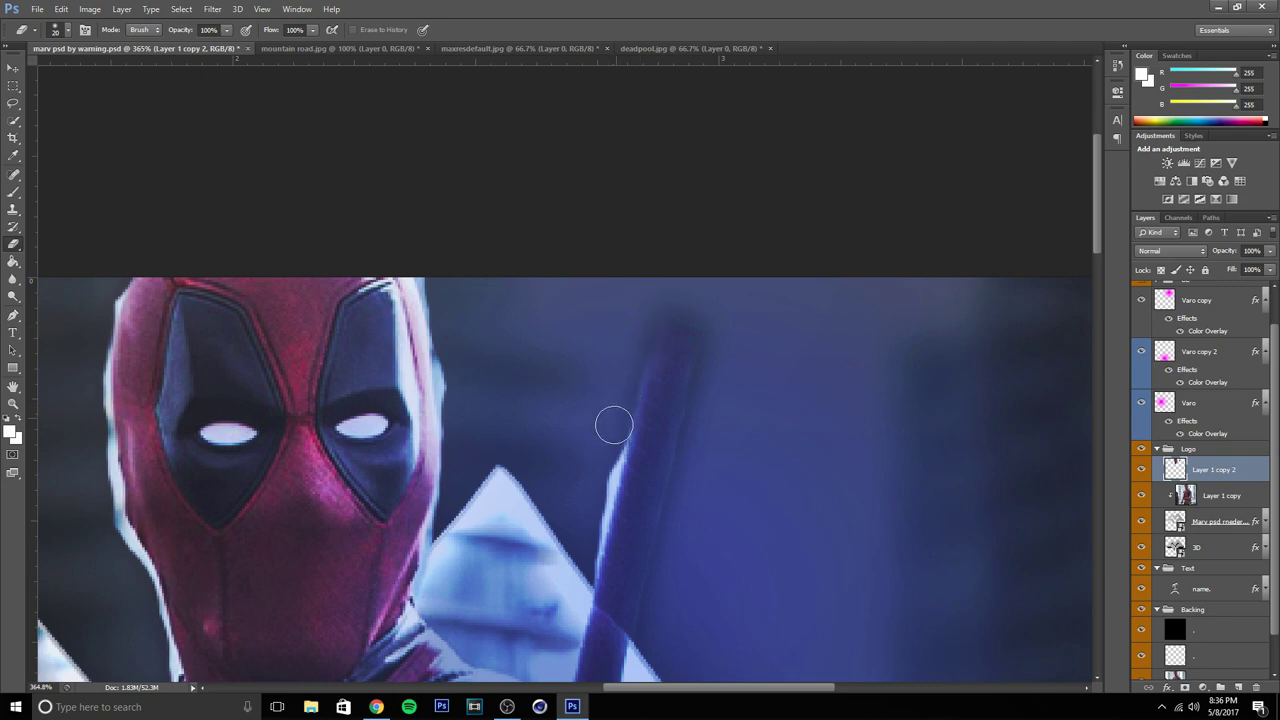
{"action": "left_click_drag", "start_coordinate": [614, 426], "coordinate": [603, 484]}
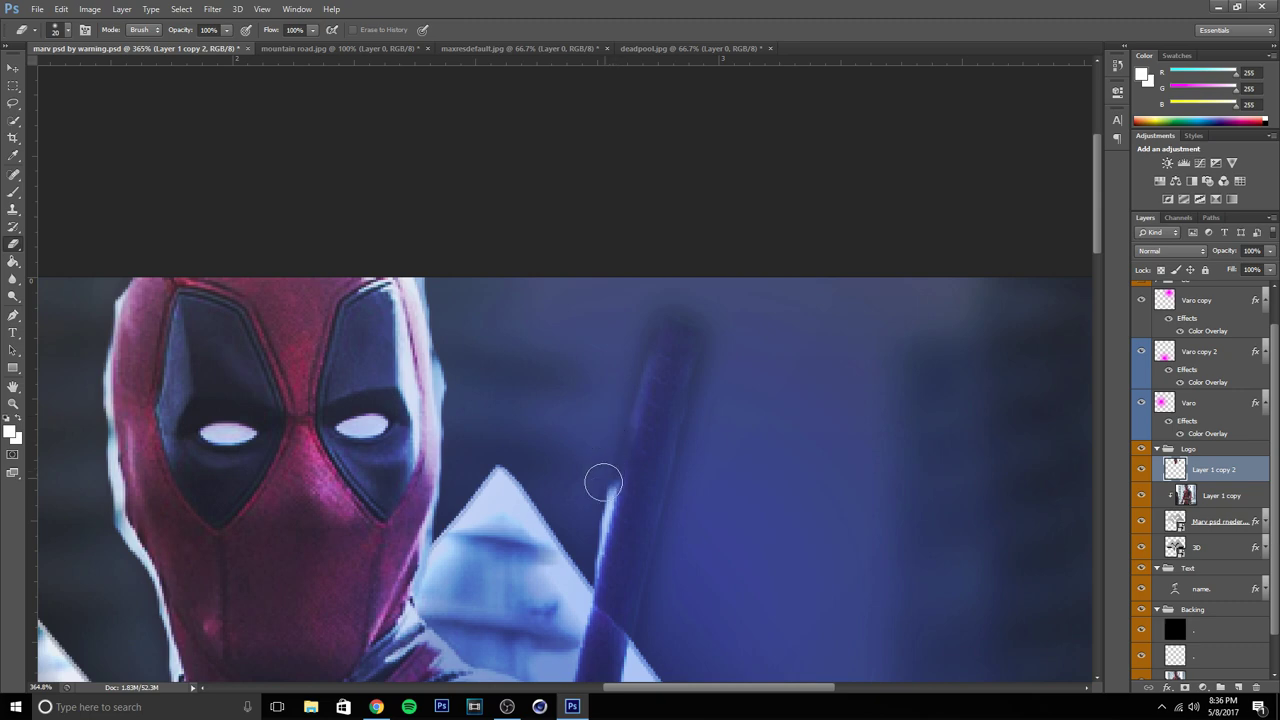
{"action": "scroll", "coordinate": [599, 397], "scroll_direction": "down", "scroll_amount": 2}
{"action": "scroll", "coordinate": [599, 397], "scroll_direction": "down", "scroll_amount": 1}
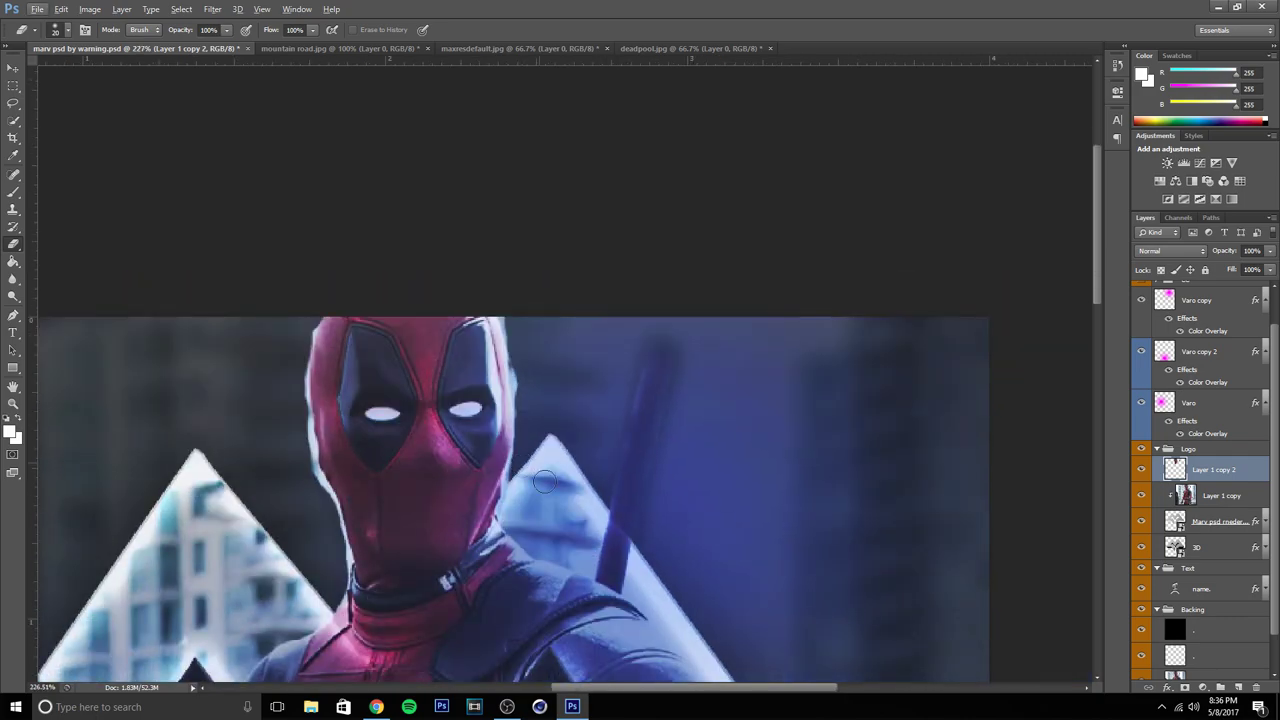
{"action": "scroll", "coordinate": [543, 482], "scroll_direction": "up", "scroll_amount": 4}
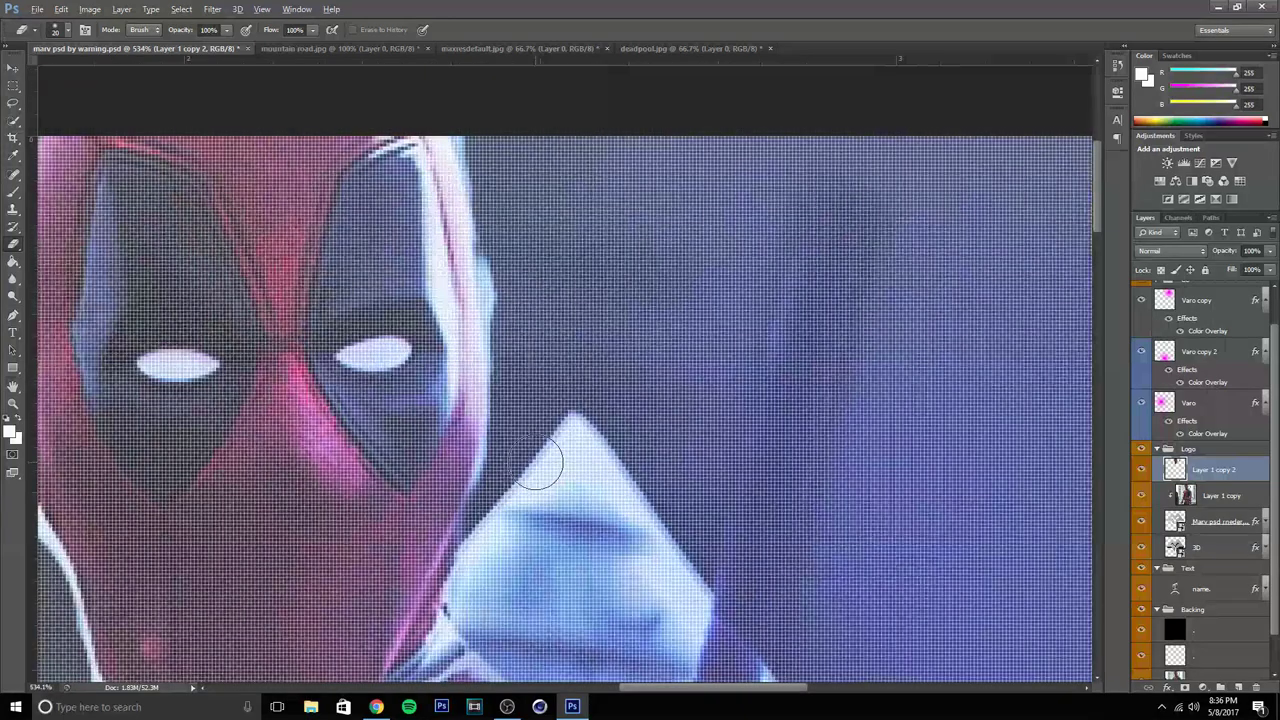
{"action": "key", "text": "ctrl+0"}
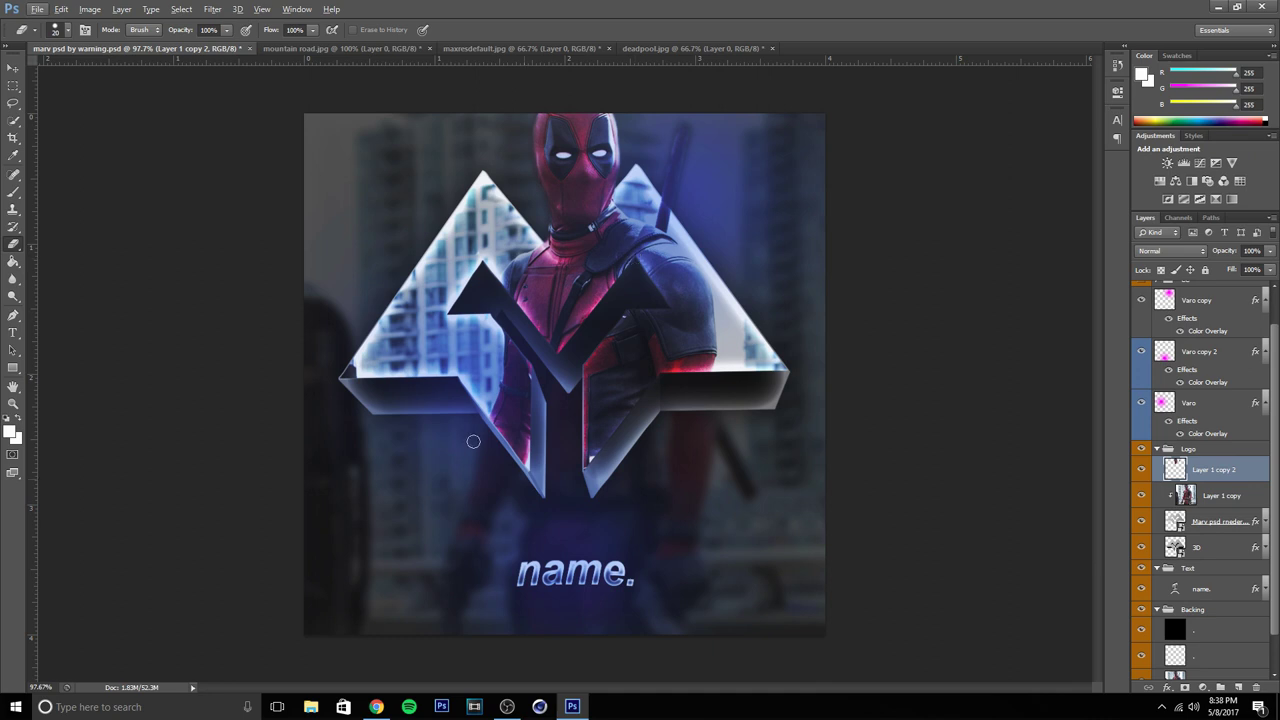
- Toggle between the Move (V) and Eraser (E) tools, ending on the Move tool
{"action": "key", "text": "v"}
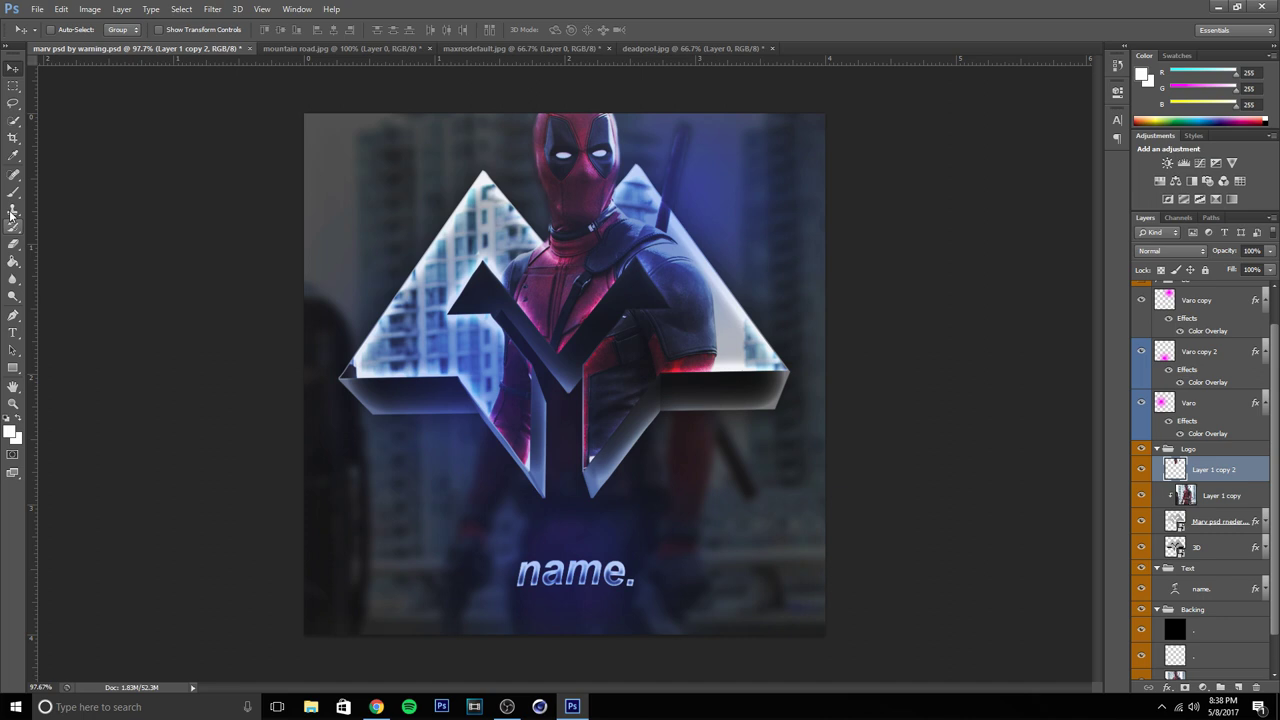
{"action": "key", "text": "e"}
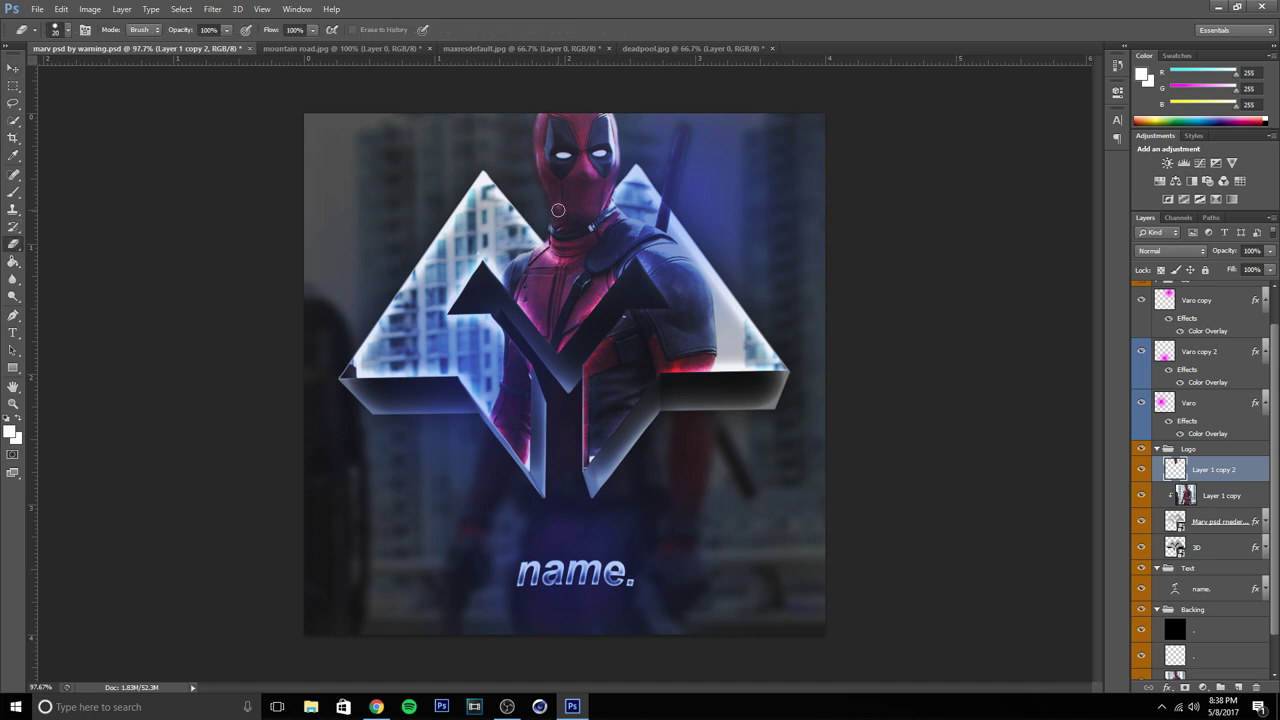
{"action": "left_click", "coordinate": [13, 68]}
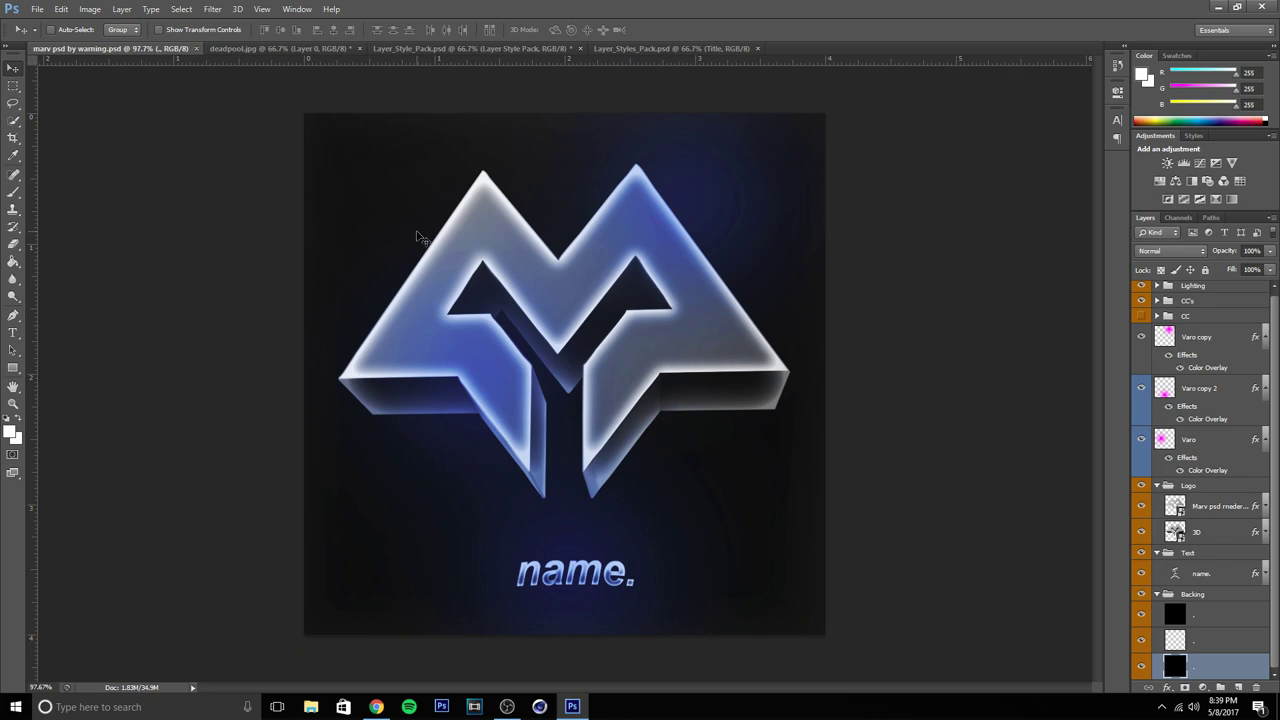
- Settle on the Layer_Style_Pack.psd document and expand its Contents > Other group
{"action": "left_click", "coordinate": [506, 50]}
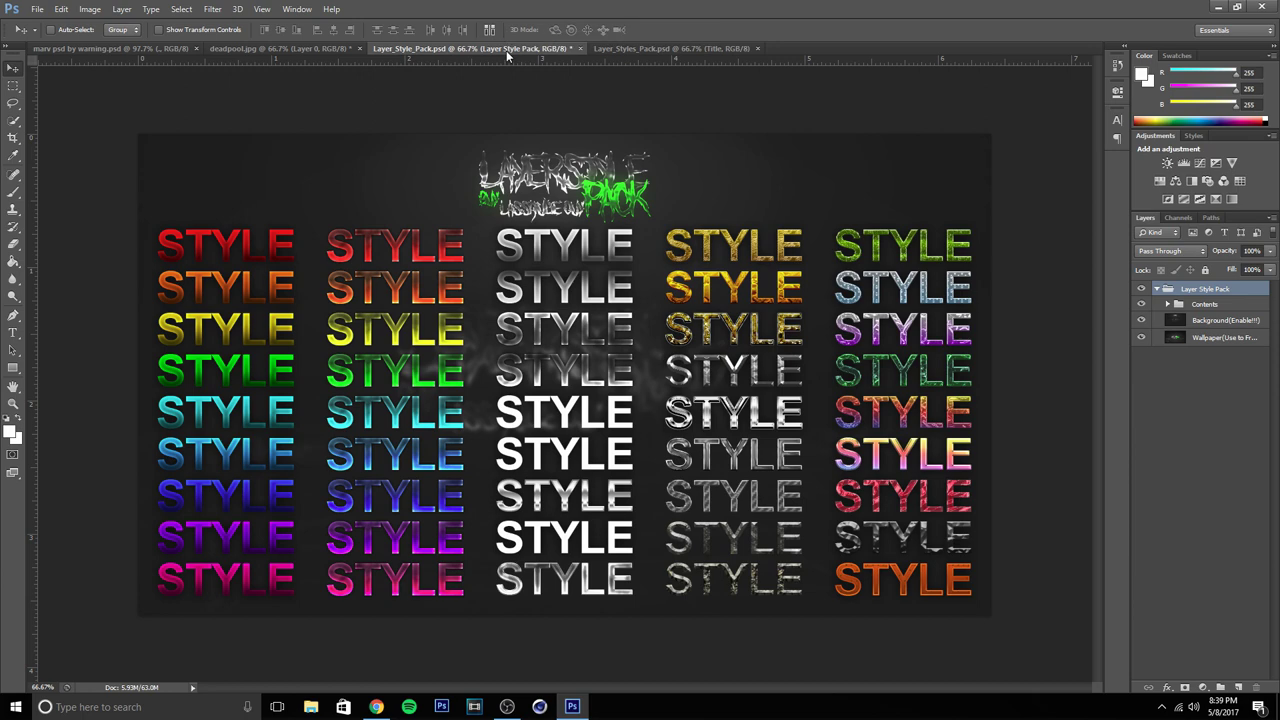
{"action": "left_click", "coordinate": [657, 51]}
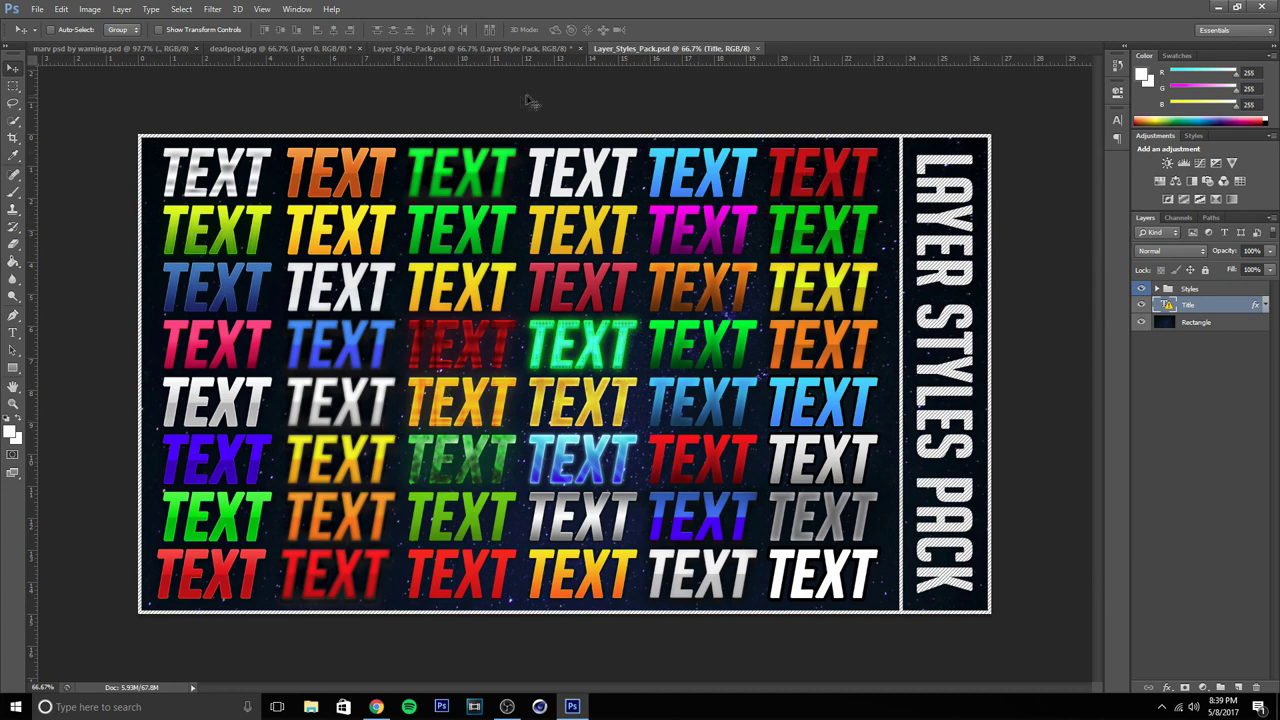
{"action": "left_click", "coordinate": [517, 49]}
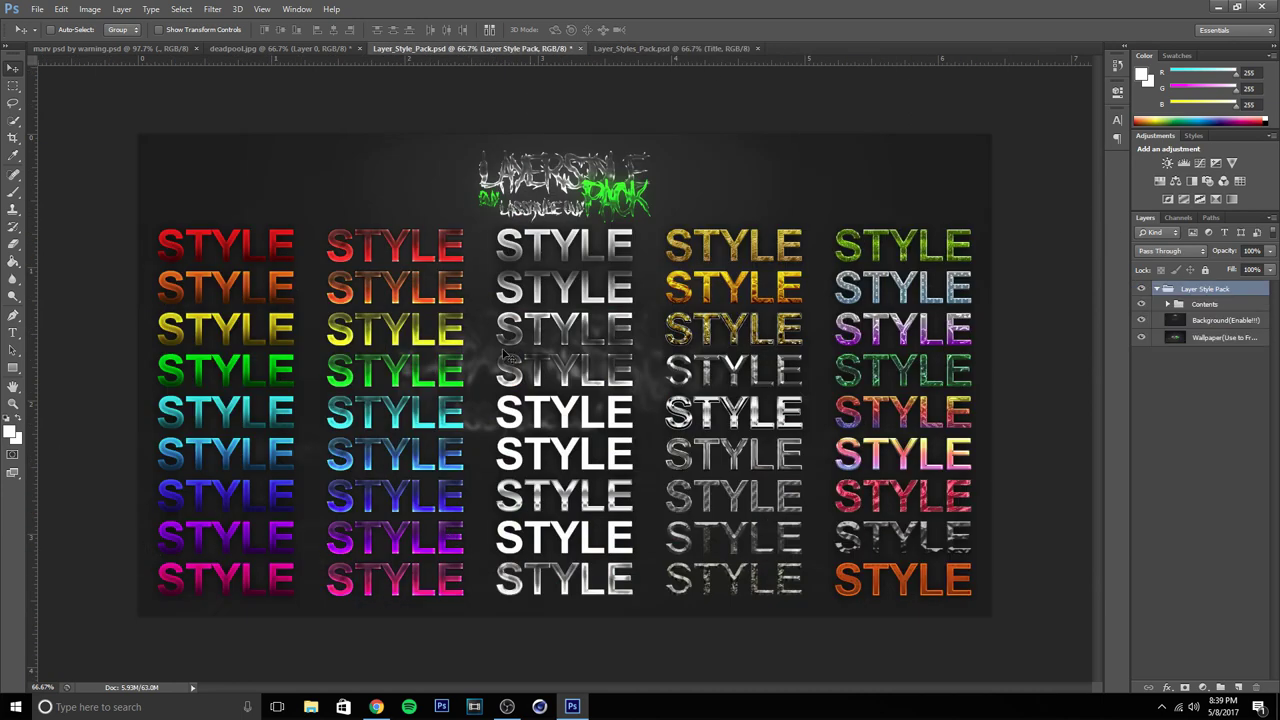
{"action": "left_click", "coordinate": [1168, 304]}
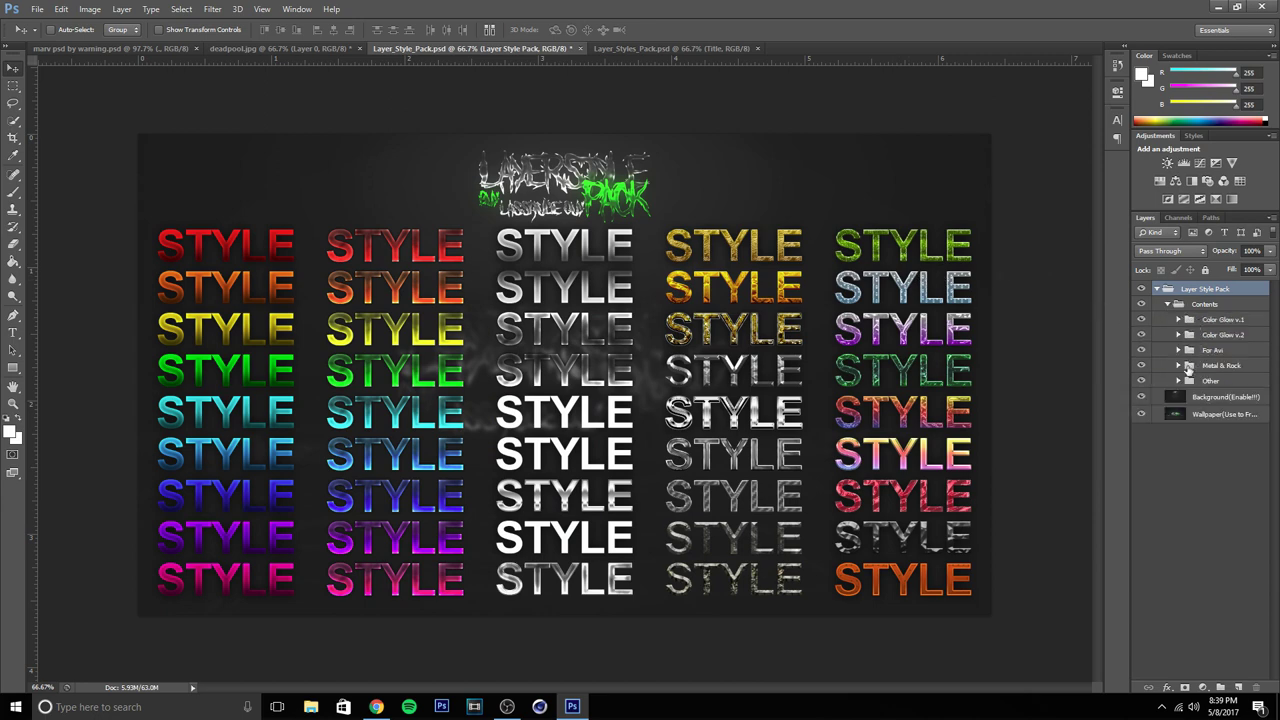
{"action": "left_click", "coordinate": [1179, 381]}
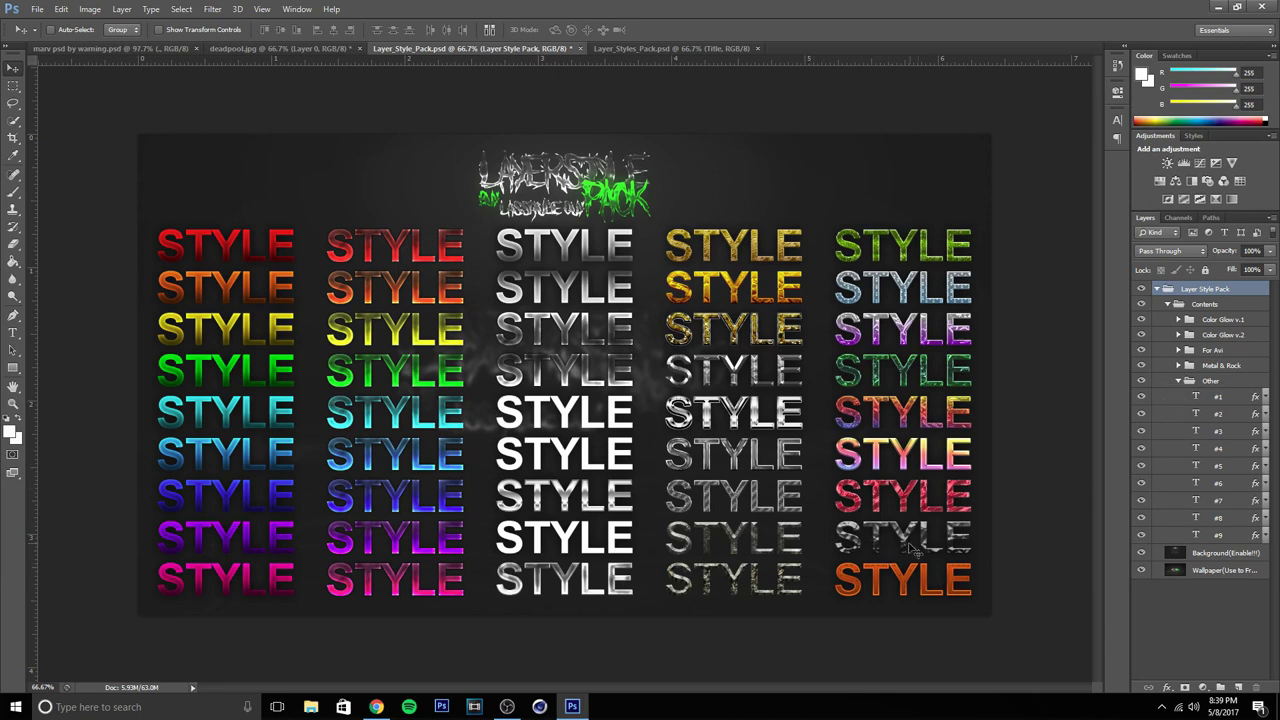
- Copy layer #8's style in Layer_Style_Pack.psd, glance at the logo document, and come back
{"action": "right_click", "coordinate": [1271, 533]}
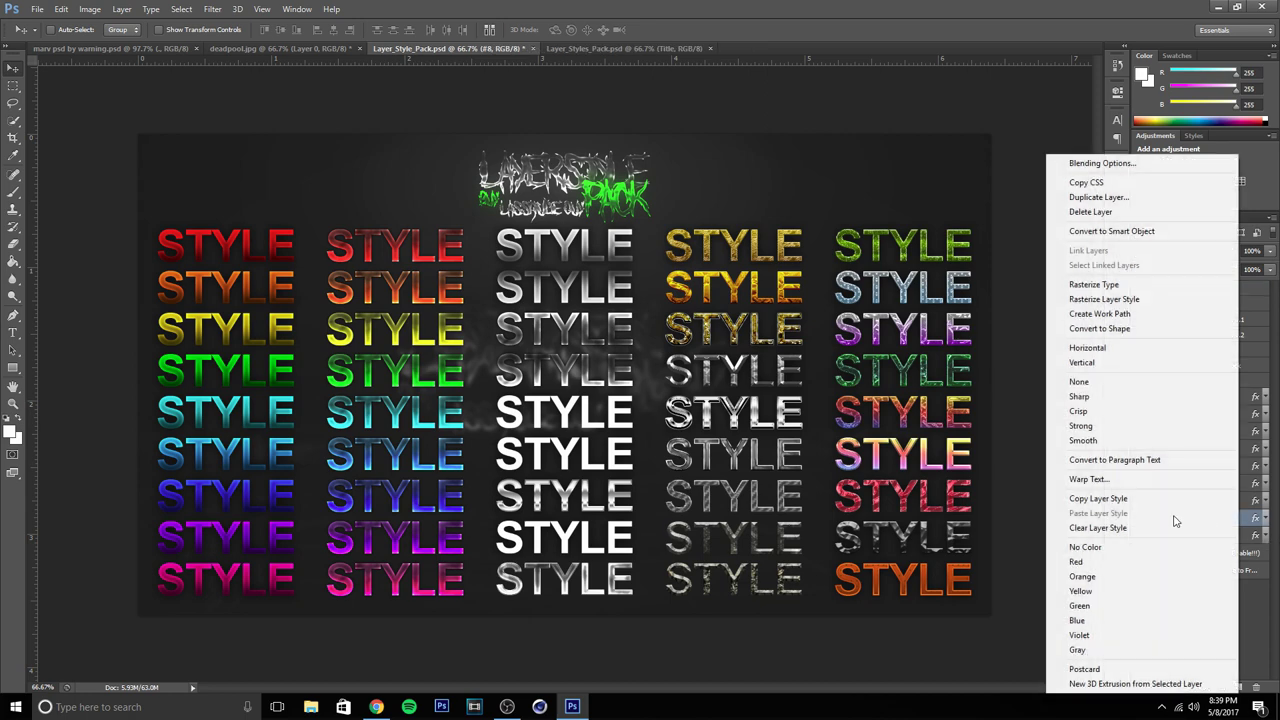
{"action": "left_click", "coordinate": [1168, 498]}
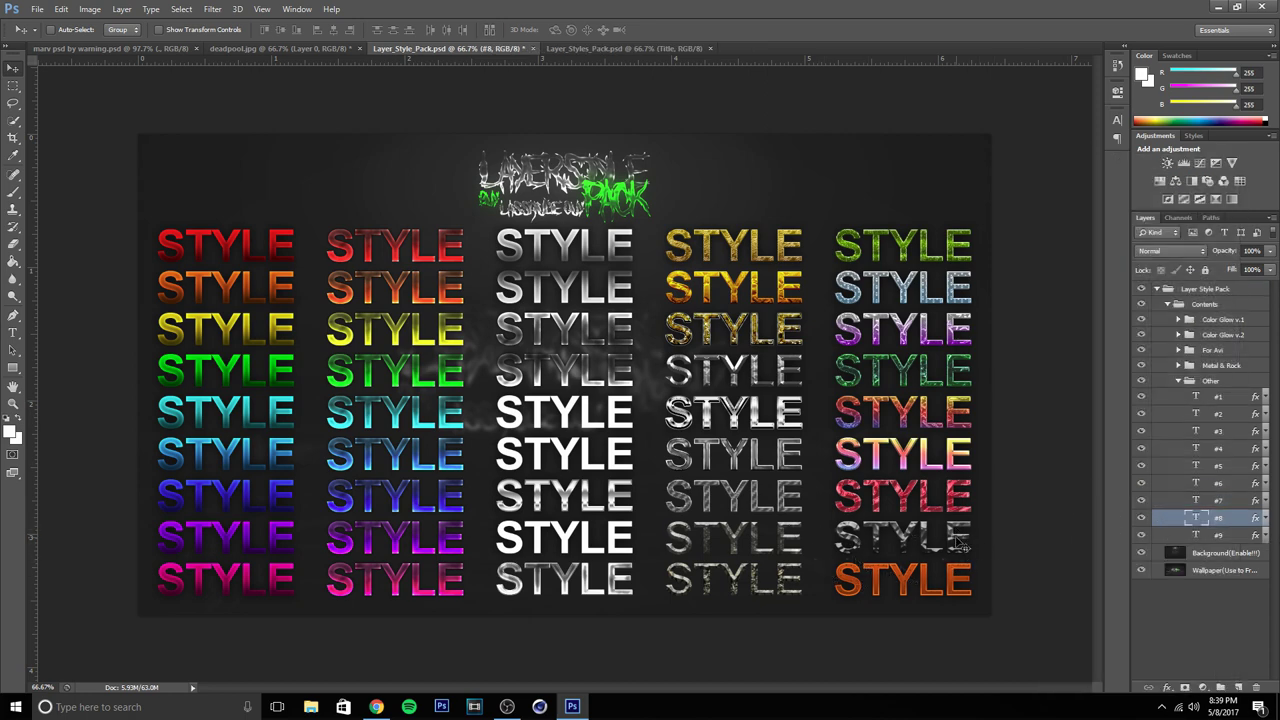
{"action": "left_click", "coordinate": [110, 48]}
{"action": "scroll", "coordinate": [1197, 587], "scroll_direction": "up", "scroll_amount": 1}
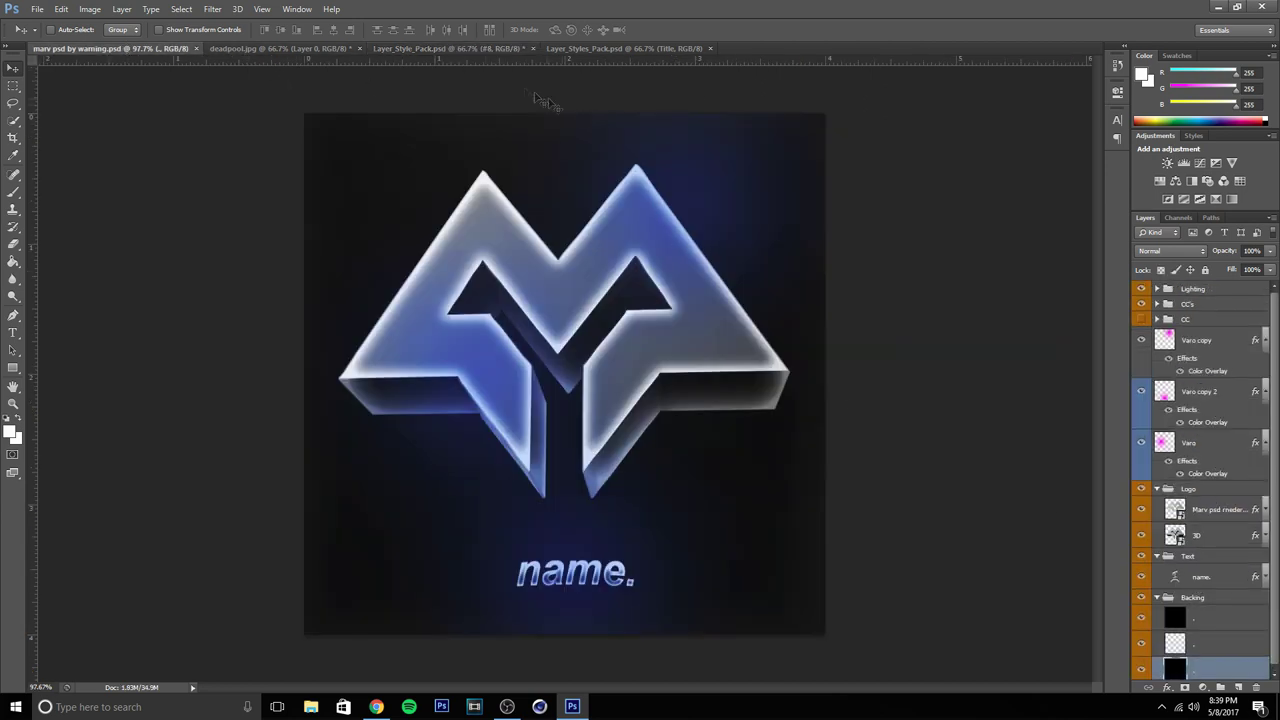
{"action": "left_click", "coordinate": [465, 50]}
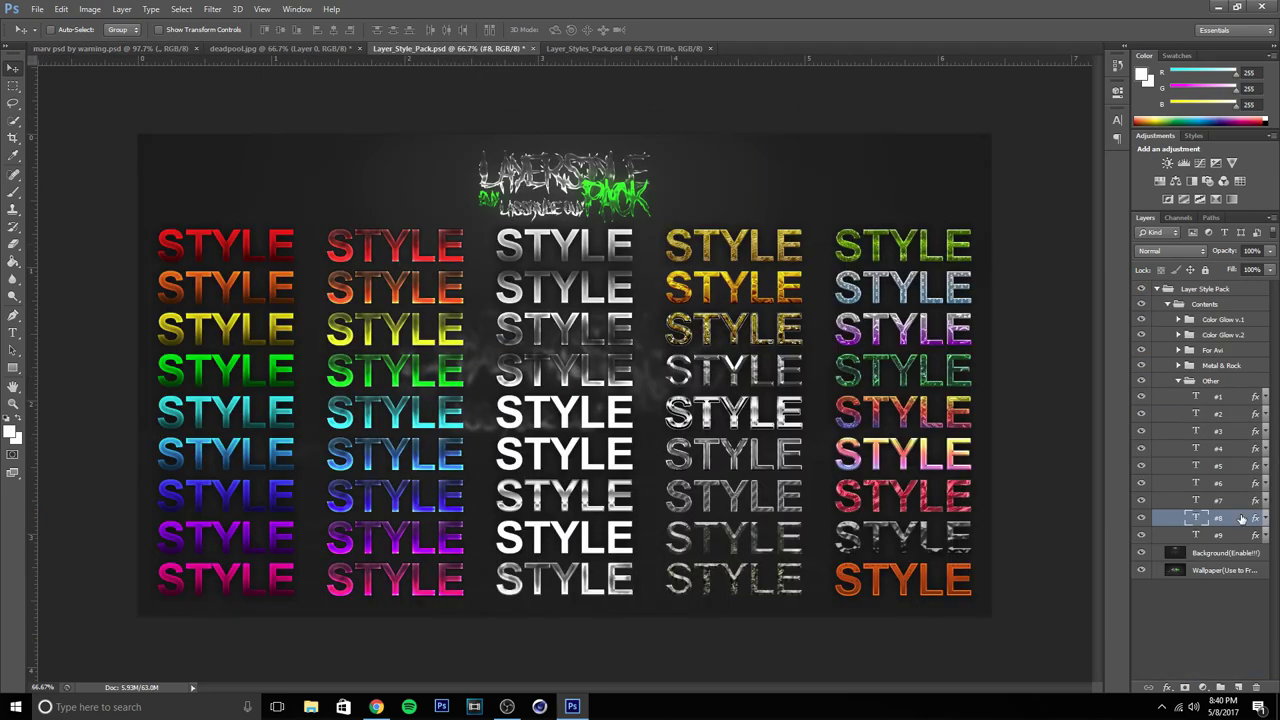
- Recopy the #8 style and paste it onto the Marv psd meder 2d logo layer
{"action": "right_click", "coordinate": [1238, 528]}
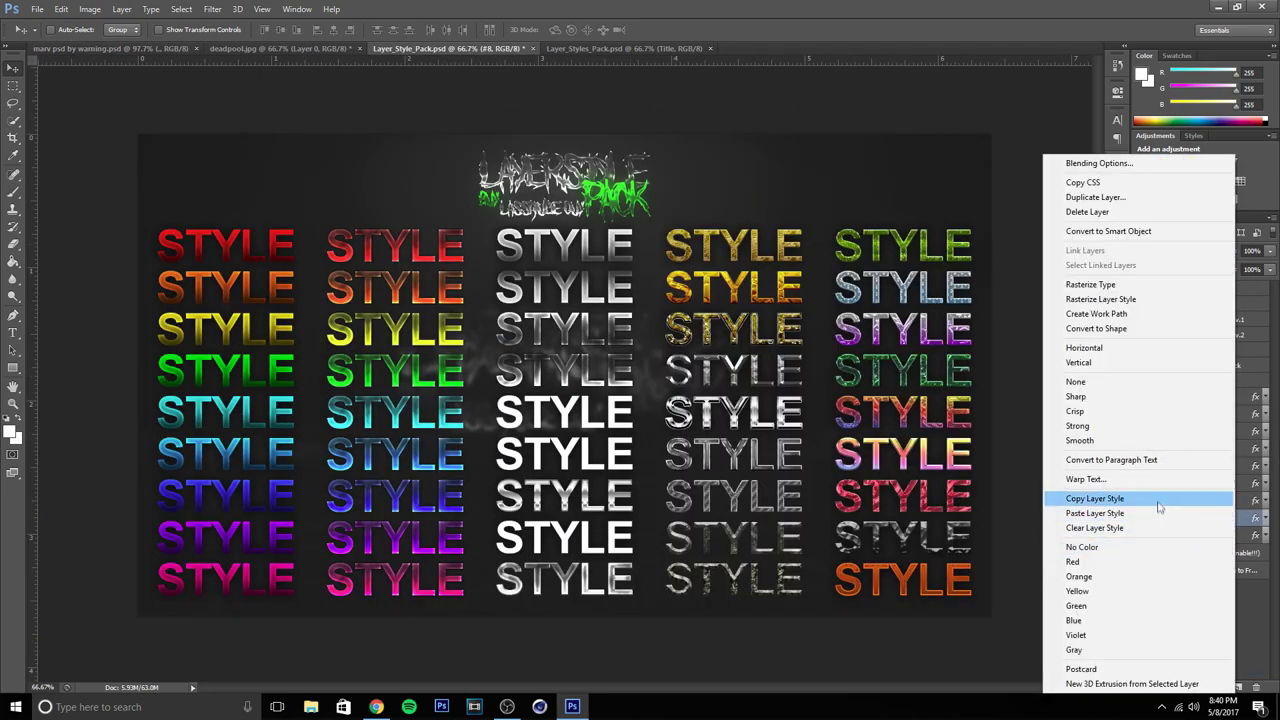
{"action": "left_click", "coordinate": [1086, 498]}
{"action": "left_click", "coordinate": [110, 48]}
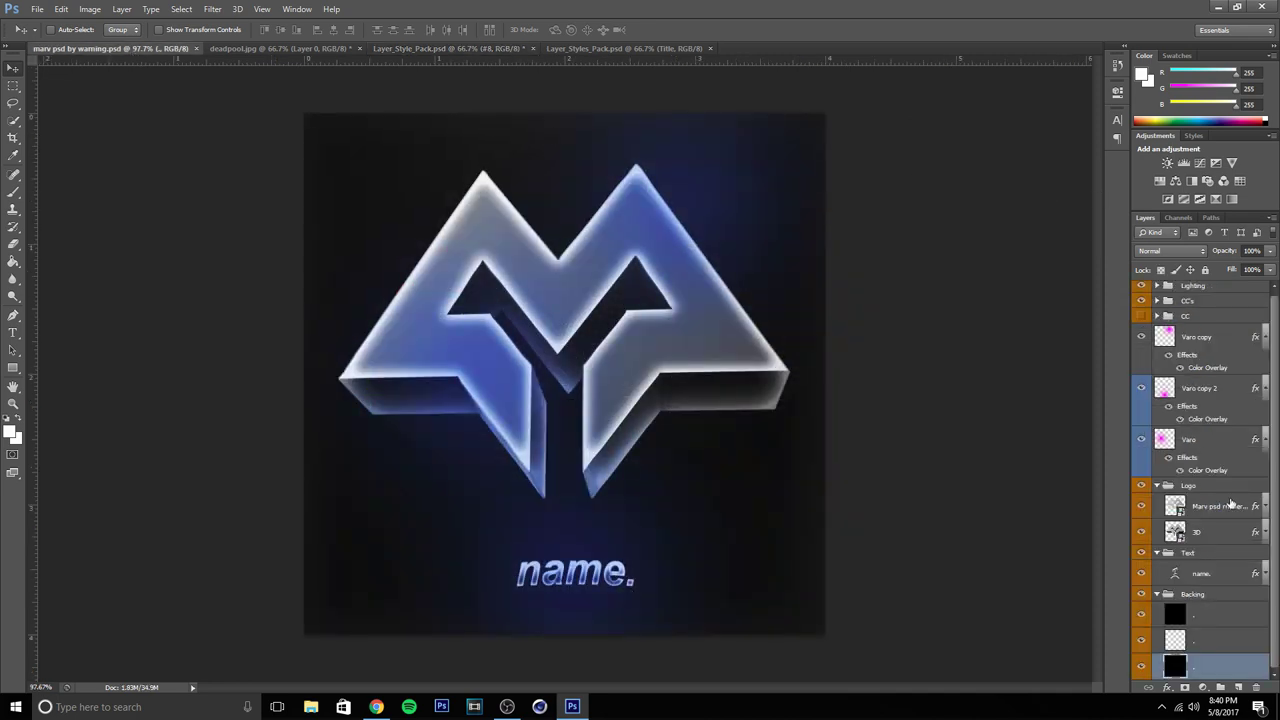
{"action": "right_click", "coordinate": [1232, 503]}
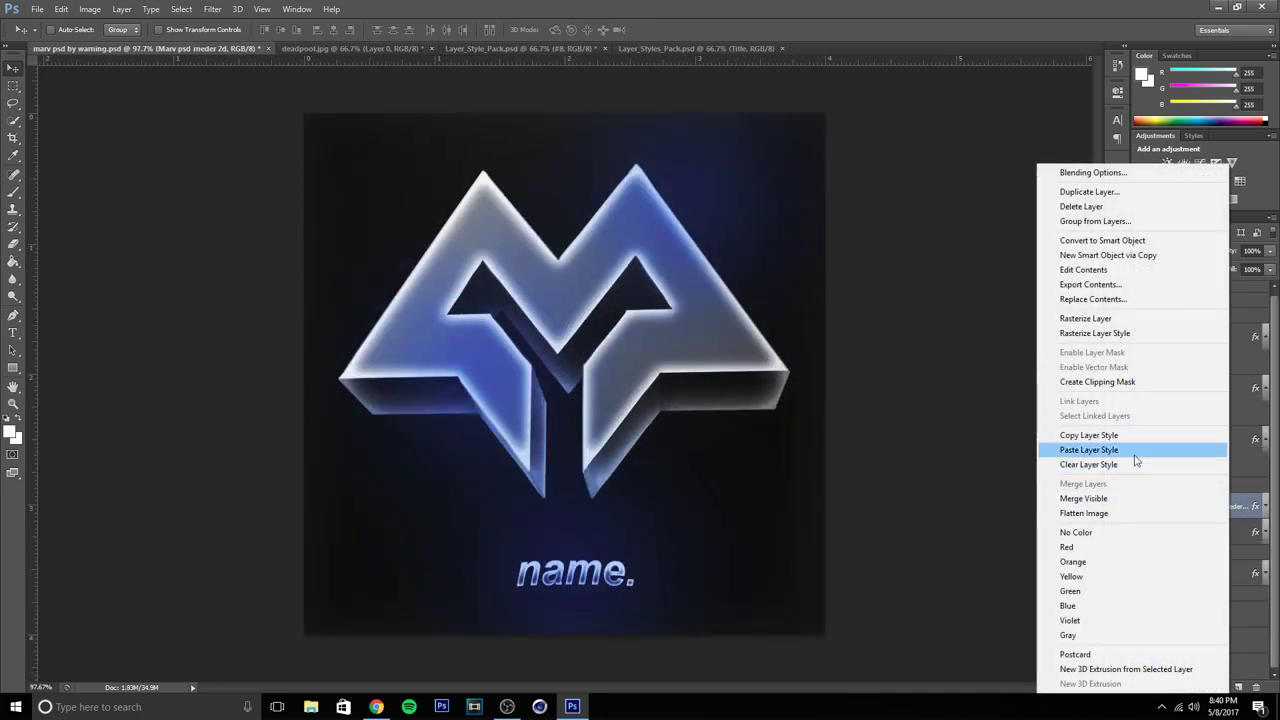
{"action": "left_click", "coordinate": [1136, 450]}
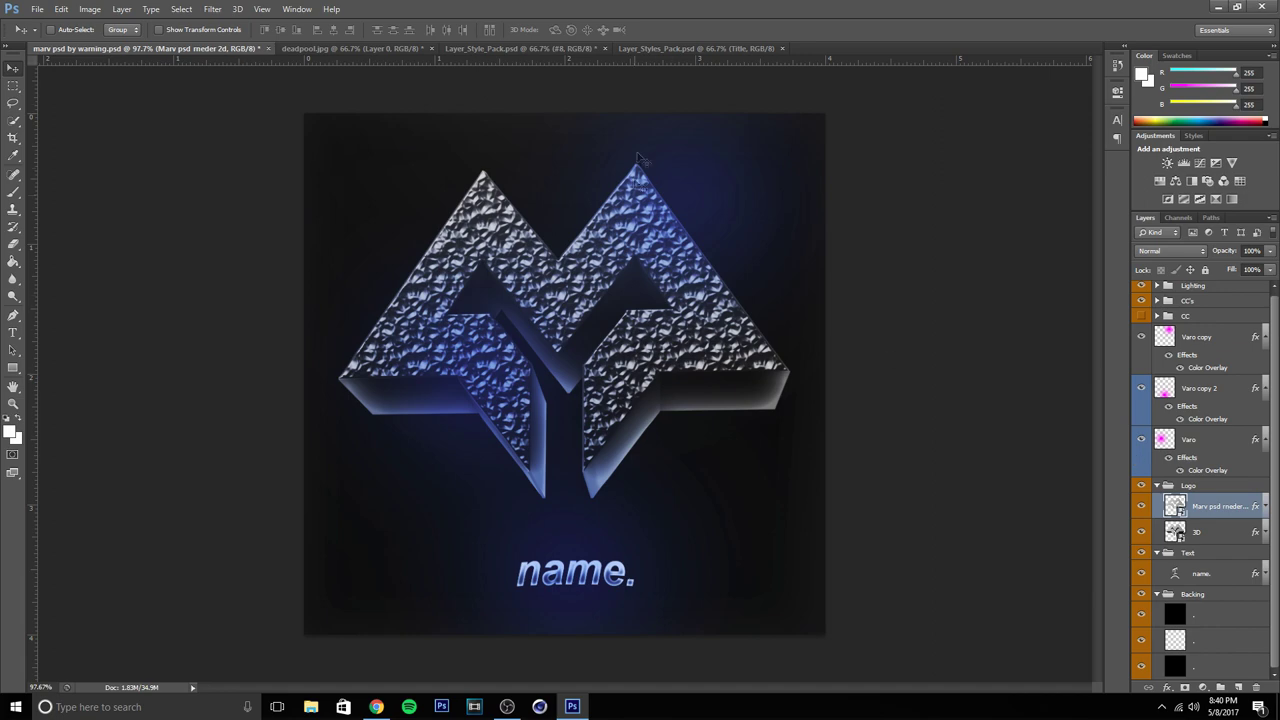
{"action": "left_click", "coordinate": [674, 47]}
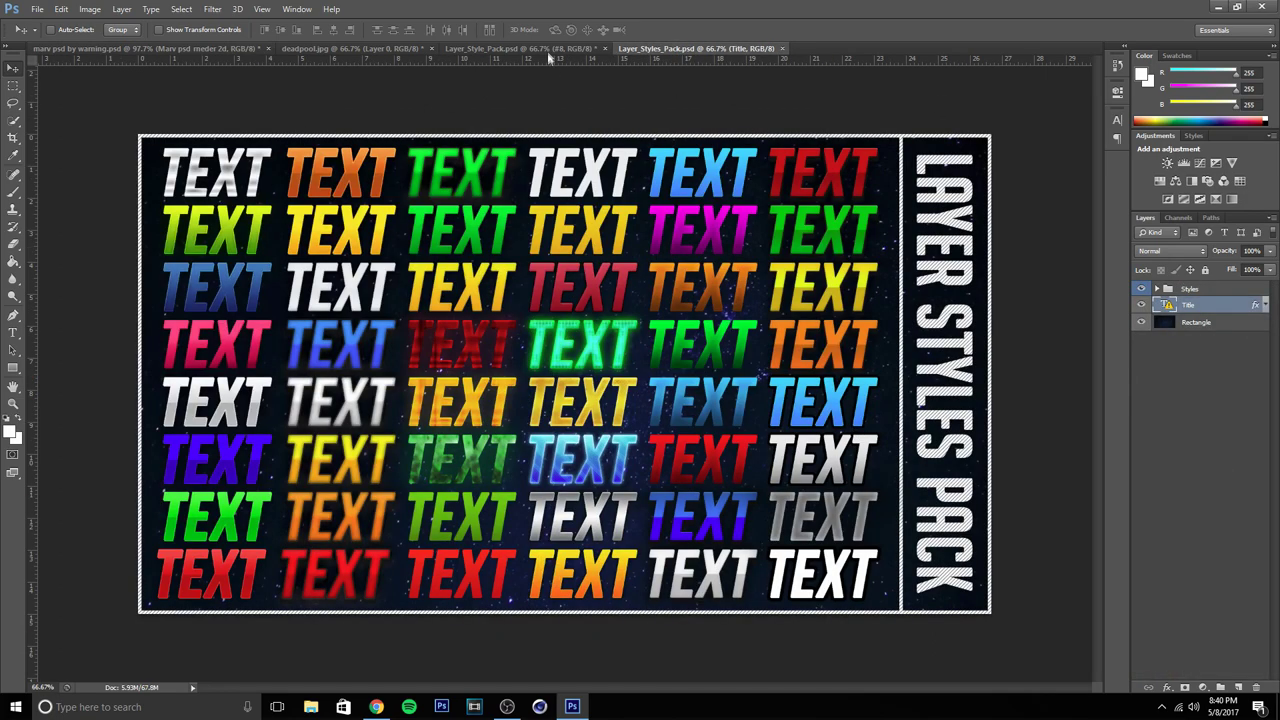
- Switch through the open documents to Layer_Styles_Pack.psd and expand its Styles group
{"action": "left_click", "coordinate": [530, 48]}
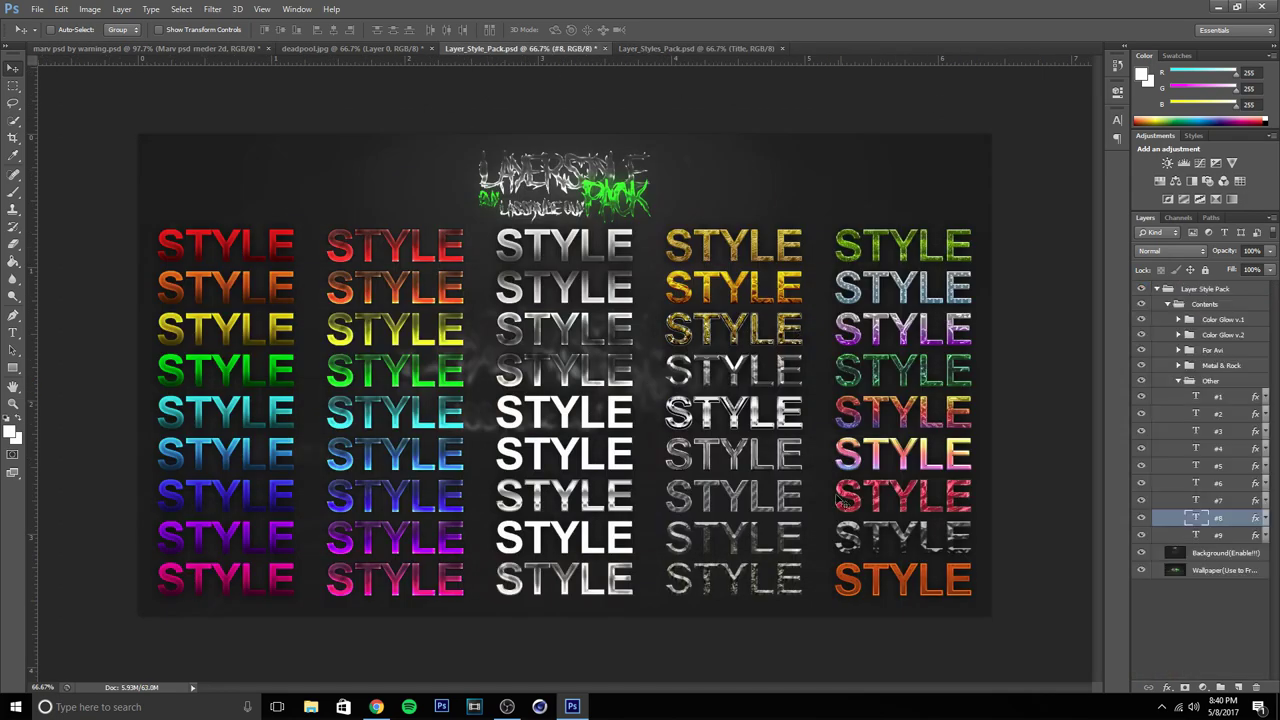
{"action": "left_click", "coordinate": [228, 48]}
{"action": "left_click", "coordinate": [485, 48]}
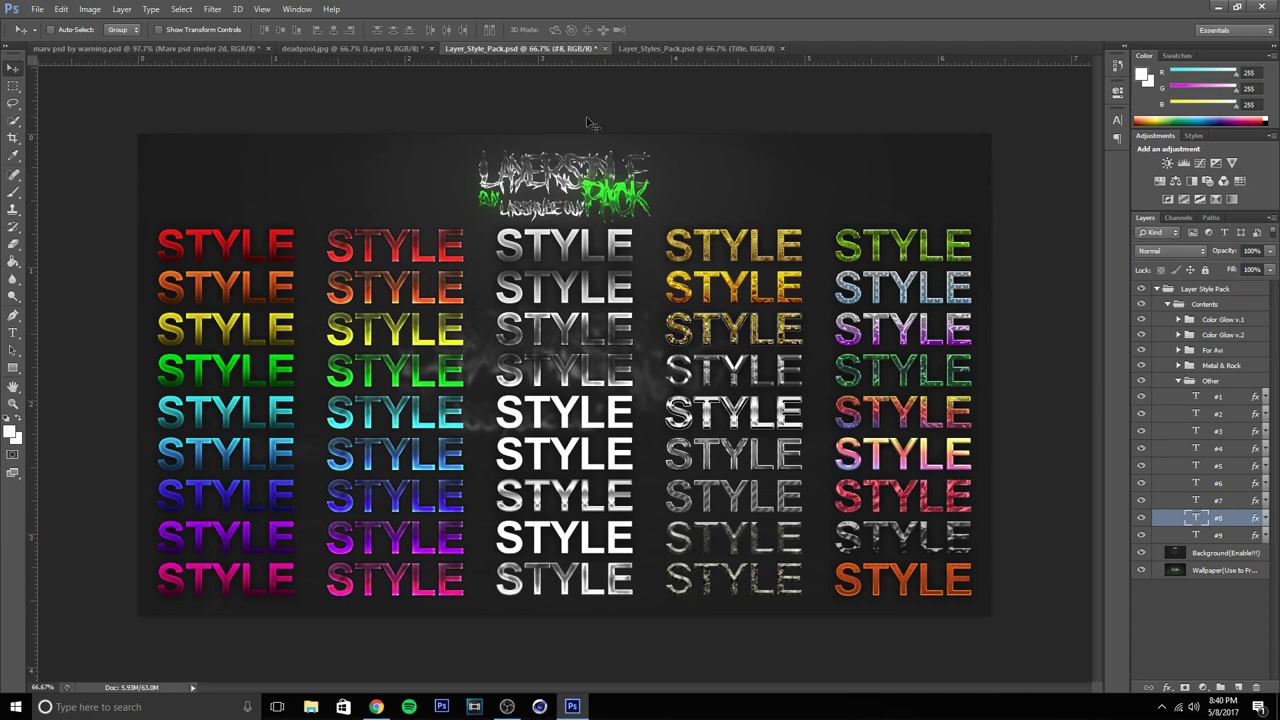
{"action": "left_click", "coordinate": [664, 50]}
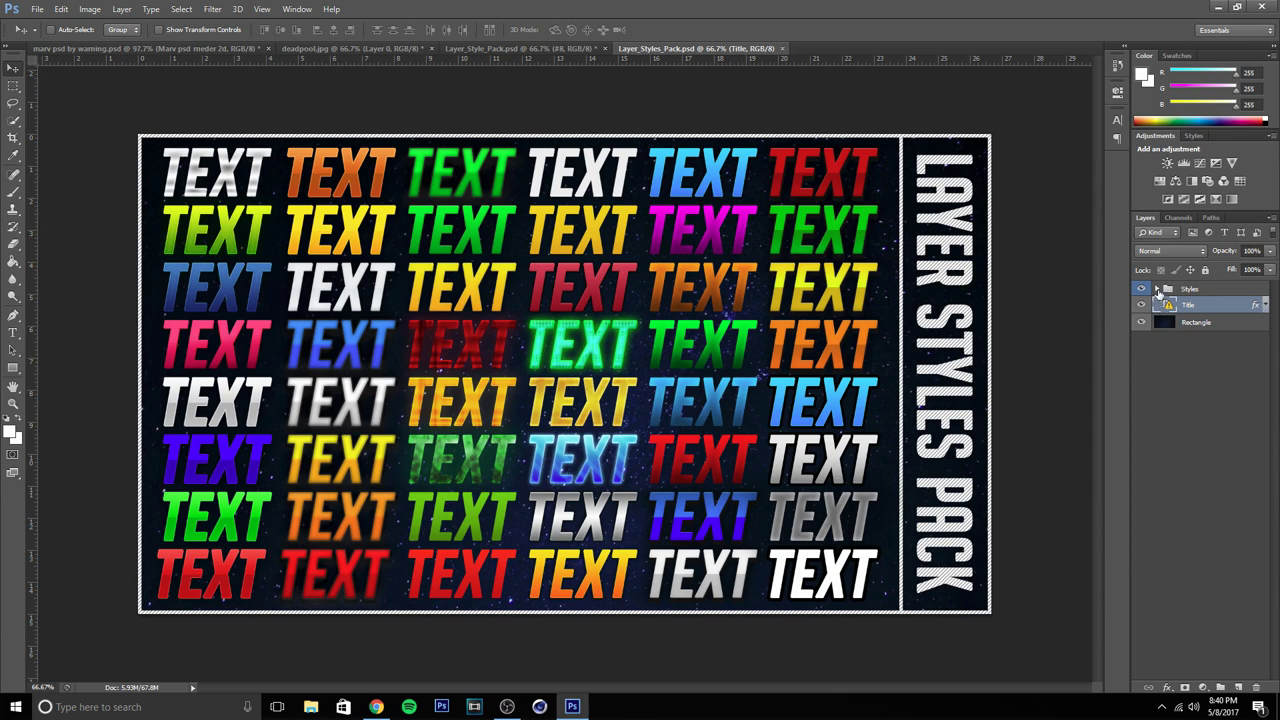
{"action": "left_click", "coordinate": [1157, 289]}
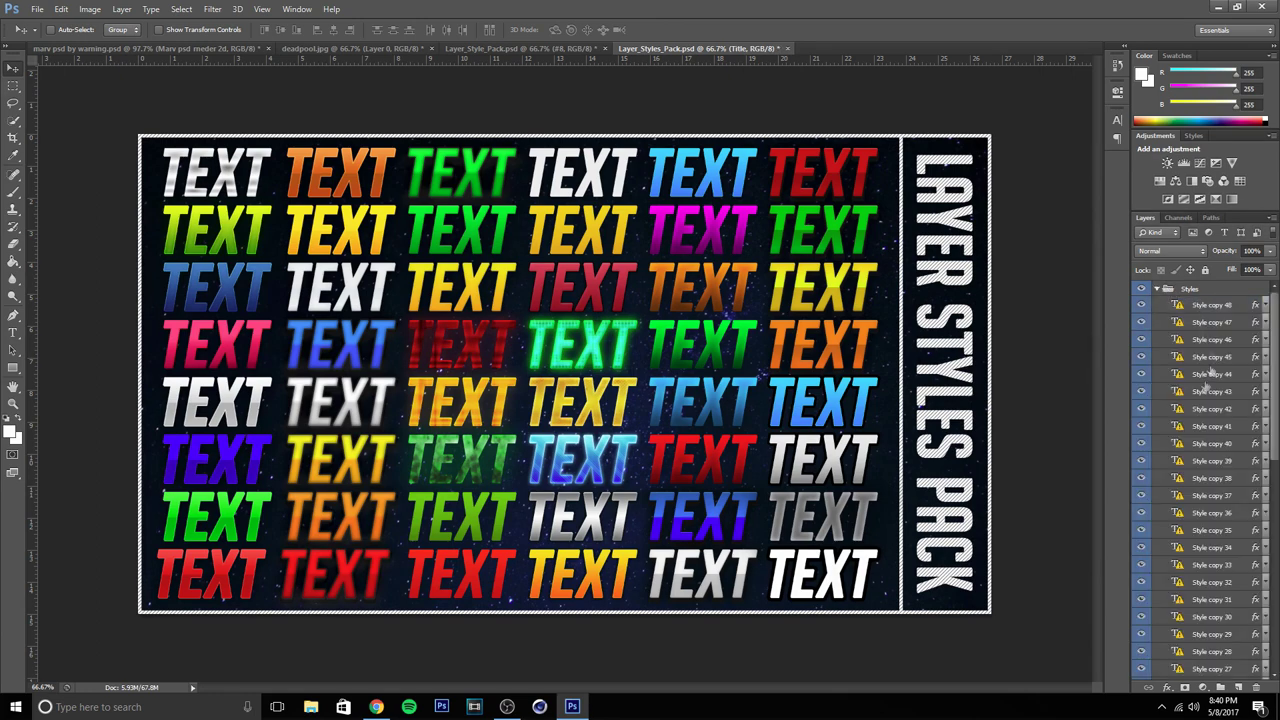
{"action": "scroll", "coordinate": [1199, 385], "scroll_direction": "down", "scroll_amount": 3}
{"action": "scroll", "coordinate": [1199, 384], "scroll_direction": "down", "scroll_amount": 1}
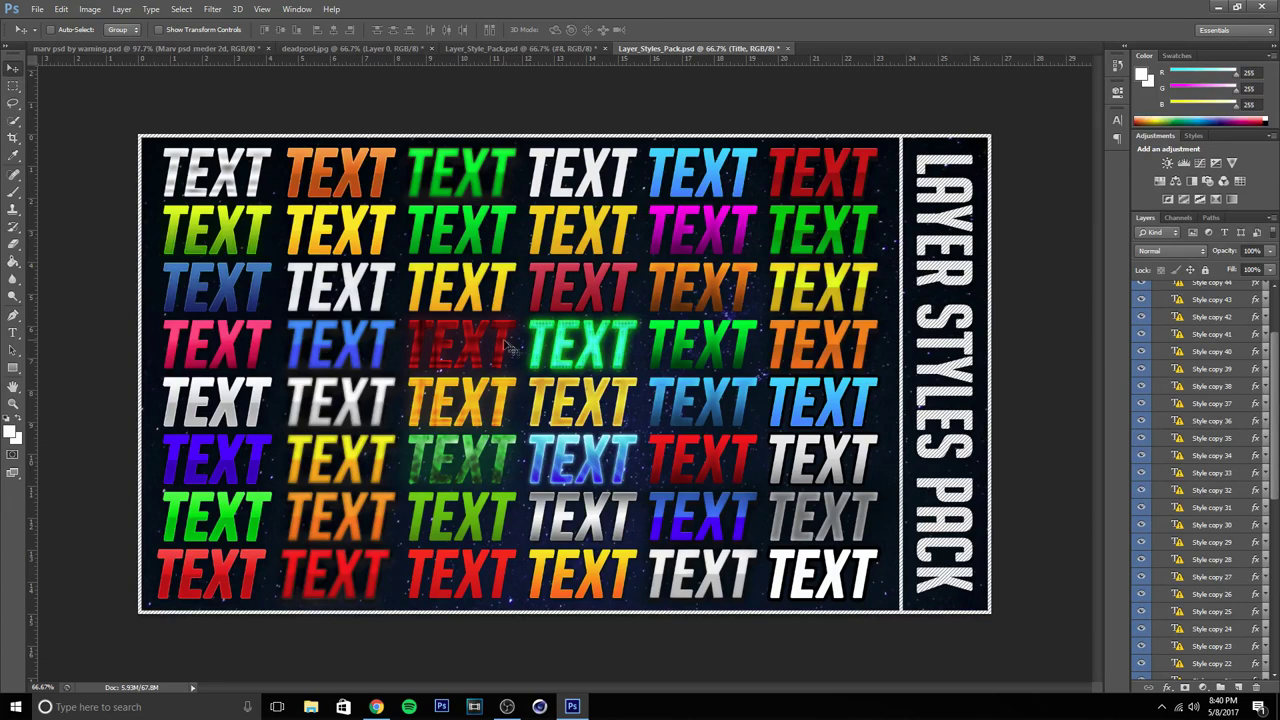
{"action": "scroll", "coordinate": [1228, 537], "scroll_direction": "down", "scroll_amount": 2}
{"action": "scroll", "coordinate": [1228, 537], "scroll_direction": "down", "scroll_amount": 1}
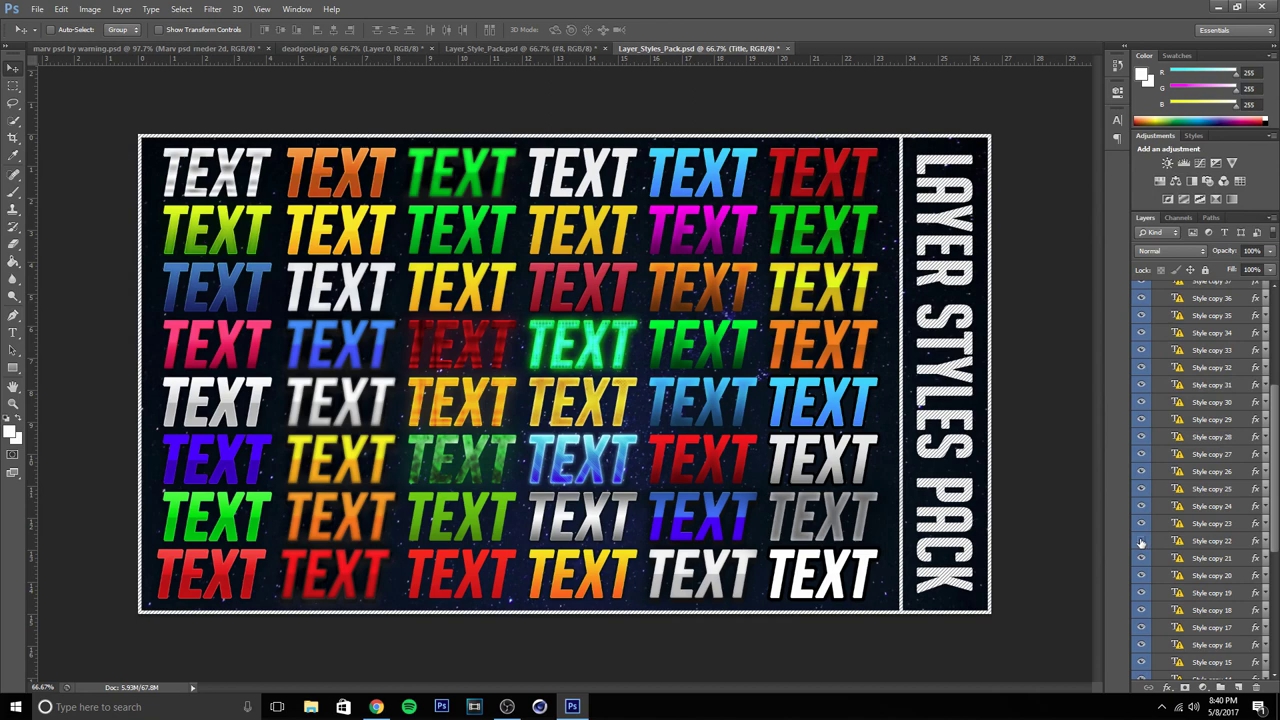
- Copy Style copy 22's layer style and paste it onto the M logo layer
{"action": "right_click", "coordinate": [1238, 545]}
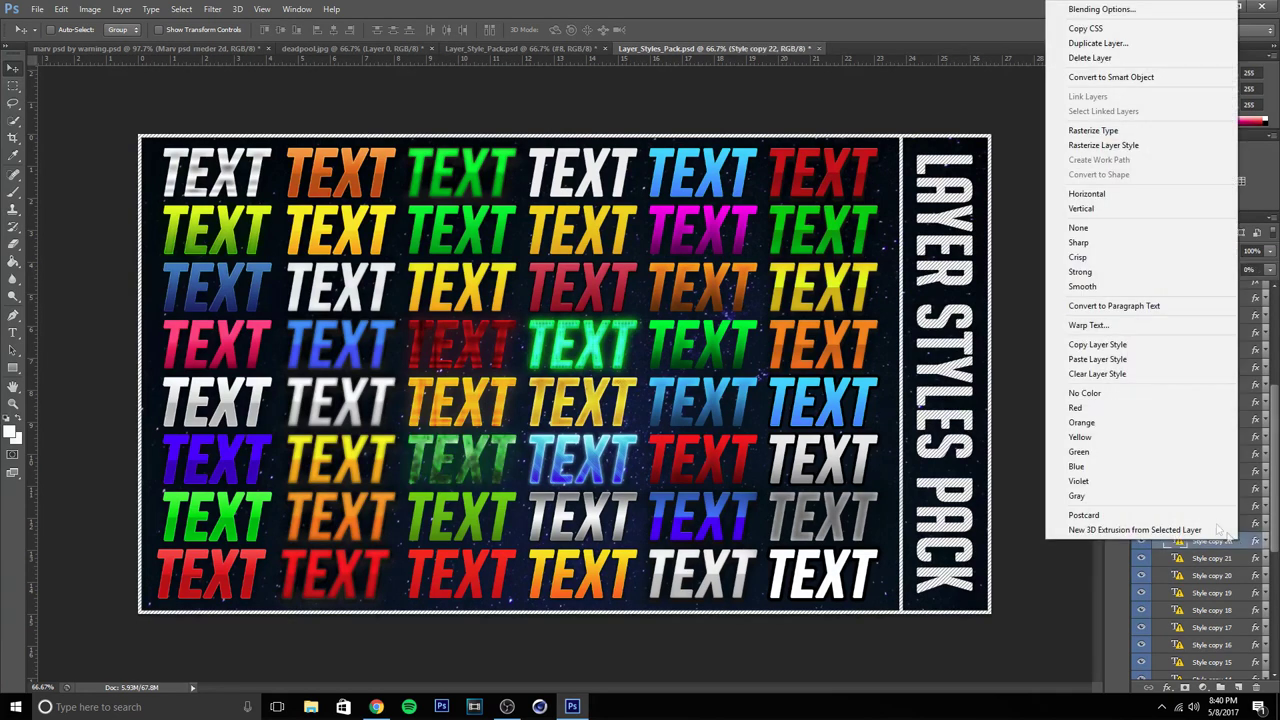
{"action": "left_click", "coordinate": [1147, 345]}
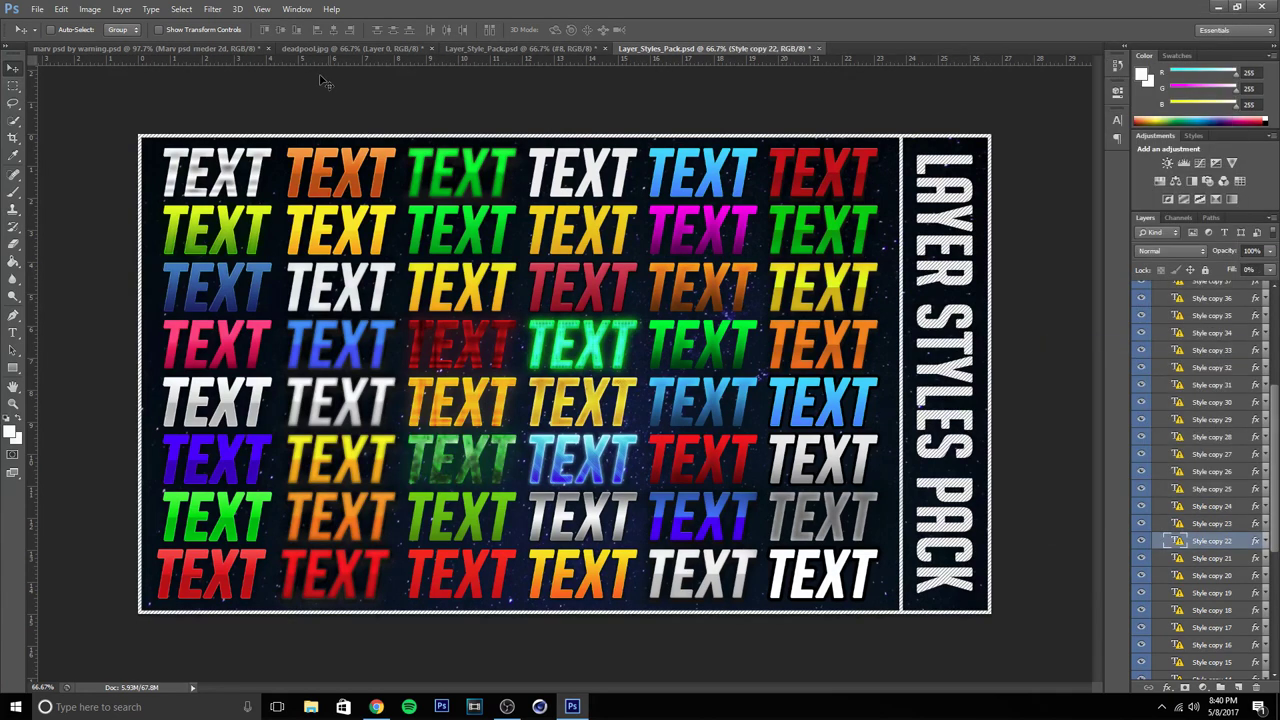
{"action": "left_click", "coordinate": [221, 48]}
{"action": "right_click", "coordinate": [1222, 502]}
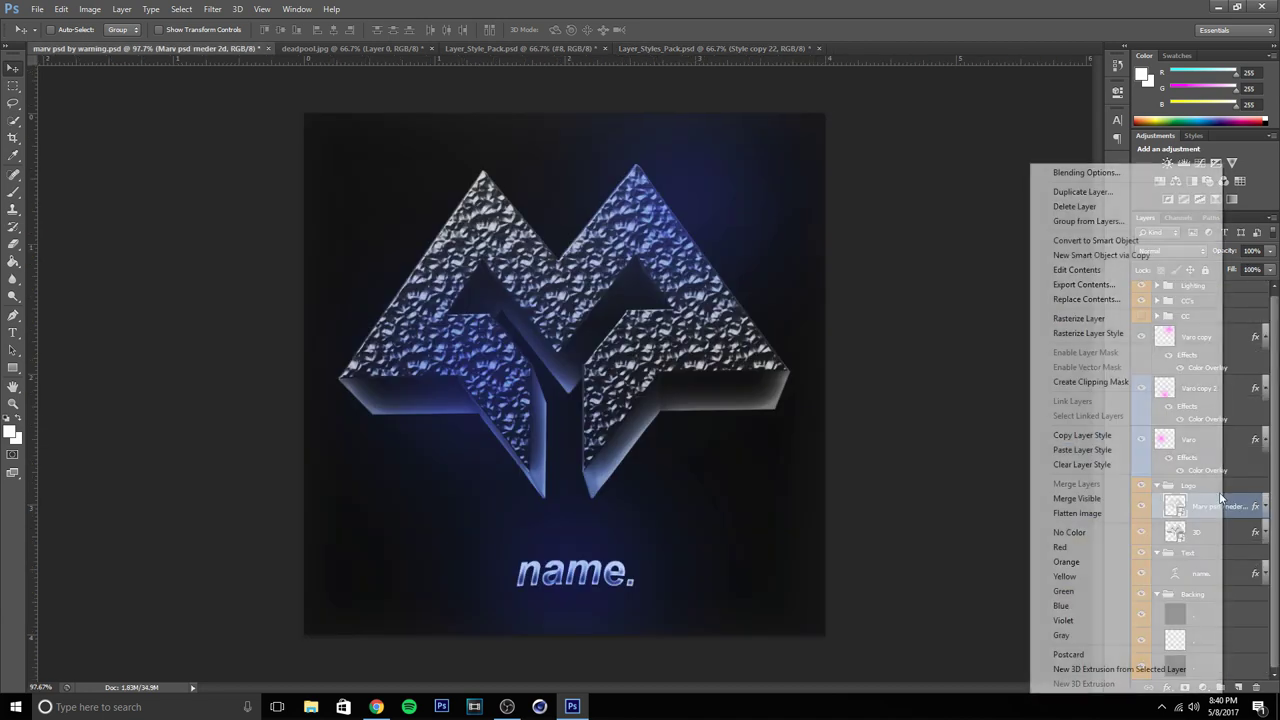
{"action": "left_click", "coordinate": [1151, 450]}
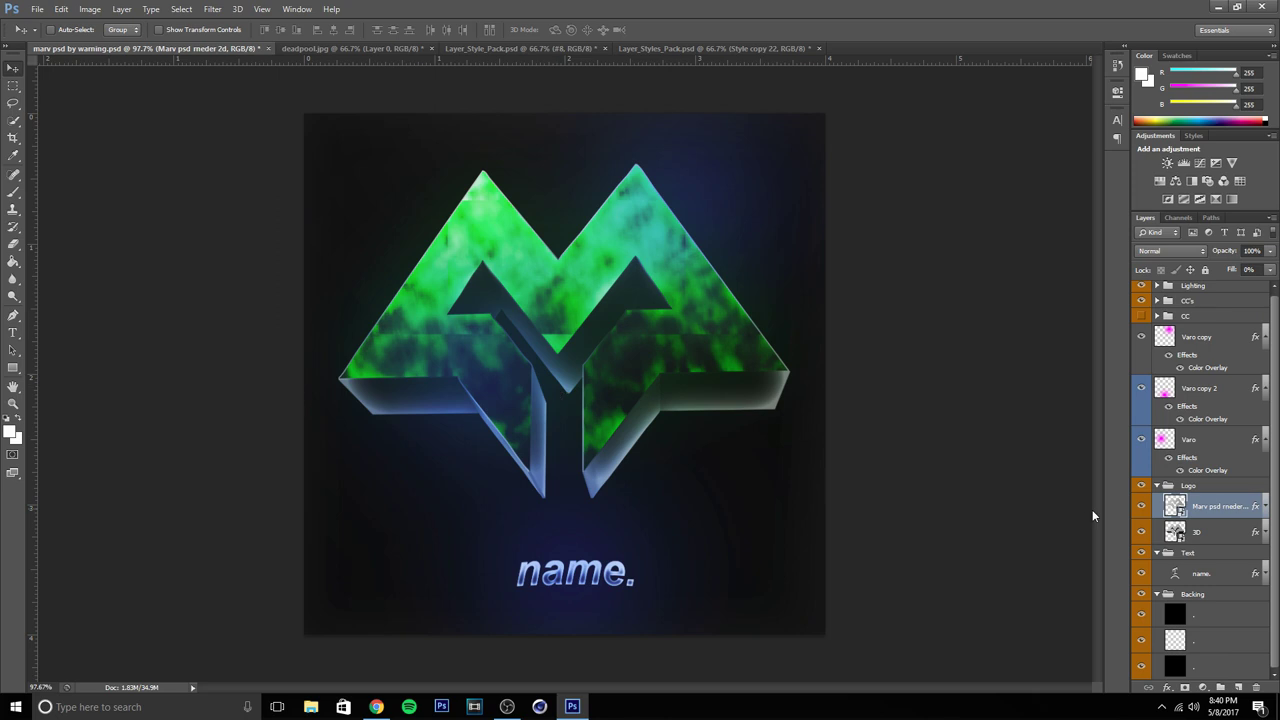
{"action": "double_click", "coordinate": [1245, 505]}
{"action": "key", "text": "Return"}
{"action": "double_click", "coordinate": [1245, 503]}
{"action": "left_click", "coordinate": [785, 301]}
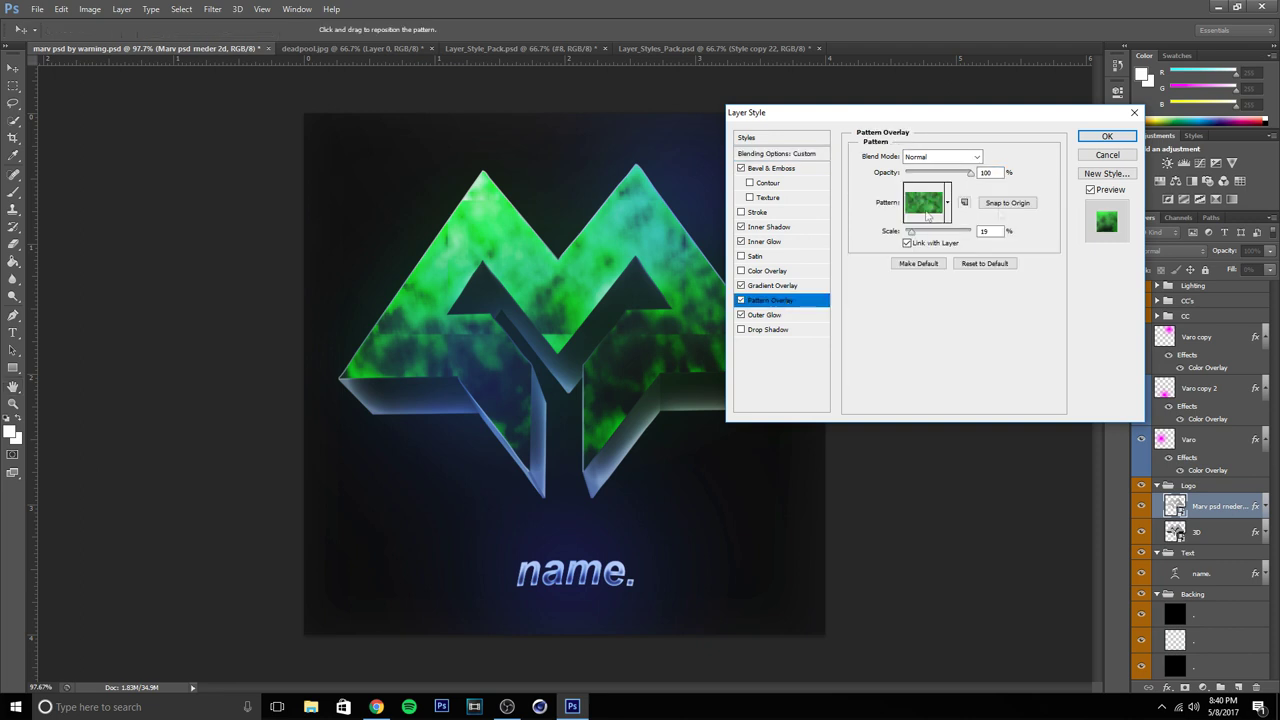
{"action": "left_click_drag", "start_coordinate": [911, 232], "coordinate": [966, 238]}
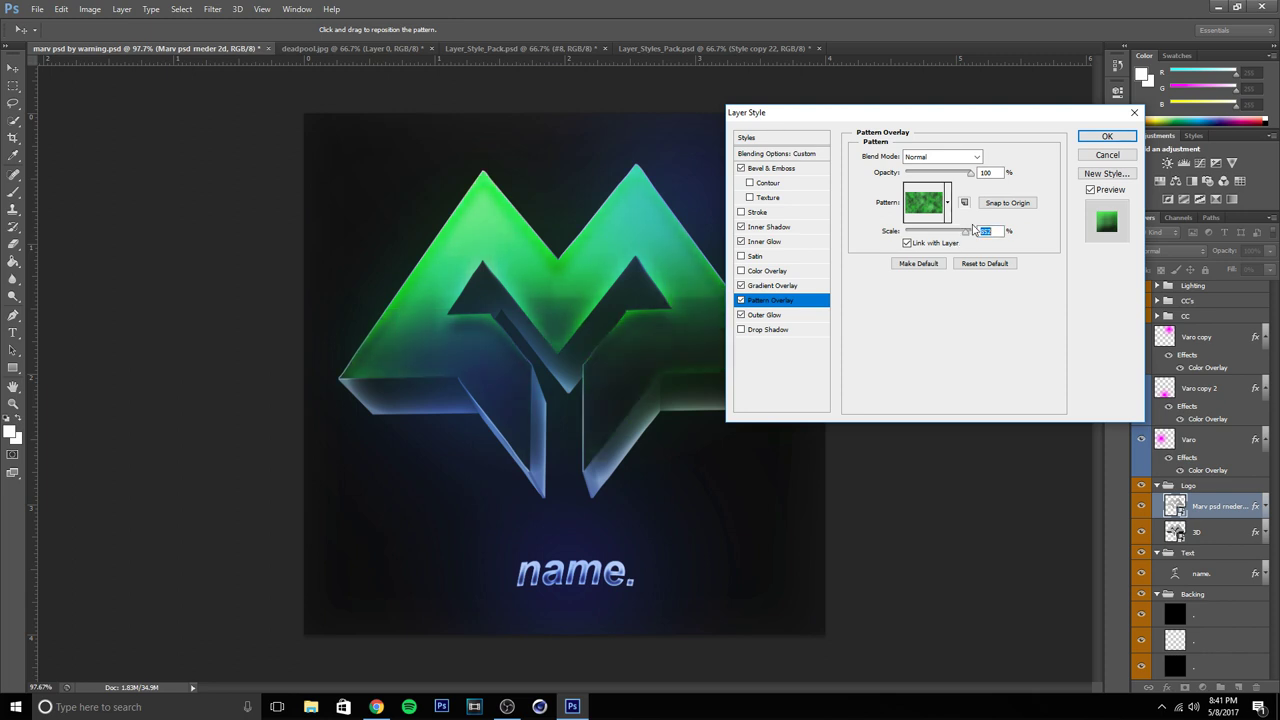
{"action": "left_click", "coordinate": [1092, 156]}
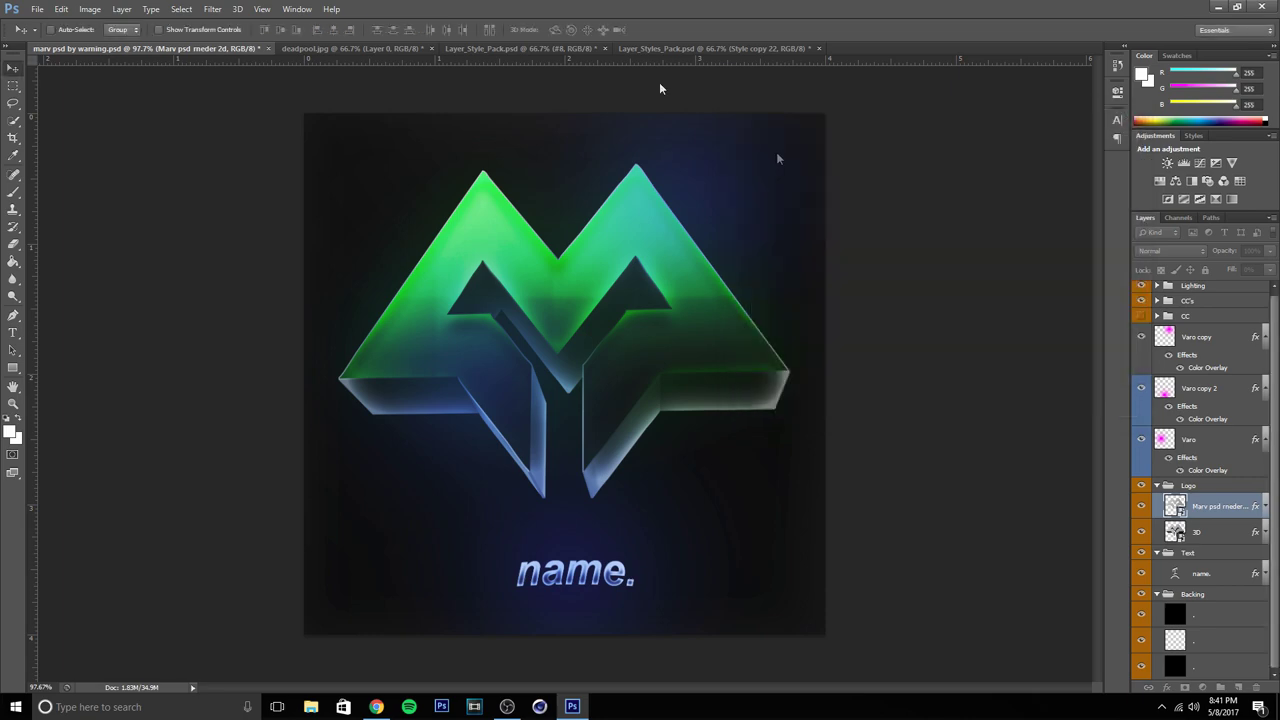
- Return to the marv document and collapse the fx lists under Varo, Varo copy 2 and Varo copy
{"action": "left_click", "coordinate": [664, 55]}
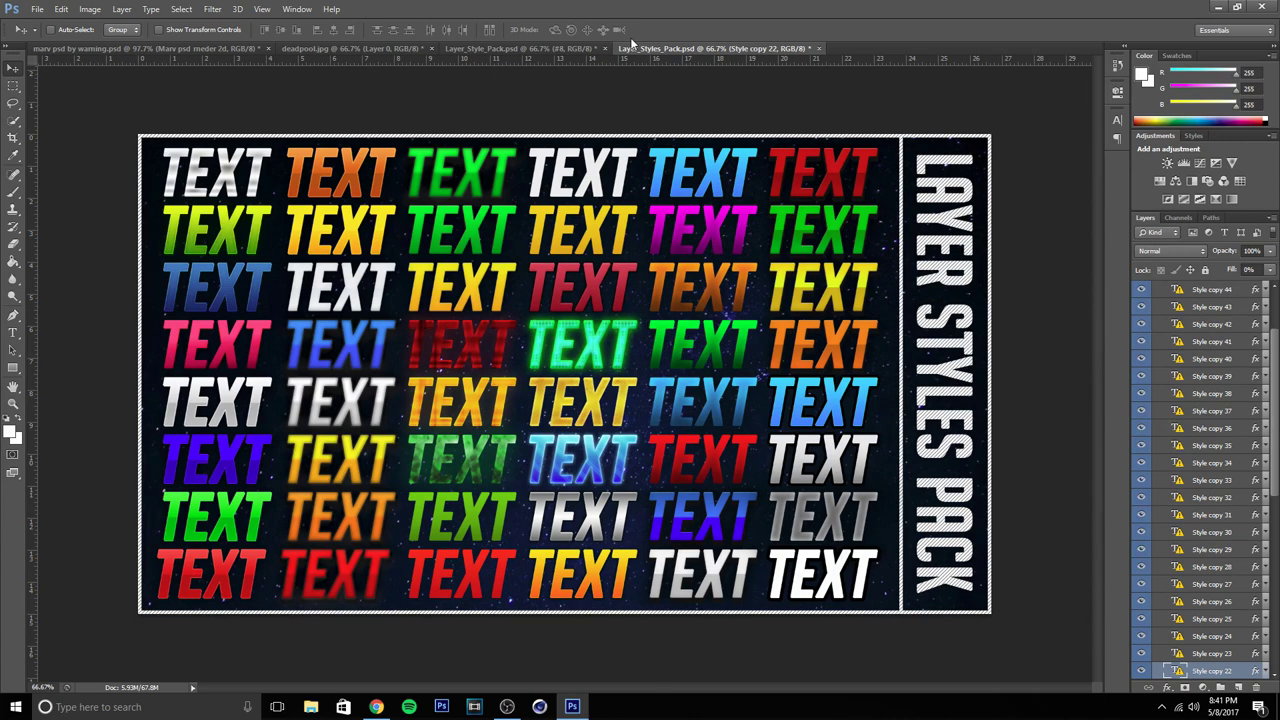
{"action": "left_click", "coordinate": [520, 49]}
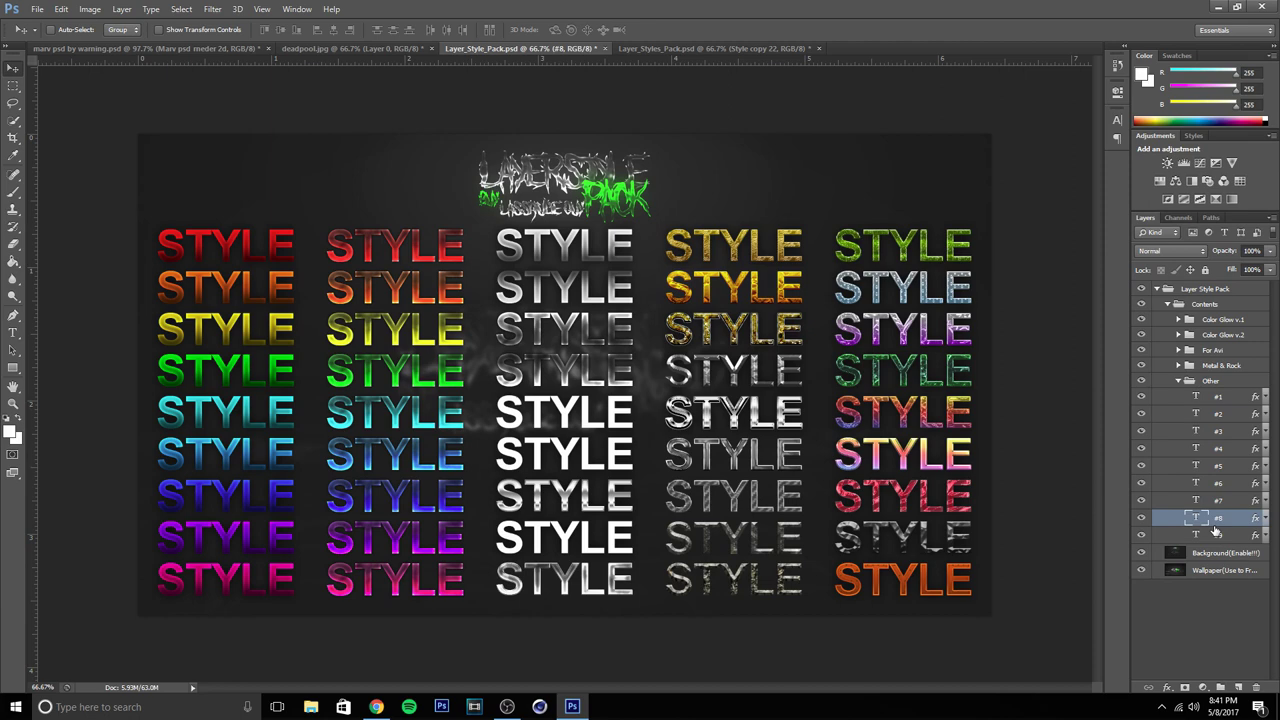
{"action": "left_click", "coordinate": [102, 50]}
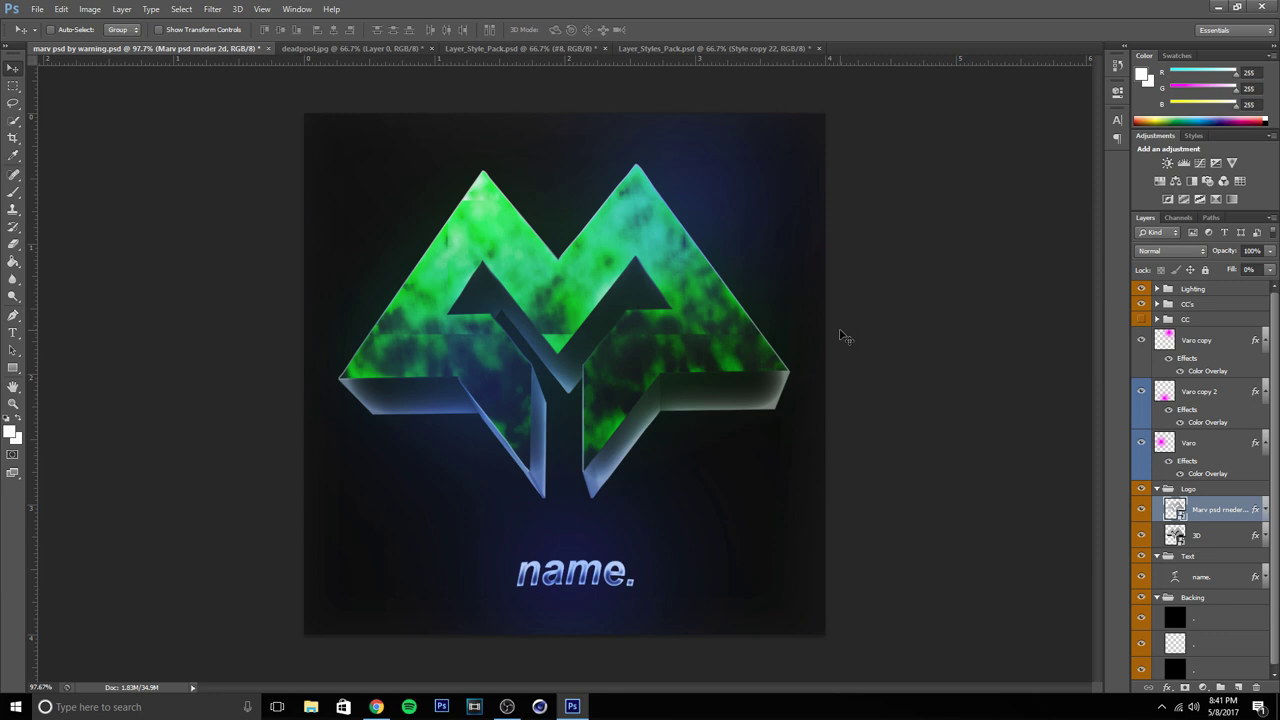
{"action": "left_click", "coordinate": [1265, 443]}
{"action": "left_click", "coordinate": [1265, 391]}
{"action": "left_click", "coordinate": [1265, 340]}
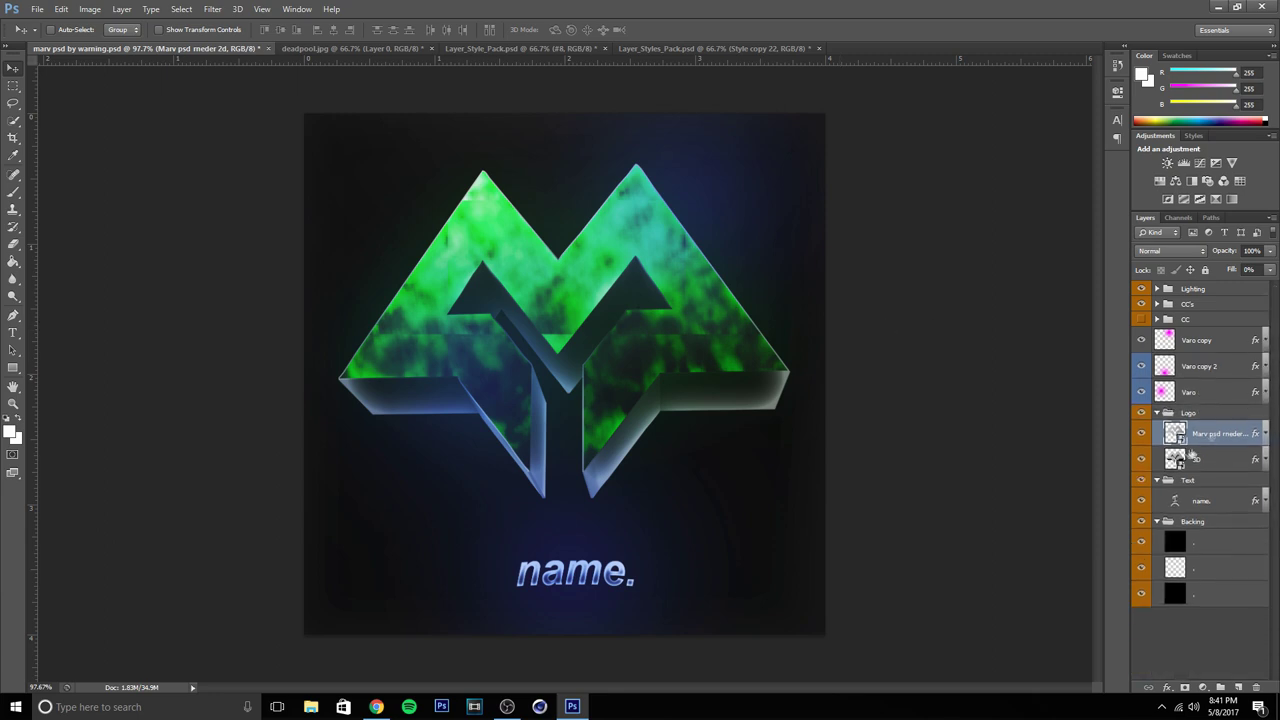